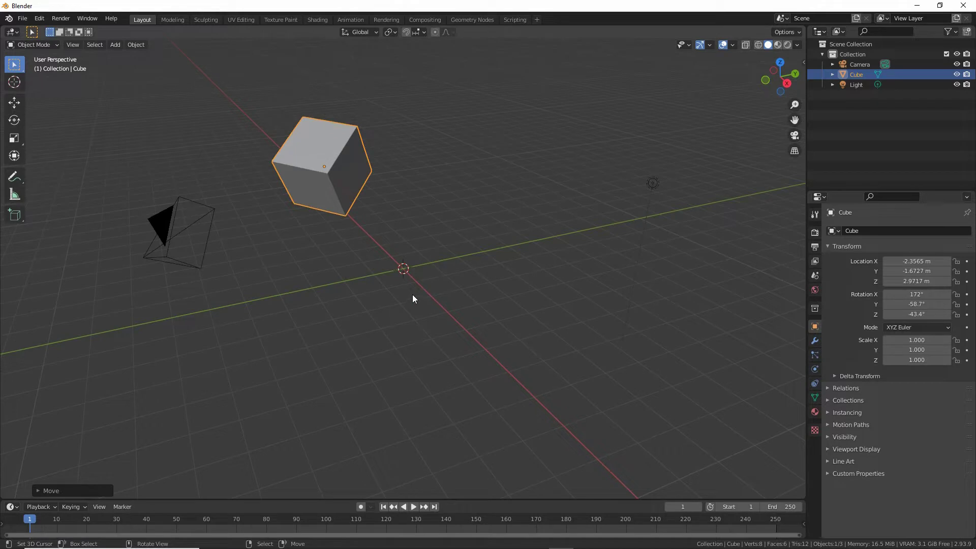
Start a new General scene with the default cube, discarding the unsaved untitled file.
key("ctrl+2")
left_click_drag(393, 251, 505, 259)
key("Escape")
left_click(23, 18)
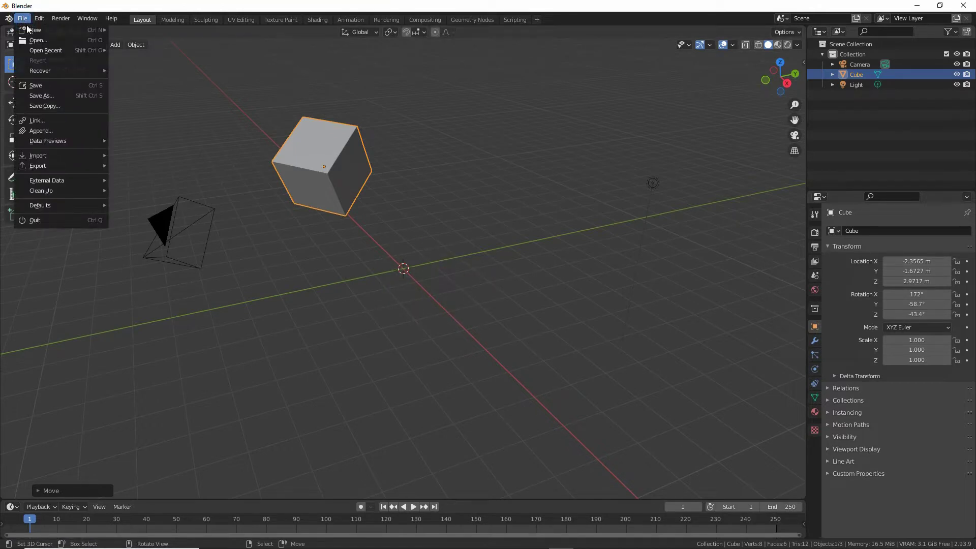
mouse_move(34, 32)
left_click_drag(120, 37, 146, 35)
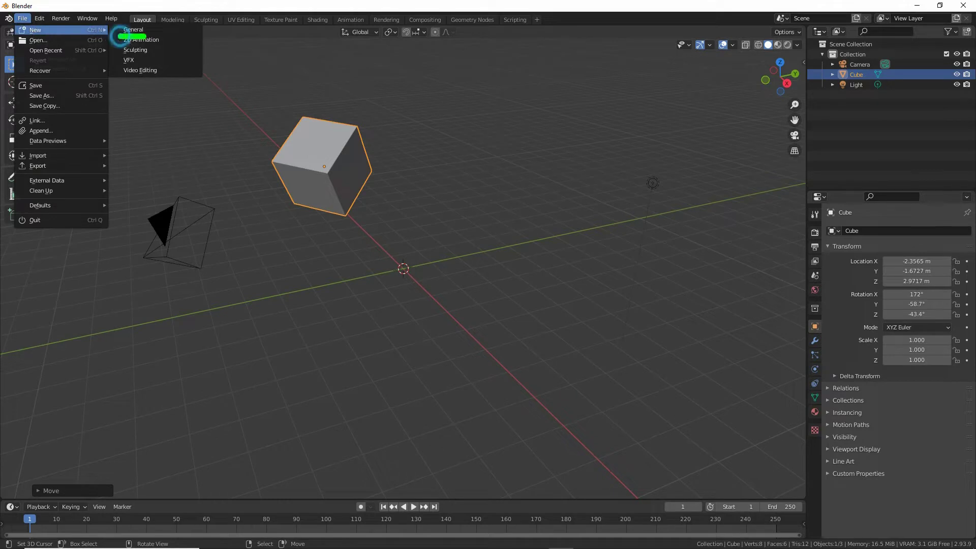
mouse_move(29, 39)
left_mouse_down()
mouse_move(52, 37)
mouse_move(32, 25)
left_mouse_up()
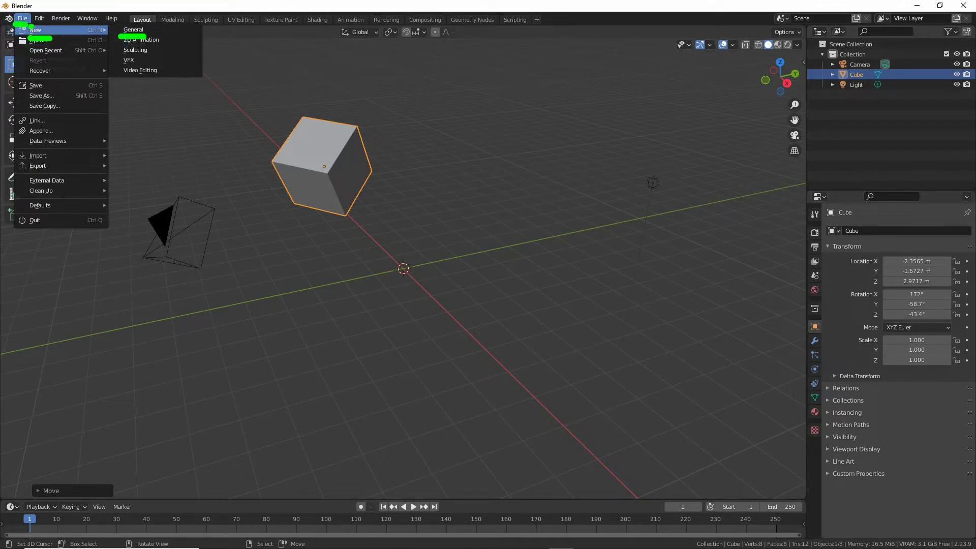
key("Escape")
left_click(134, 29)
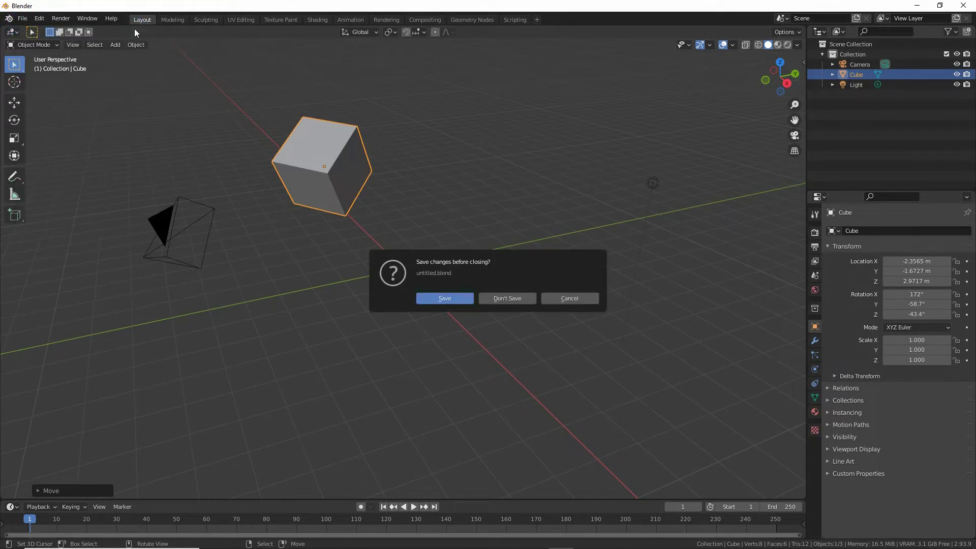
left_click(517, 300)
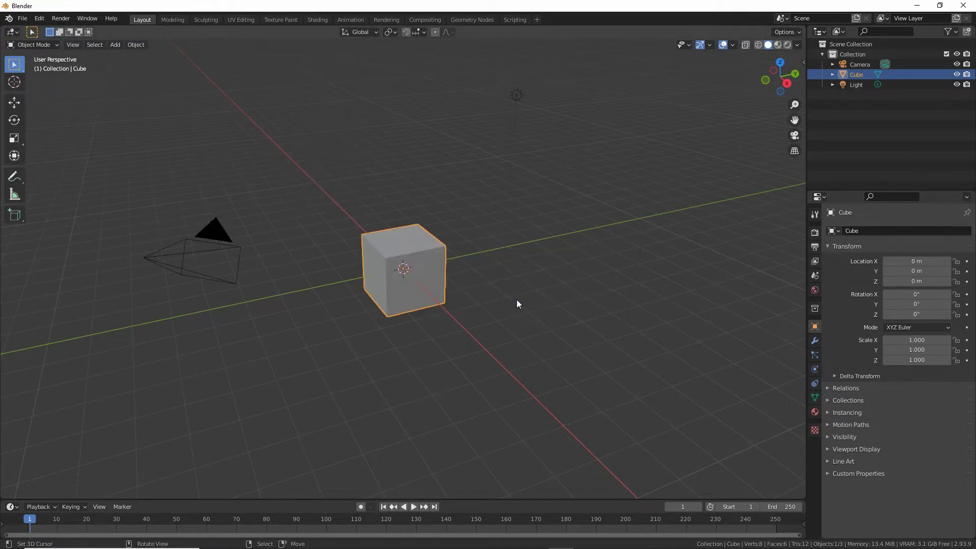
Show the 3D viewport sidebar from the View menu.
left_click(70, 45)
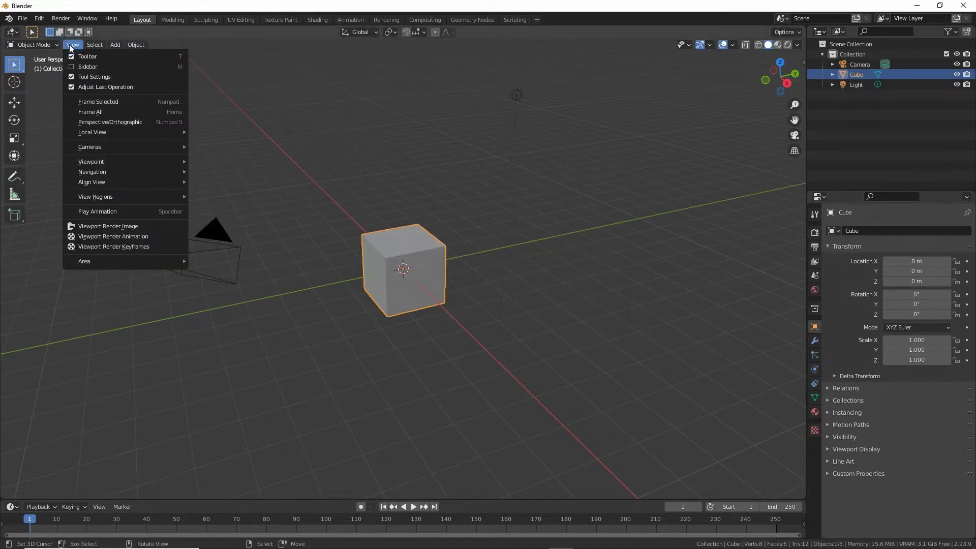
left_click_drag(68, 73, 106, 75)
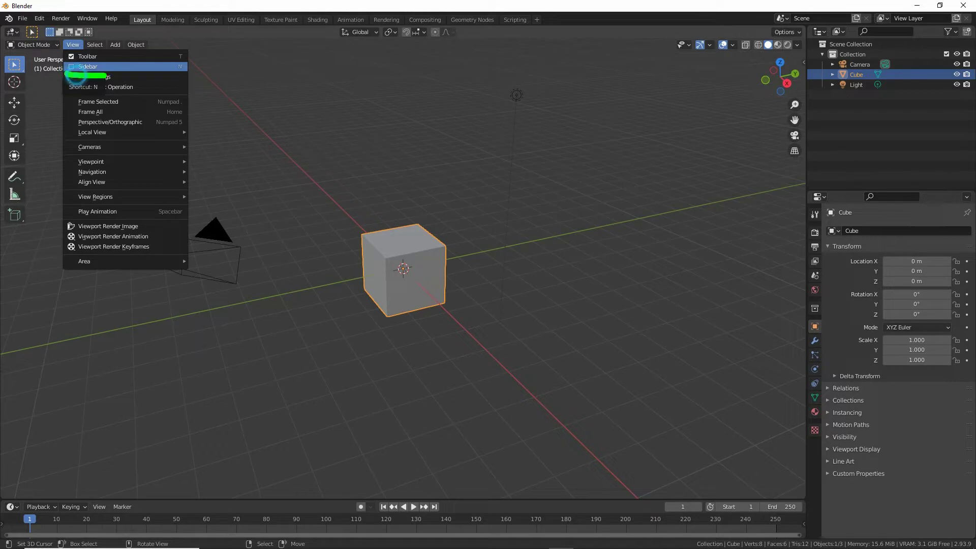
left_click_drag(174, 61, 170, 59)
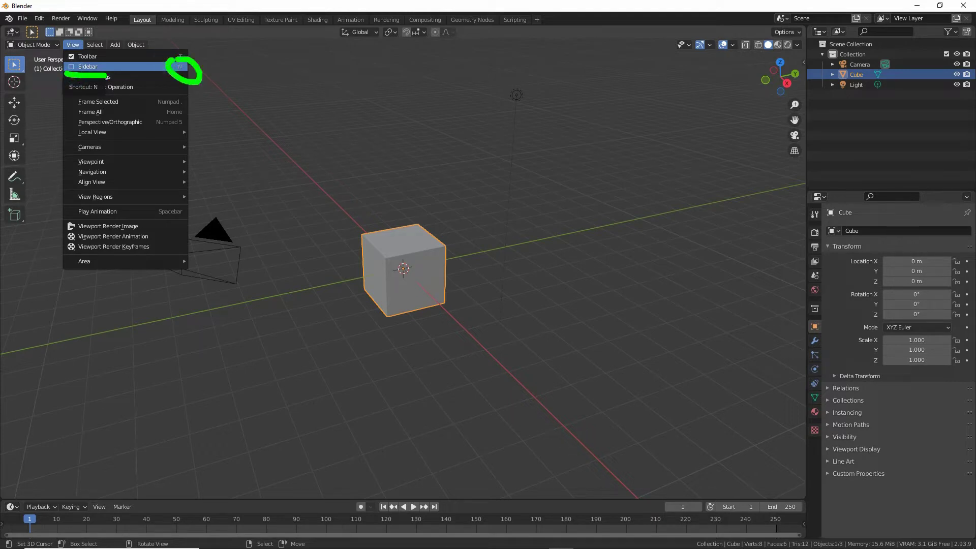
key("Escape")
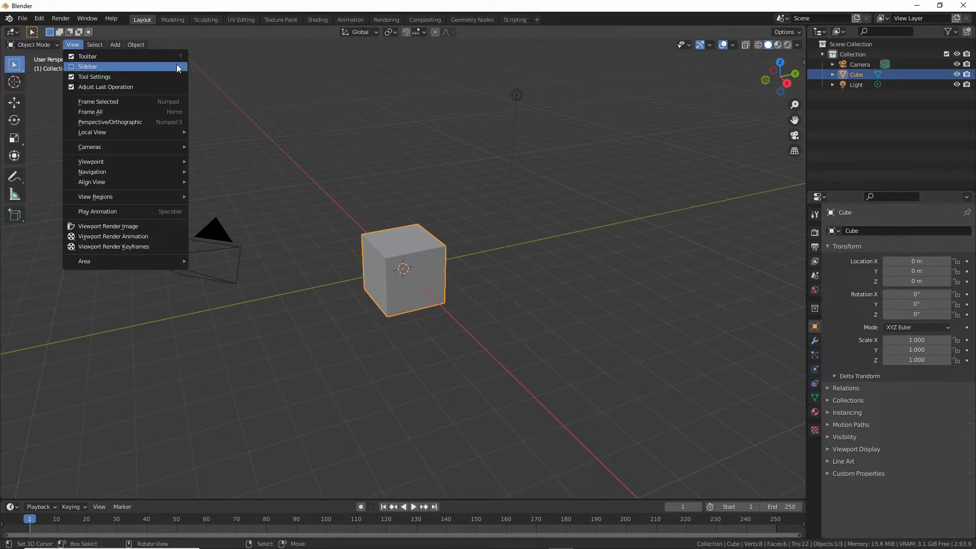
left_click(84, 67)
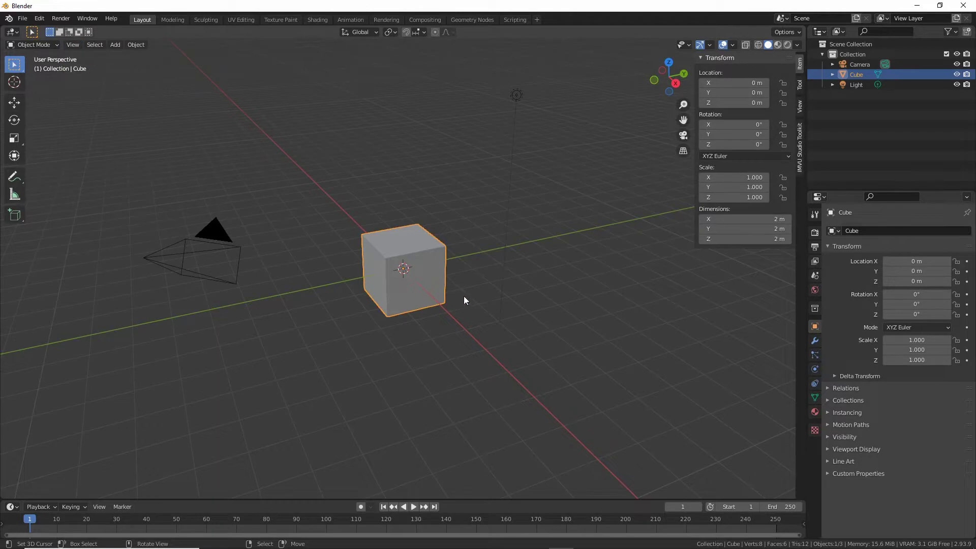
Switch the sidebar to IMVU Studio Toolkit and expand its Furniture Tool section.
key("ctrl+2")
left_click_drag(812, 122, 814, 162)
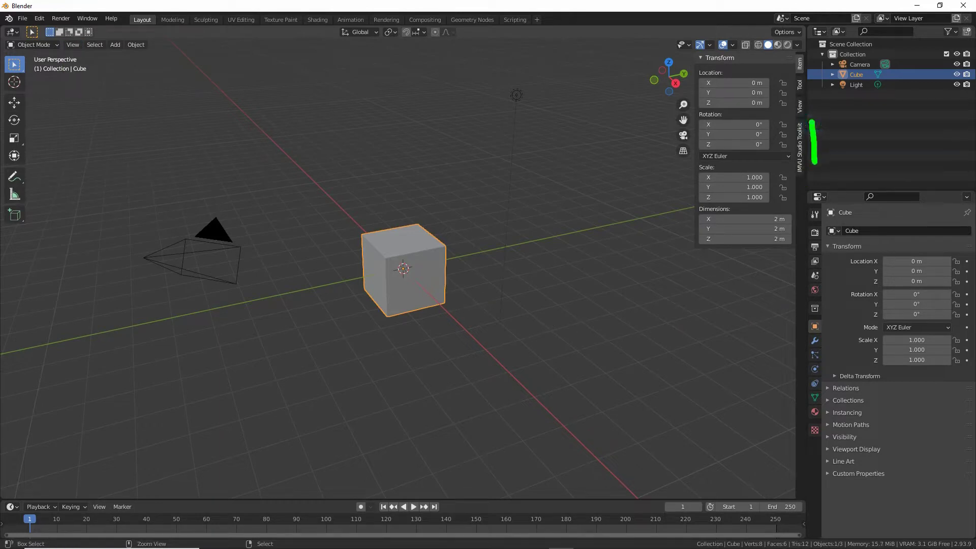
left_click(800, 150)
key("ctrl+2")
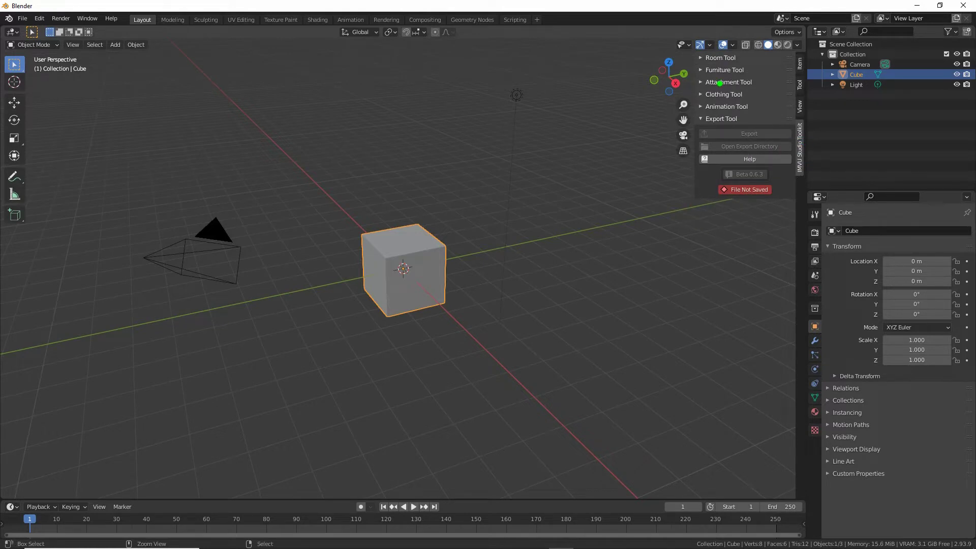
left_click_drag(696, 79, 758, 79)
key("Escape")
left_click(721, 71)
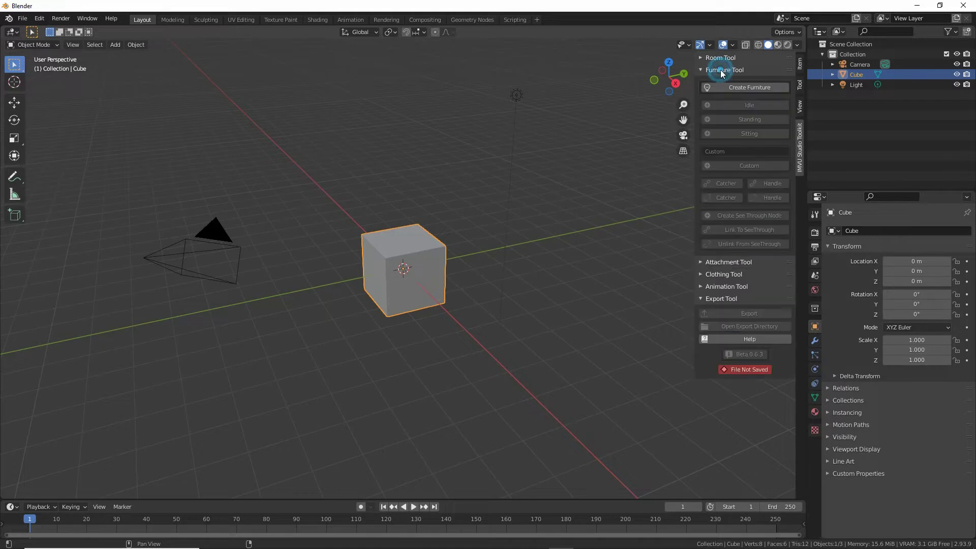
key("ctrl+2")
left_click_drag(729, 97, 778, 96, "shift")
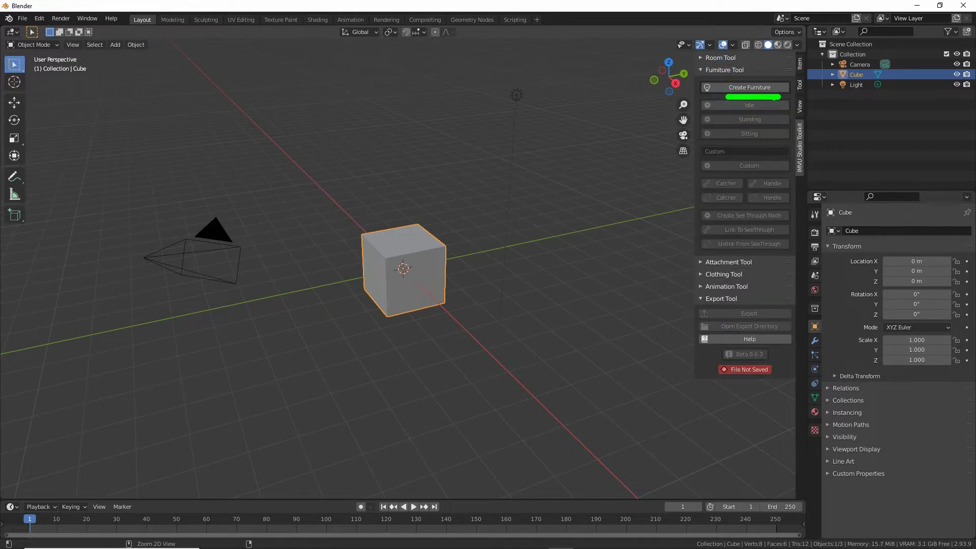
Create the FURNITURE.EXPORT setup, then select Attachment.Root and scaleCube01.MESH.
key("Escape")
left_click(754, 86)
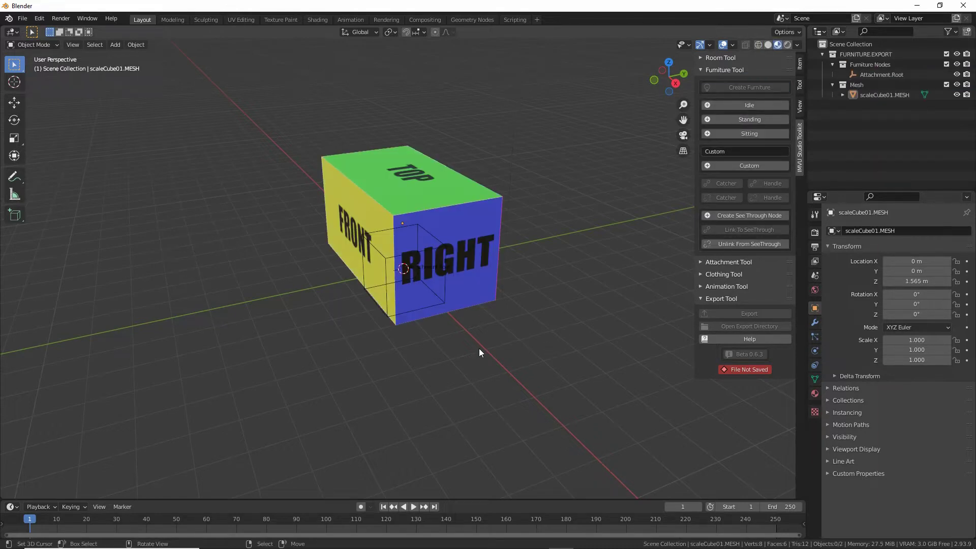
middle_click_drag(335, 340, 404, 322)
left_click(410, 314)
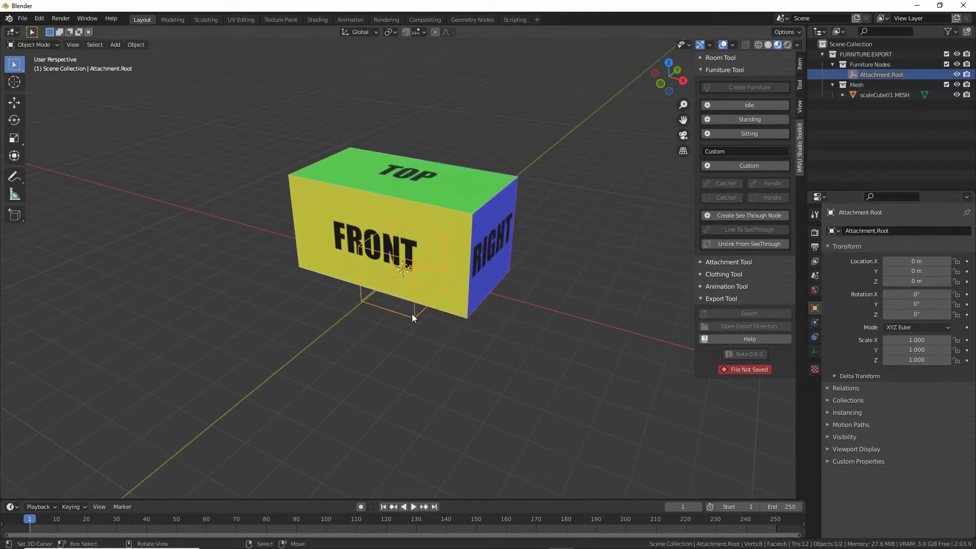
left_click(448, 211)
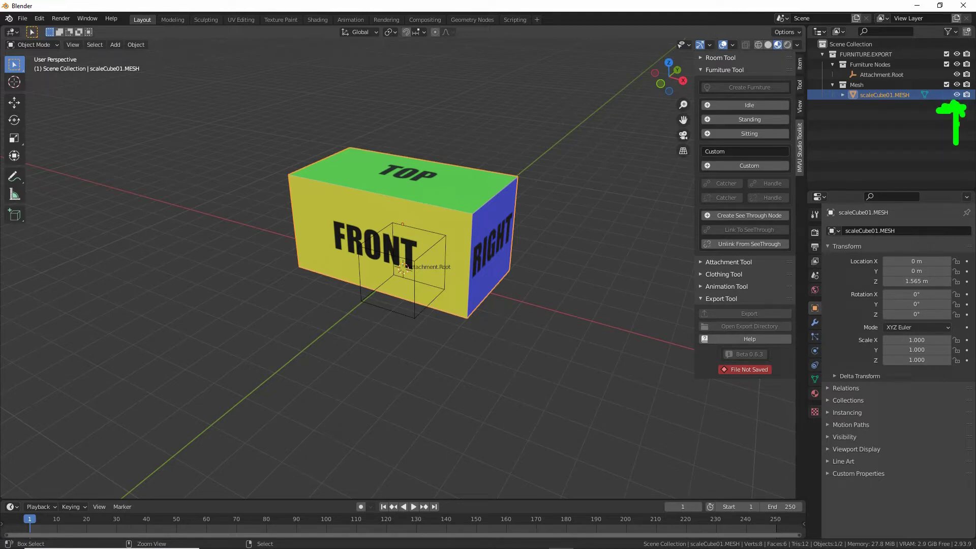
Hide scaleCube01.MESH in the viewport using its outliner eye icon.
left_click(956, 94)
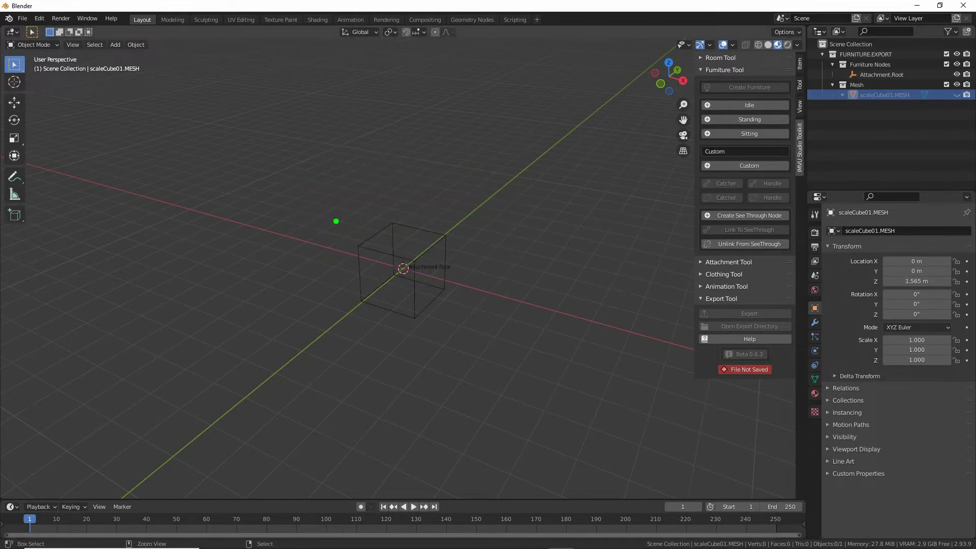
left_click_drag(111, 55, 114, 55)
left_click(116, 45)
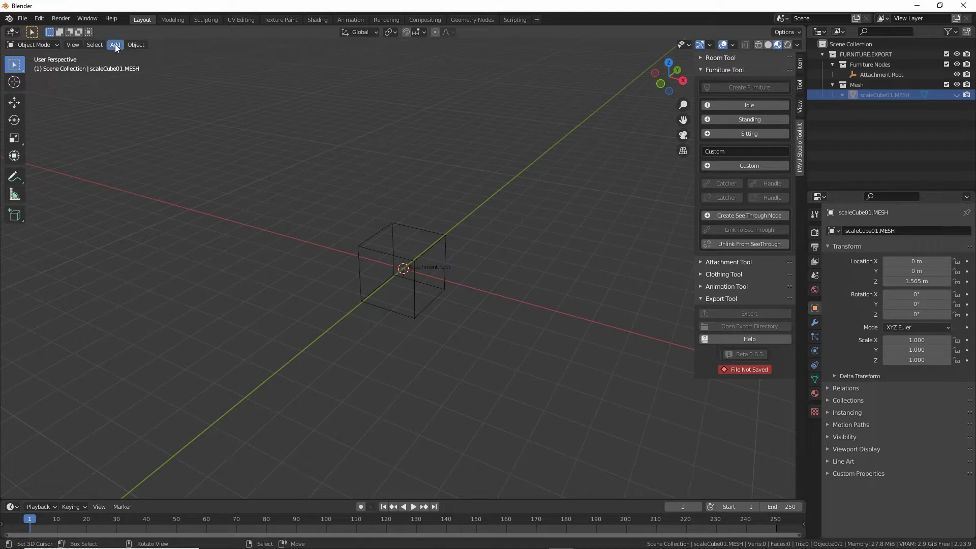
Add a Plane mesh at the origin and activate the Scale tool.
left_click(116, 45)
mouse_move(129, 56)
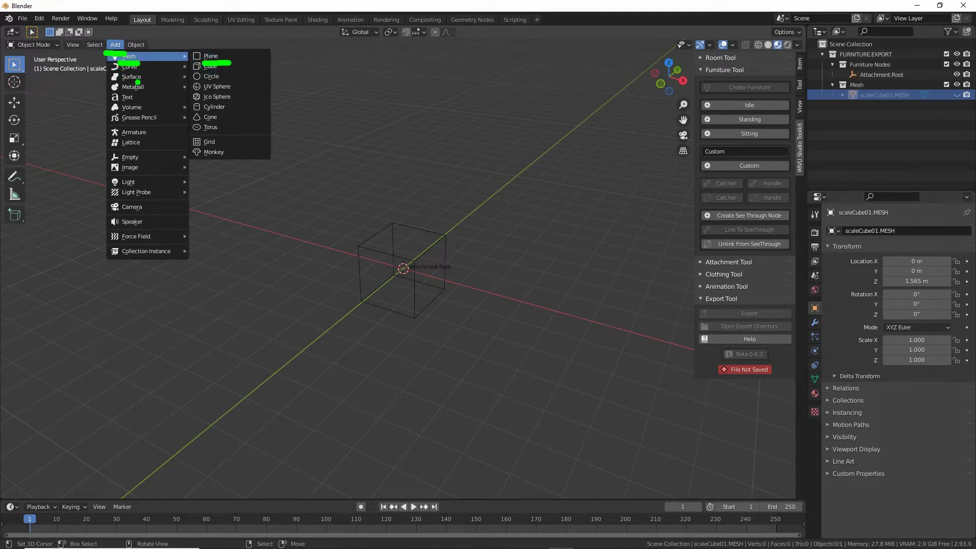
left_click(213, 57)
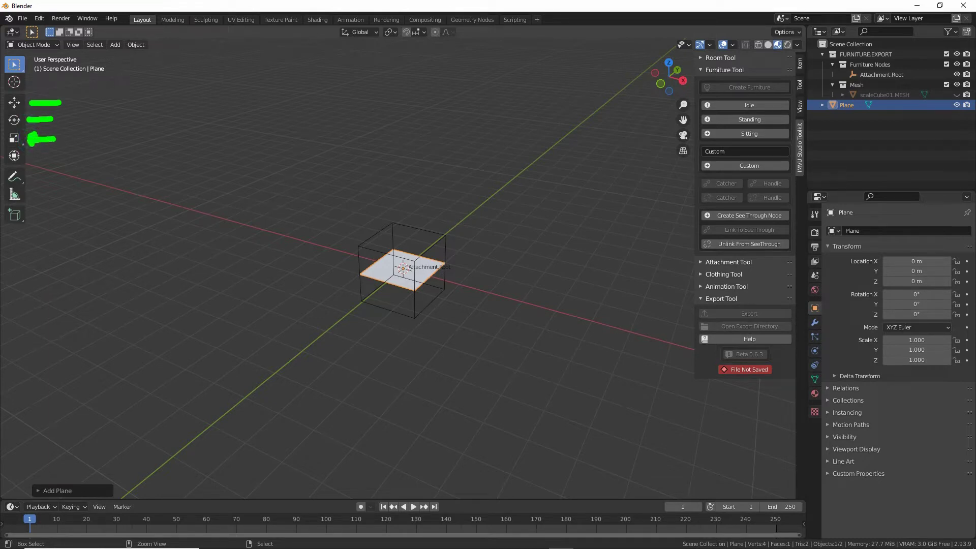
left_click(15, 138)
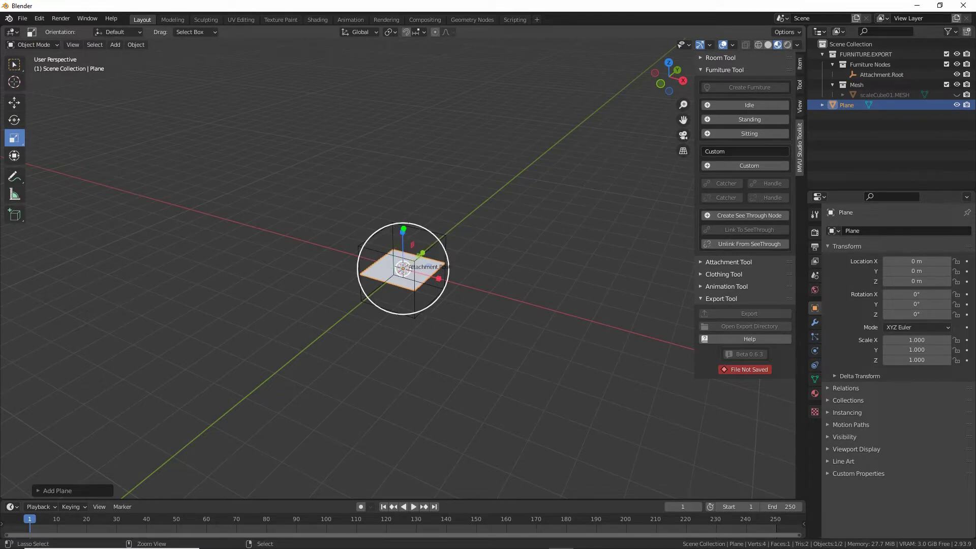
Scale the plane uniformly to 6.0 on X, Y and Z, then orbit to view it.
mouse_move(403, 230)
left_mouse_down()
mouse_move(369, 249)
mouse_move(389, 306)
mouse_move(446, 269)
mouse_move(381, 230)
mouse_move(370, 243)
left_mouse_up()
left_click_drag(401, 305, 419, 465)
scroll(425, 376, "up", 3)
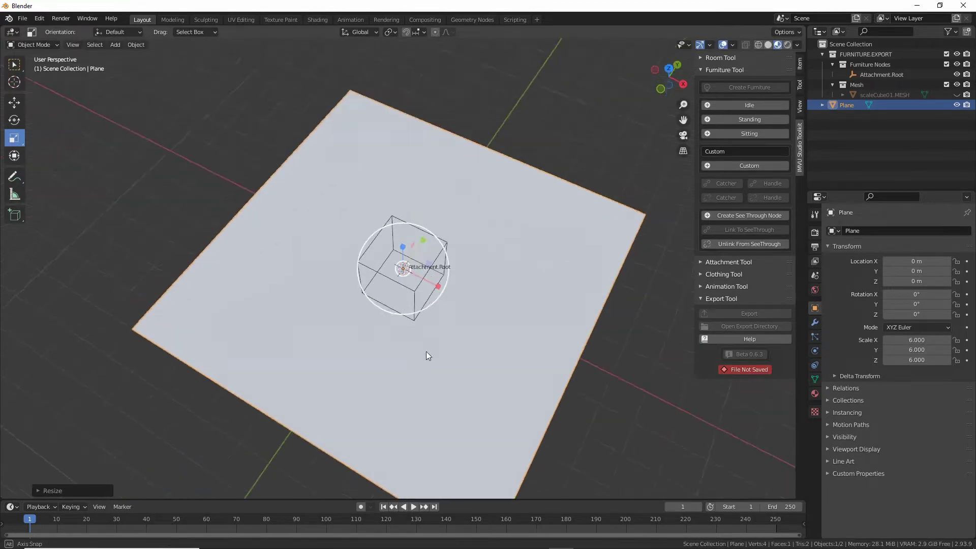
middle_click_drag(426, 352, 410, 319)
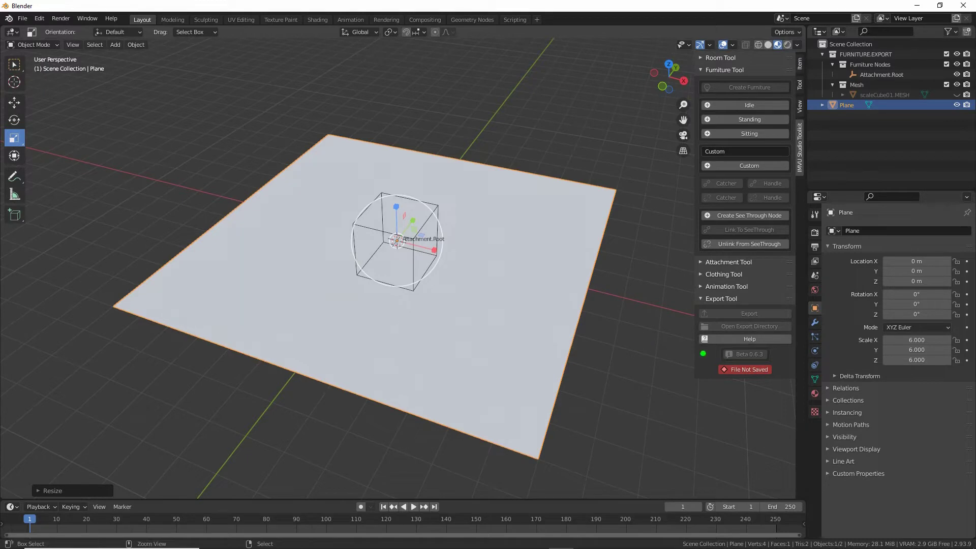
left_click_drag(802, 406, 805, 386)
mouse_move(750, 399)
left_mouse_down()
mouse_move(787, 396)
mouse_move(772, 408)
left_mouse_up()
key("Escape")
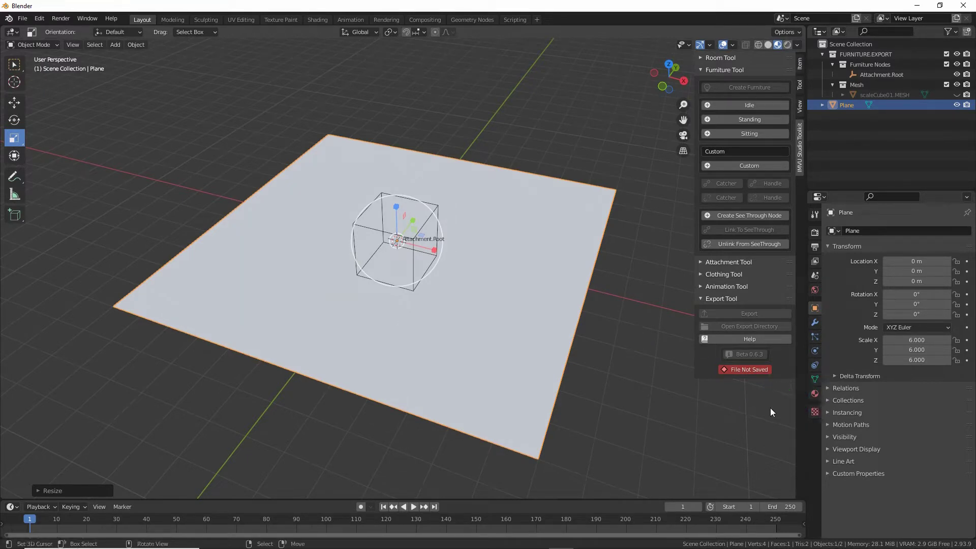
Give the Plane a new material and name it rug [0].
left_click(815, 394)
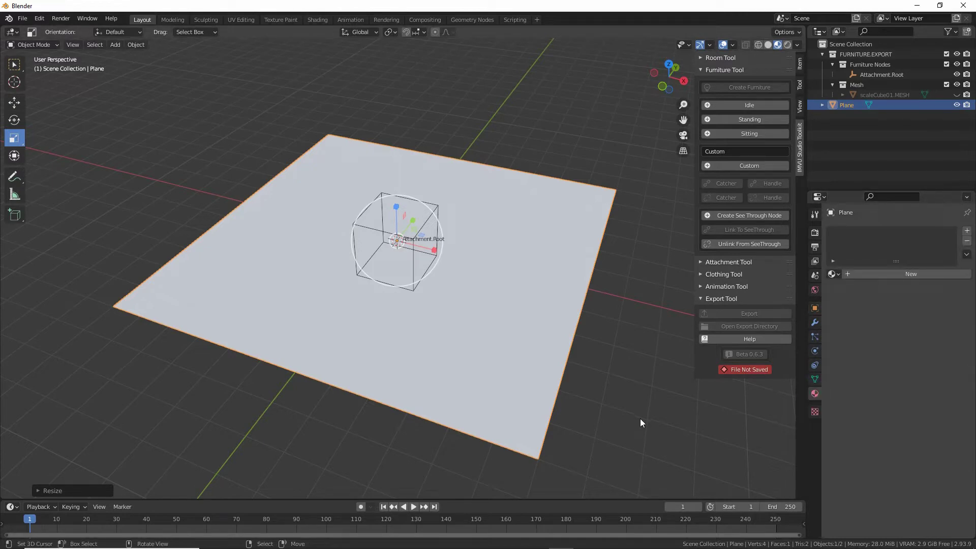
key("ctrl+2")
mouse_move(893, 245)
left_mouse_down()
mouse_move(864, 230)
mouse_move(868, 243)
left_mouse_up()
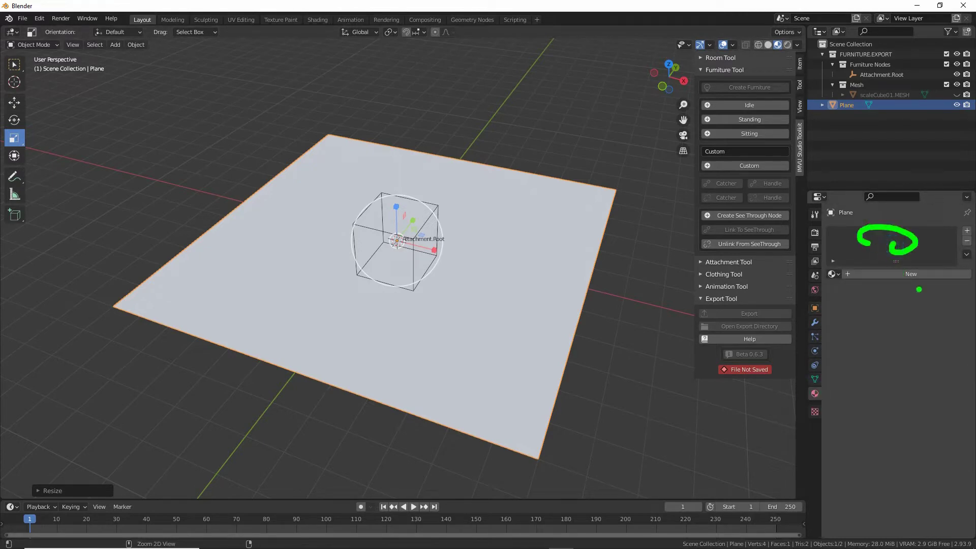
mouse_move(918, 289)
left_mouse_down()
mouse_move(891, 293)
mouse_move(907, 298)
left_mouse_up()
left_click(911, 273)
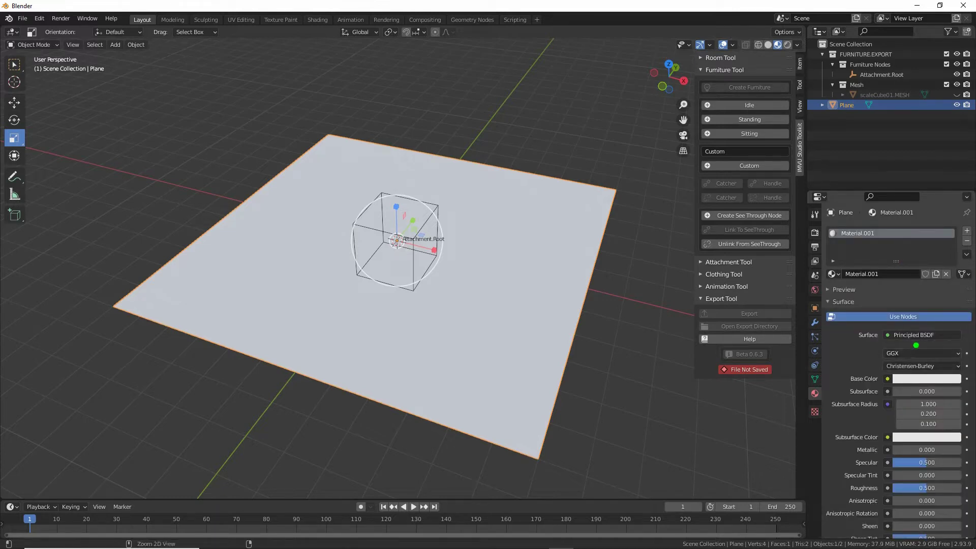
left_click_drag(916, 346, 900, 505)
key("Escape")
left_click(829, 289)
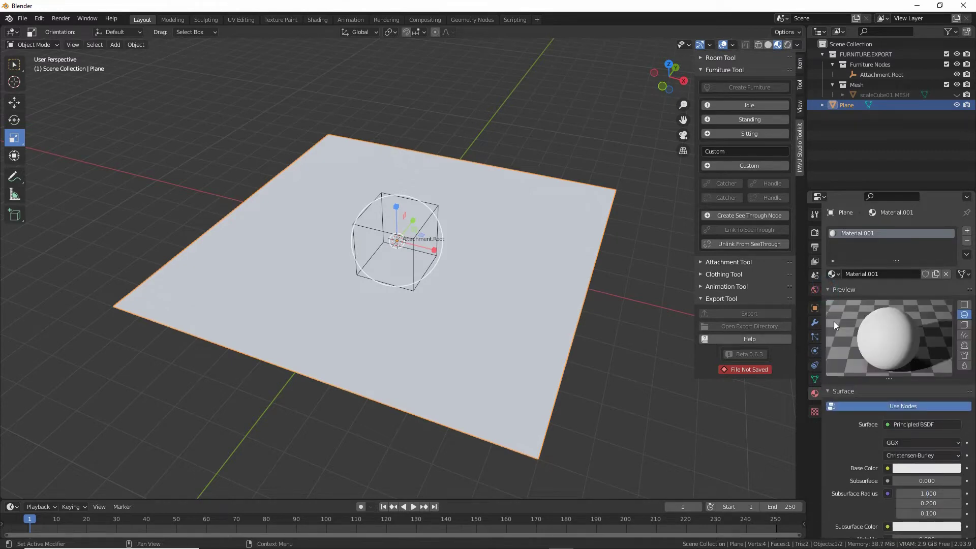
left_click(883, 277)
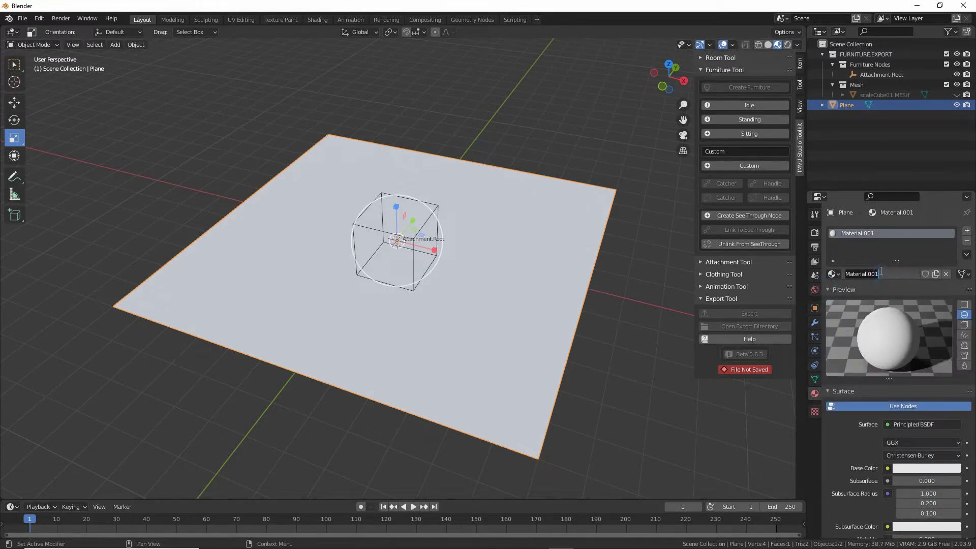
type("rug [0")
key("Return")
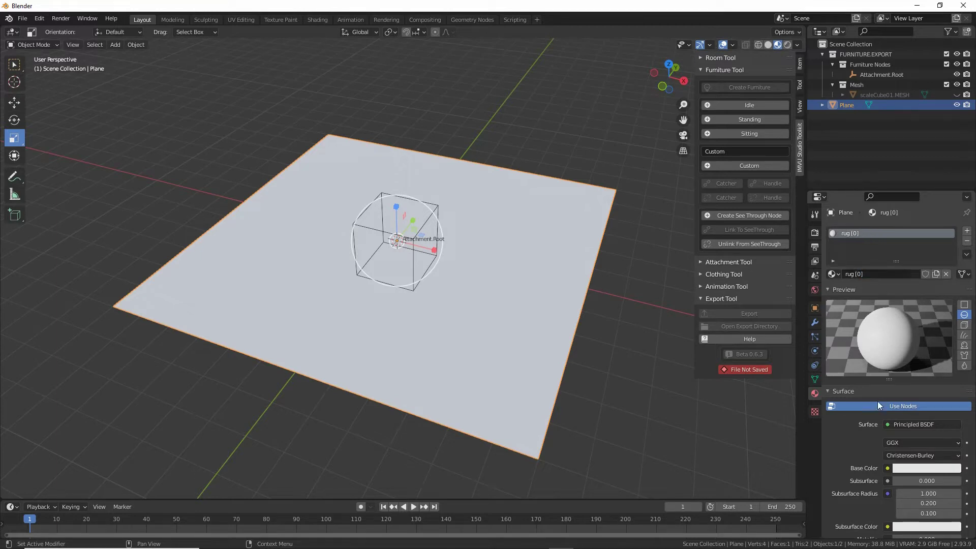
Switch to the Shading workspace to show the rug [0] material nodes.
scroll(877, 402, "down", 15)
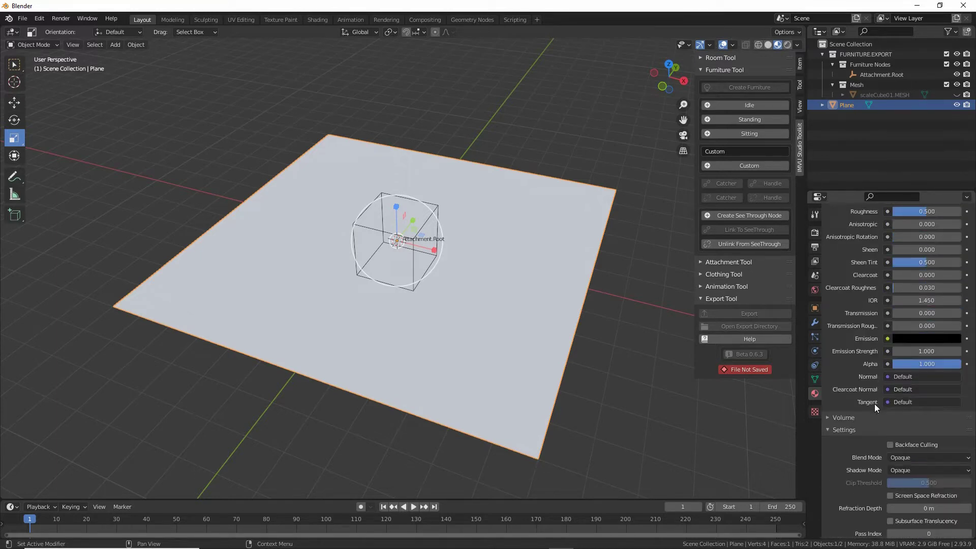
scroll(875, 404, "up", 15)
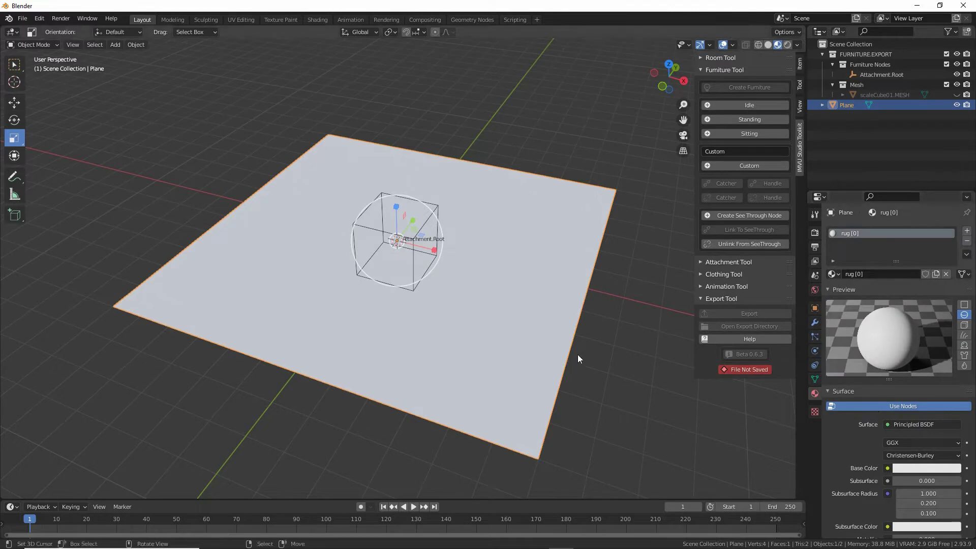
left_click_drag(319, 32, 331, 44)
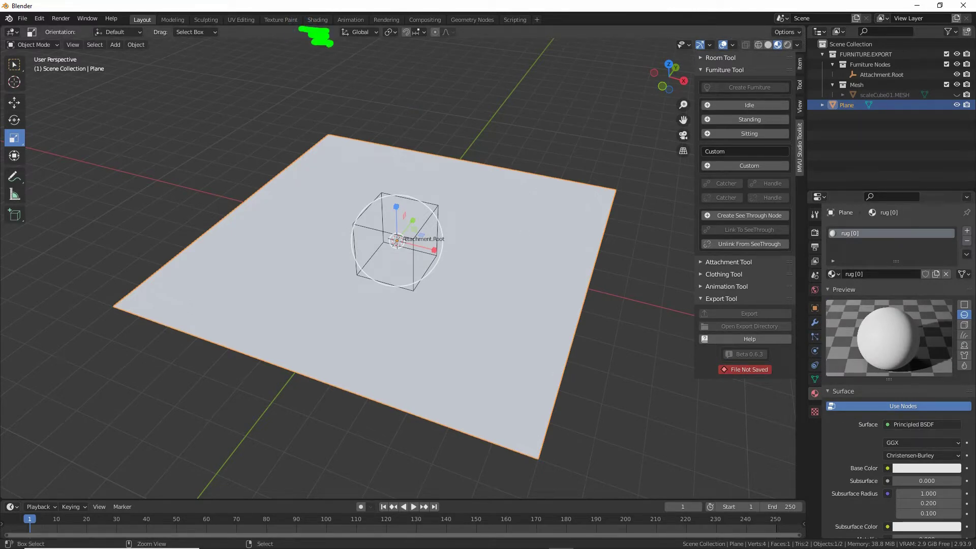
left_click(318, 20)
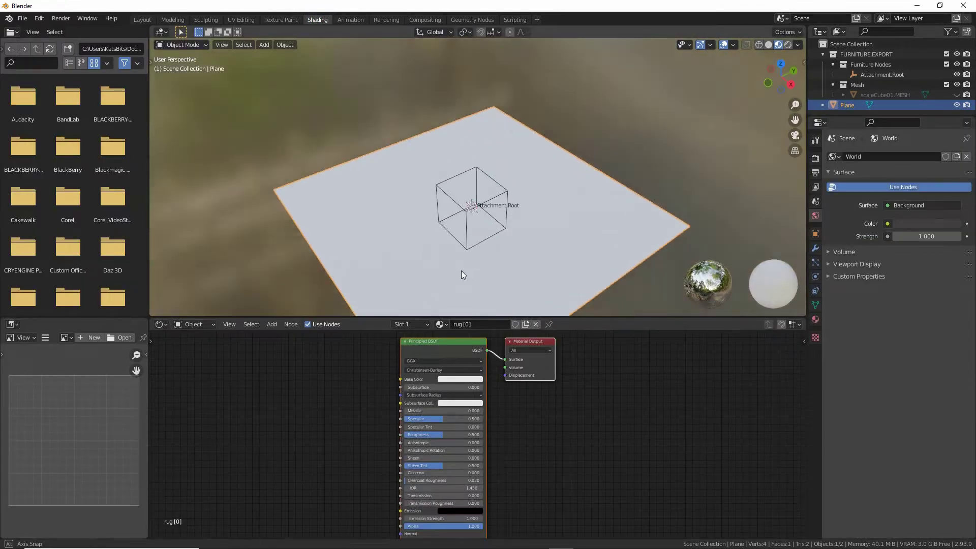
Add an Image Texture node to the rug material, placed left of the Principled BSDF.
middle_click_drag(462, 271, 476, 221)
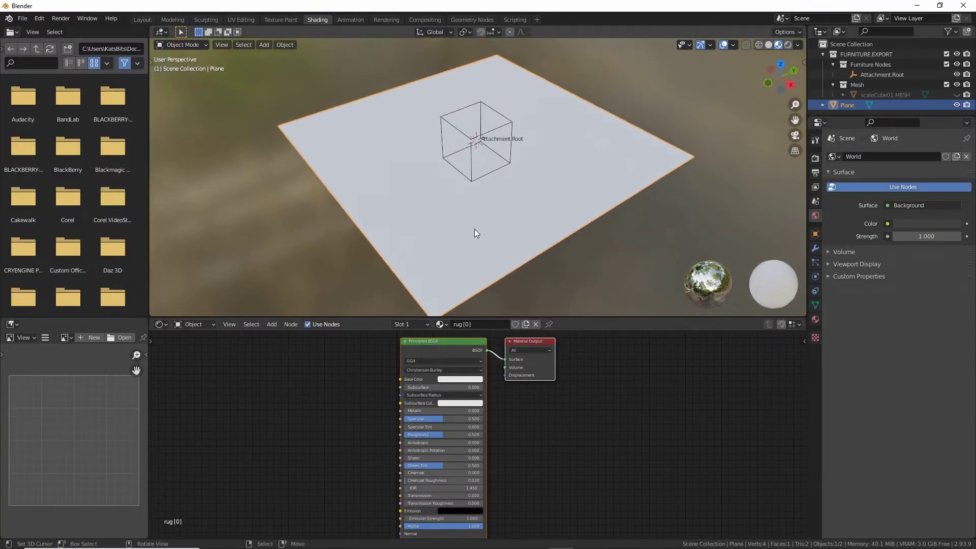
key("ctrl+2")
left_click_drag(264, 334, 277, 336)
left_click(272, 324)
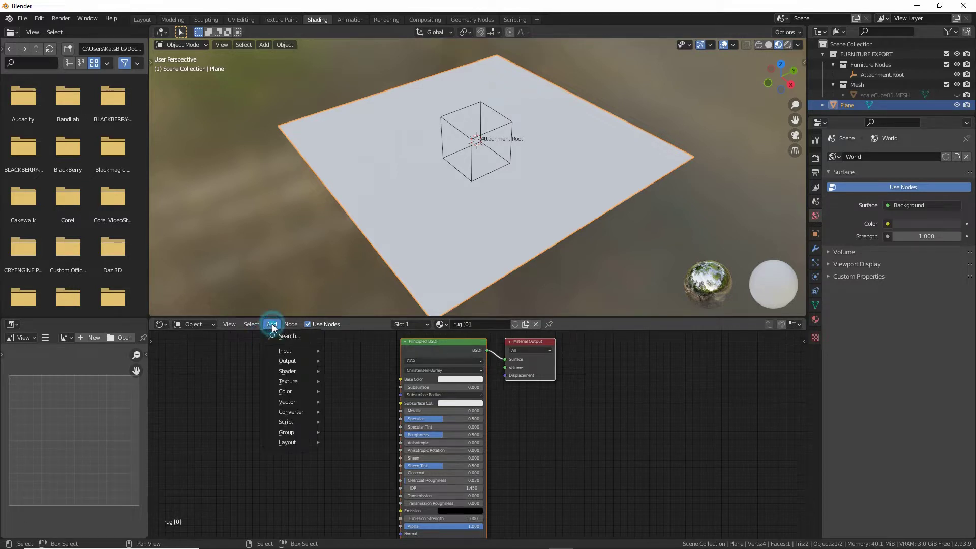
mouse_move(289, 383)
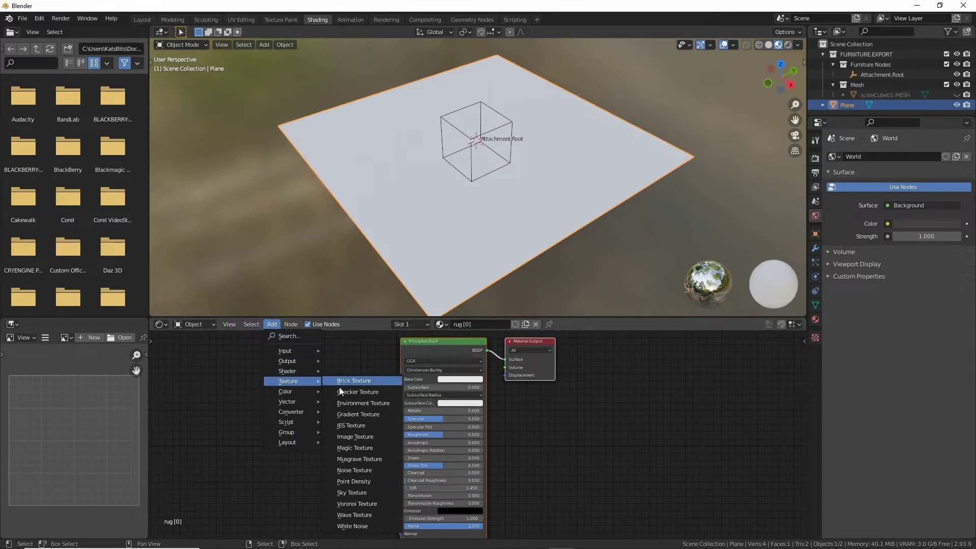
left_click(355, 437)
left_click_drag(335, 447, 389, 446)
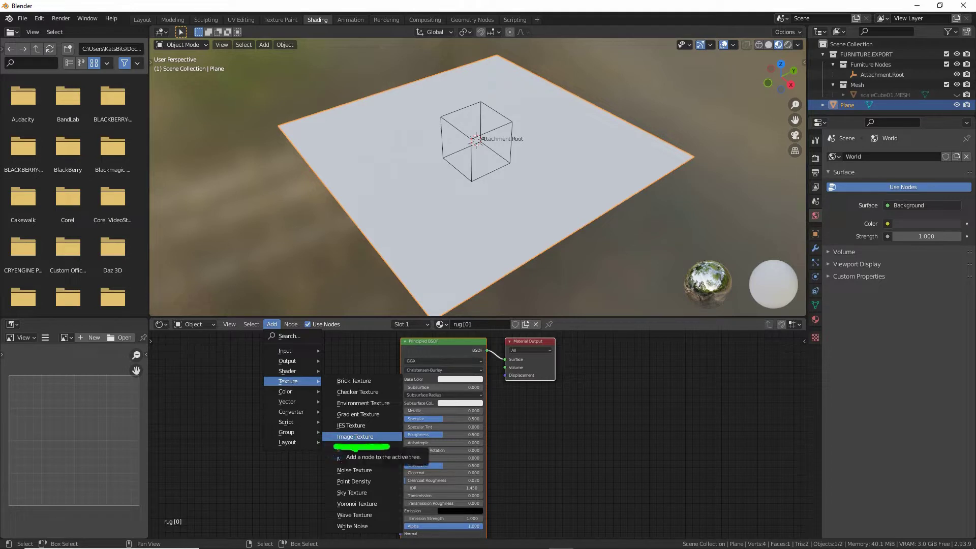
left_click_drag(272, 388, 304, 389)
left_click_drag(265, 333, 282, 333)
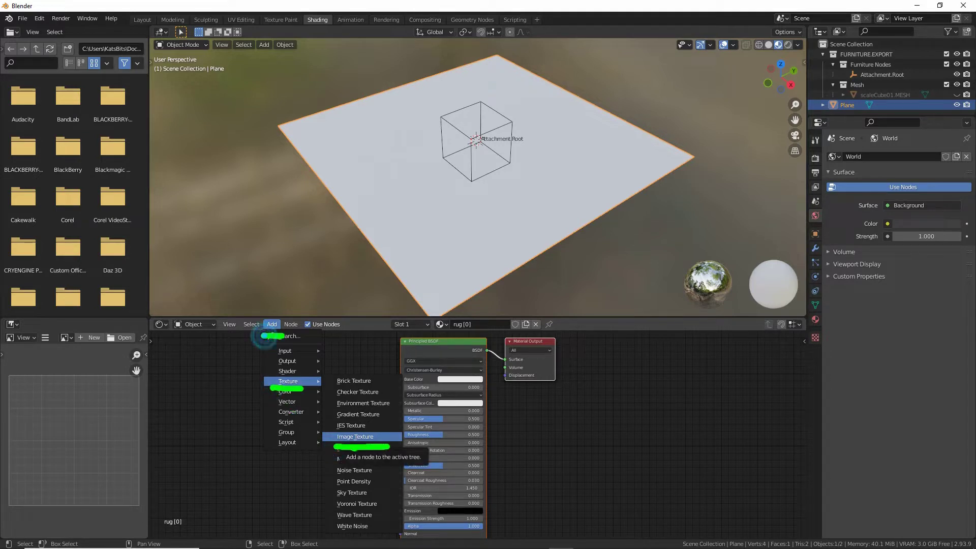
key("Escape")
mouse_move(285, 383)
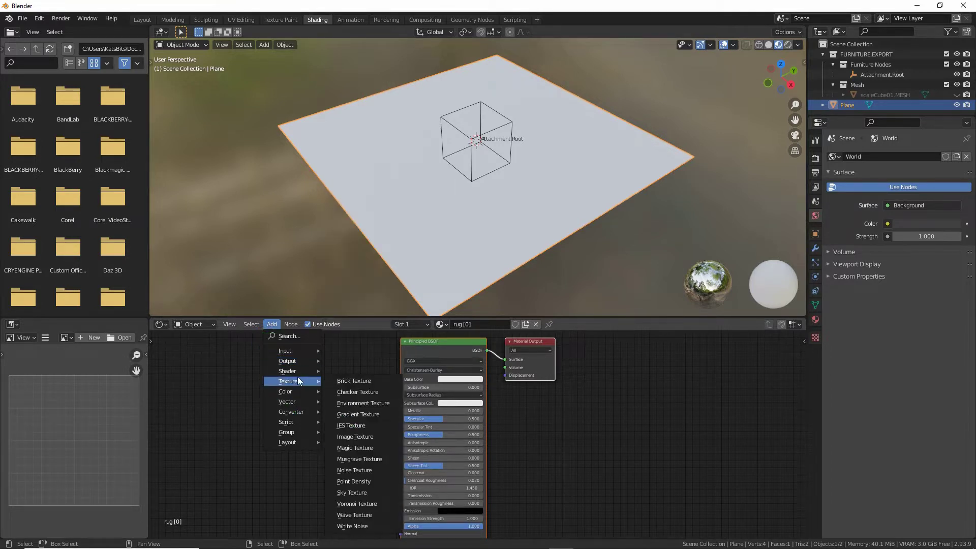
left_click(347, 438)
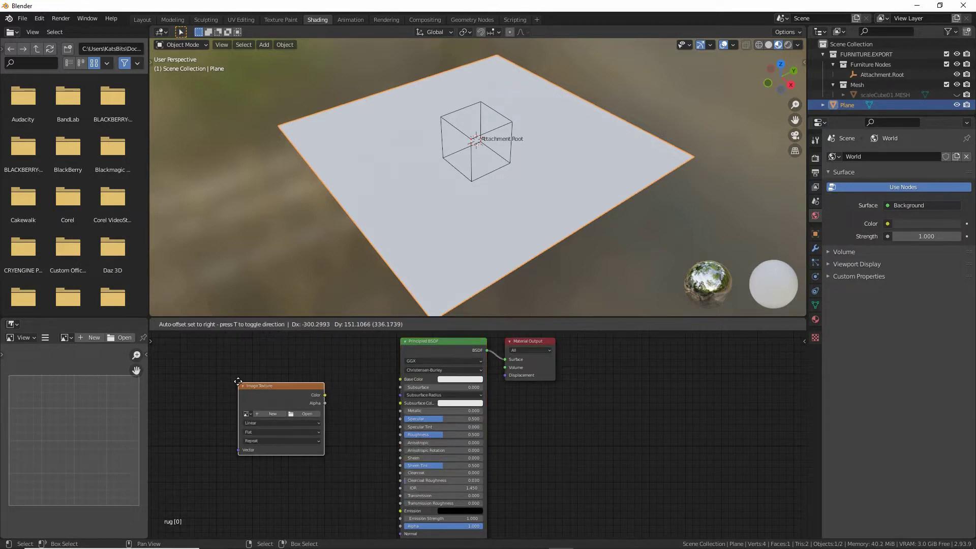
left_click(328, 417)
Connect the Image Texture Color output to the Principled BSDF Base Color.
scroll(327, 416, "up", 2)
middle_click_drag(305, 378, 358, 418)
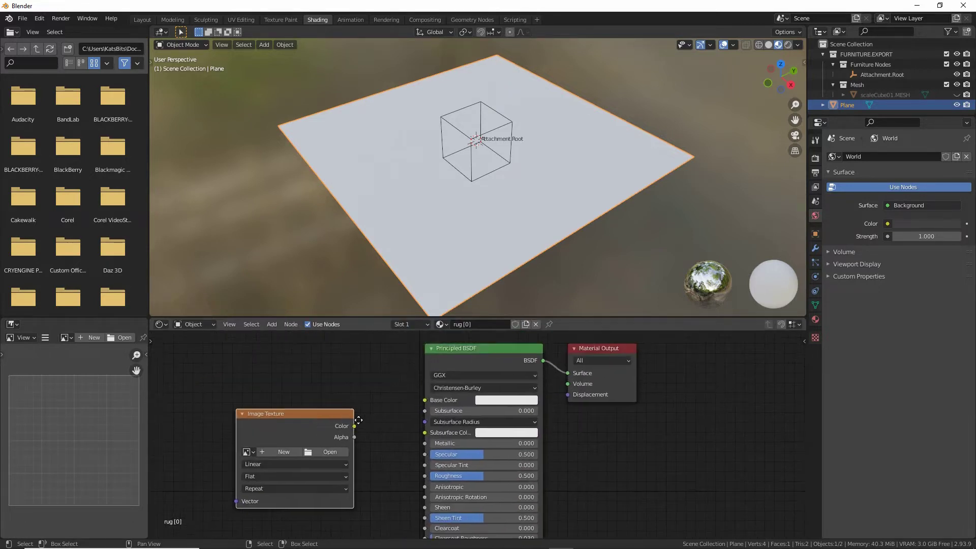
scroll(358, 418, "up", 1)
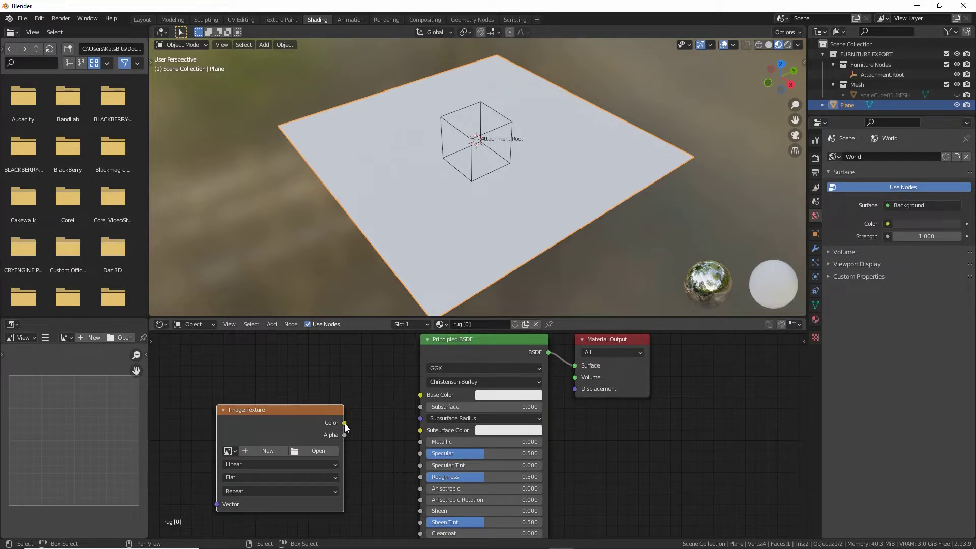
key("ctrl+2")
mouse_move(342, 418)
left_mouse_down()
mouse_move(401, 401)
mouse_move(394, 418)
mouse_move(420, 392)
left_mouse_up()
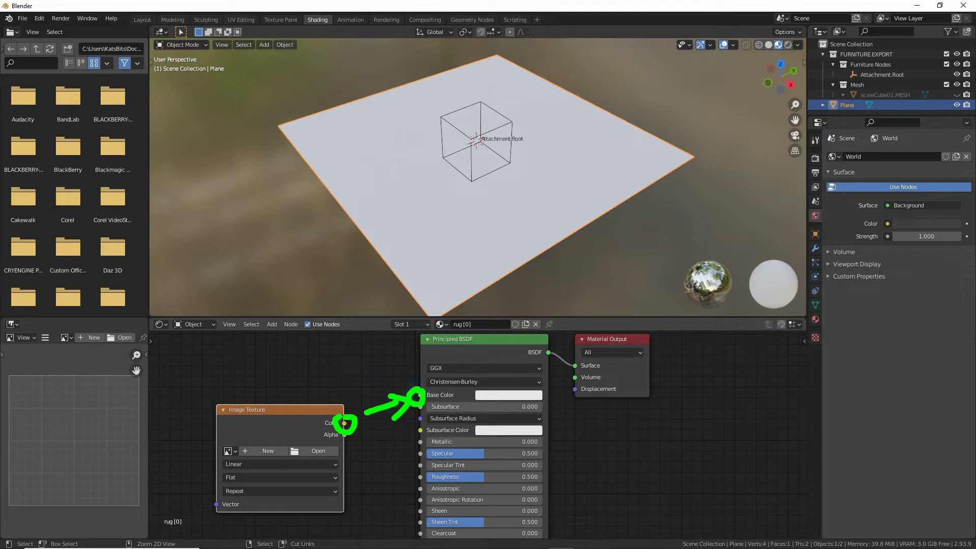
key("Escape")
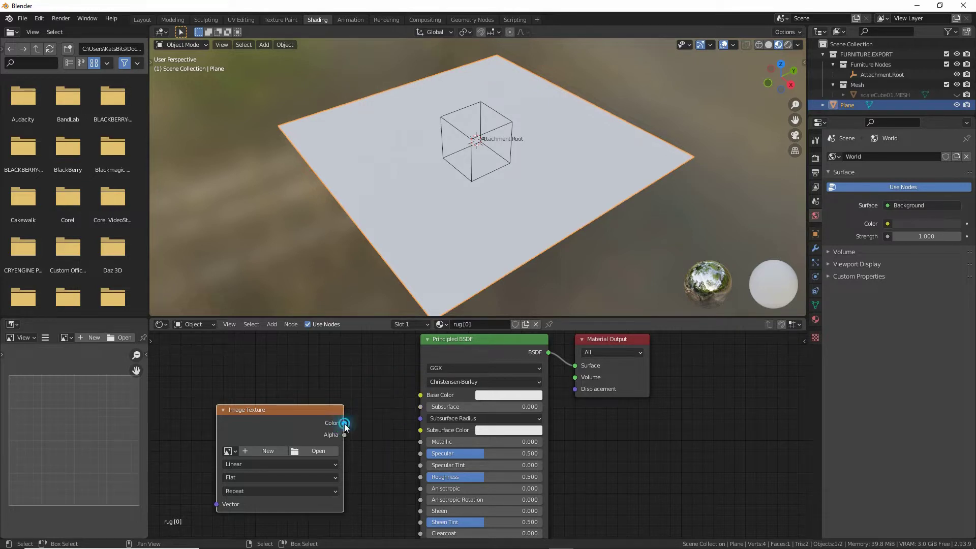
left_click_drag(344, 423, 420, 395)
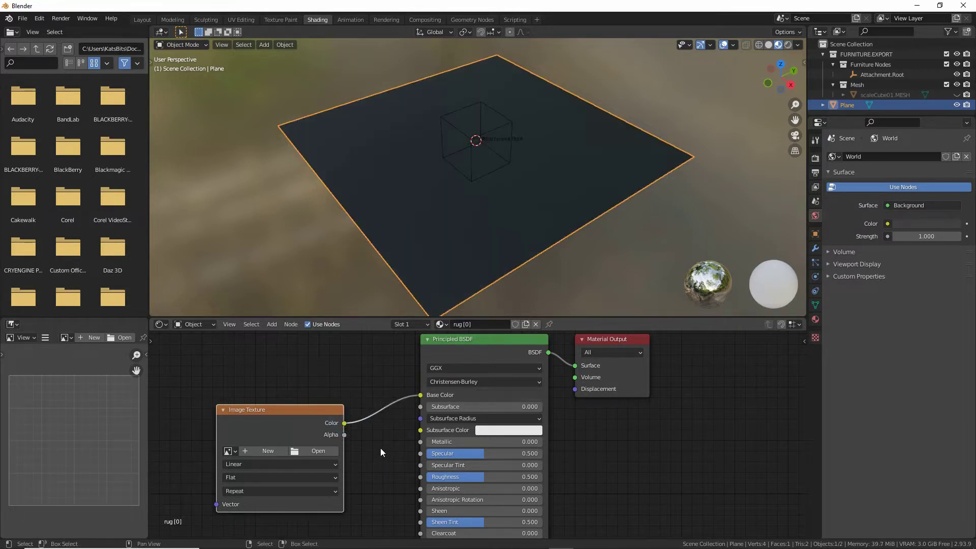
mouse_move(433, 233)
middle_mouse_down()
mouse_move(439, 184)
mouse_move(439, 234)
middle_mouse_up()
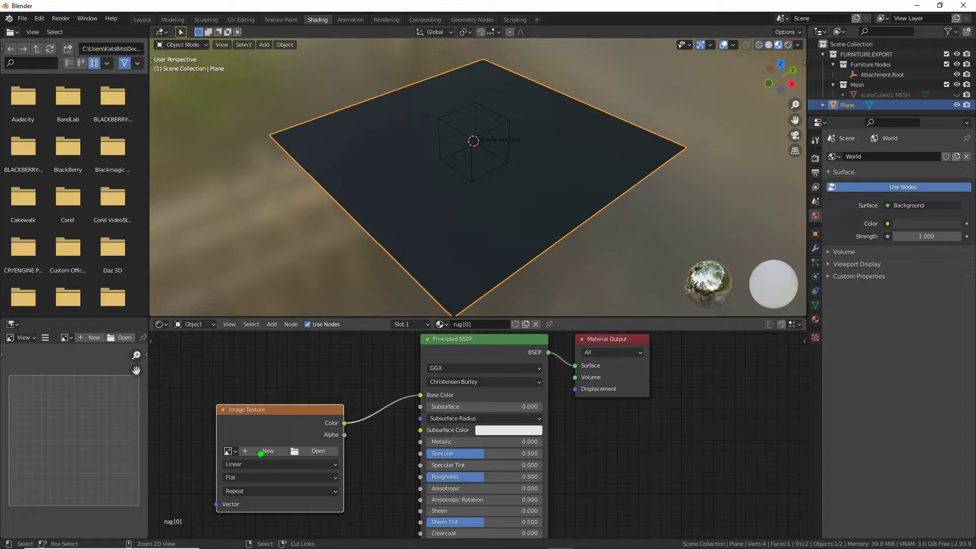
mouse_move(270, 441)
left_mouse_down()
mouse_move(258, 452)
mouse_move(261, 442)
left_mouse_up()
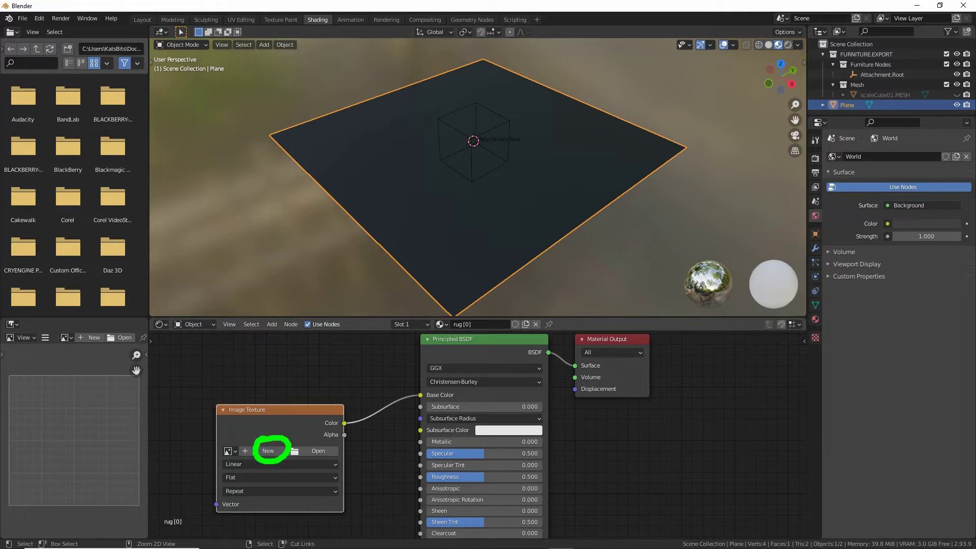
Create a new 256×256 Color Grid image named rug on the Image Texture node.
left_click(268, 451)
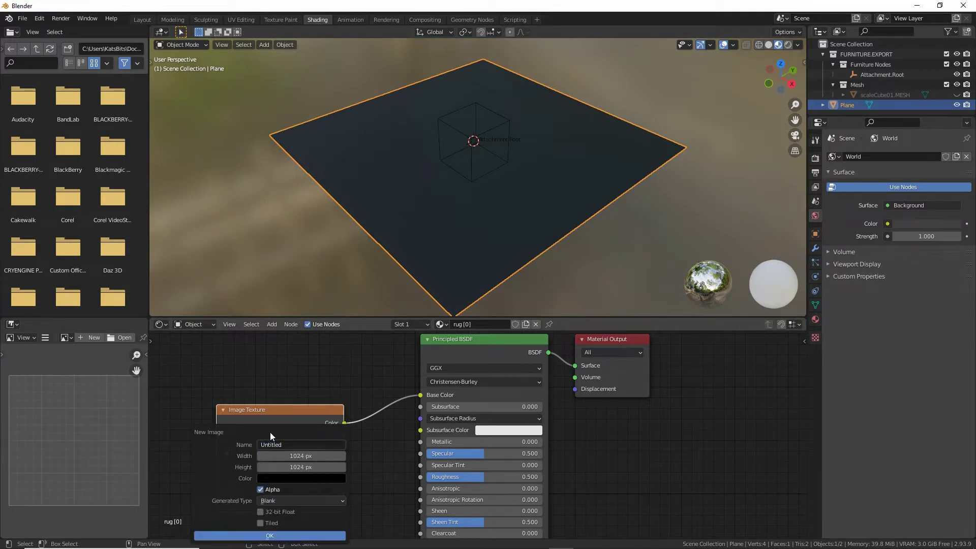
left_click_drag(270, 432, 273, 367)
left_click(291, 379)
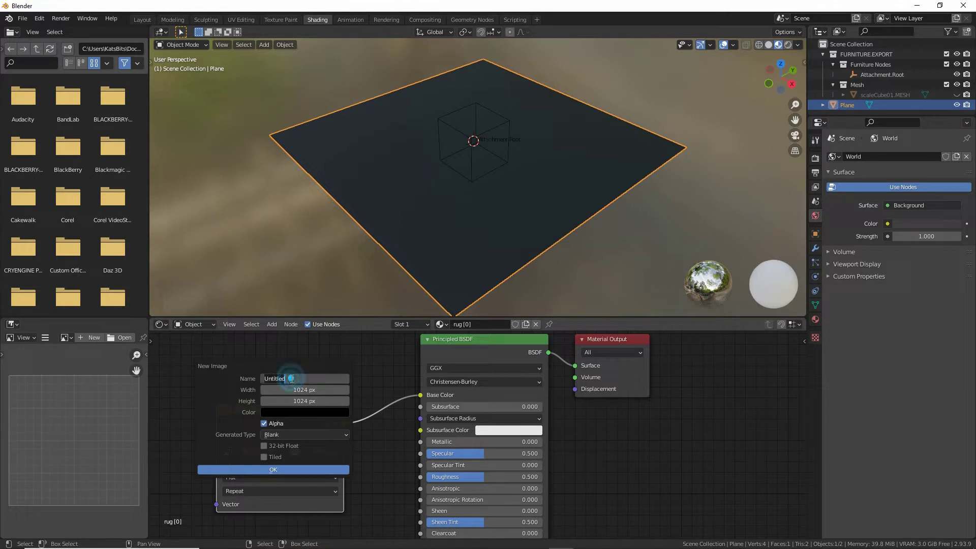
key("Return")
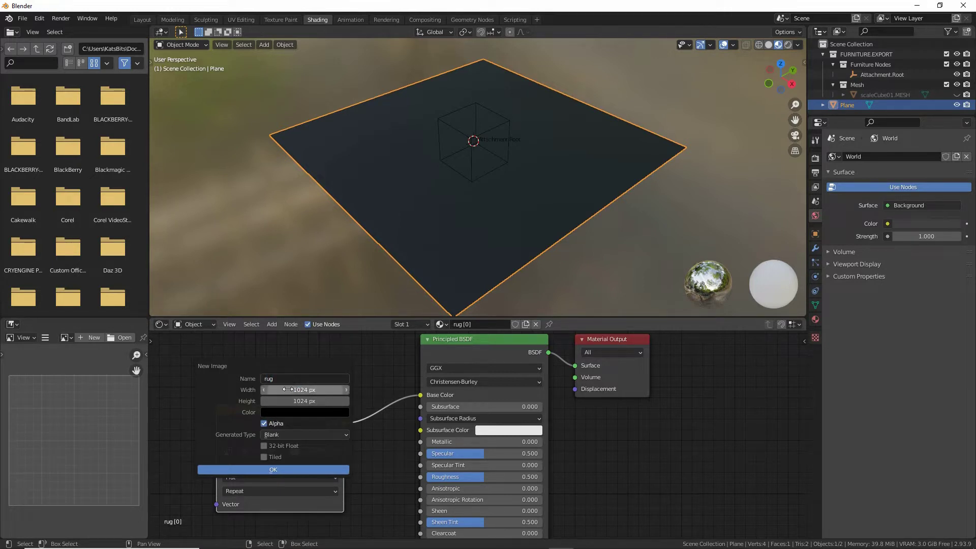
left_click(313, 390)
type("2567")
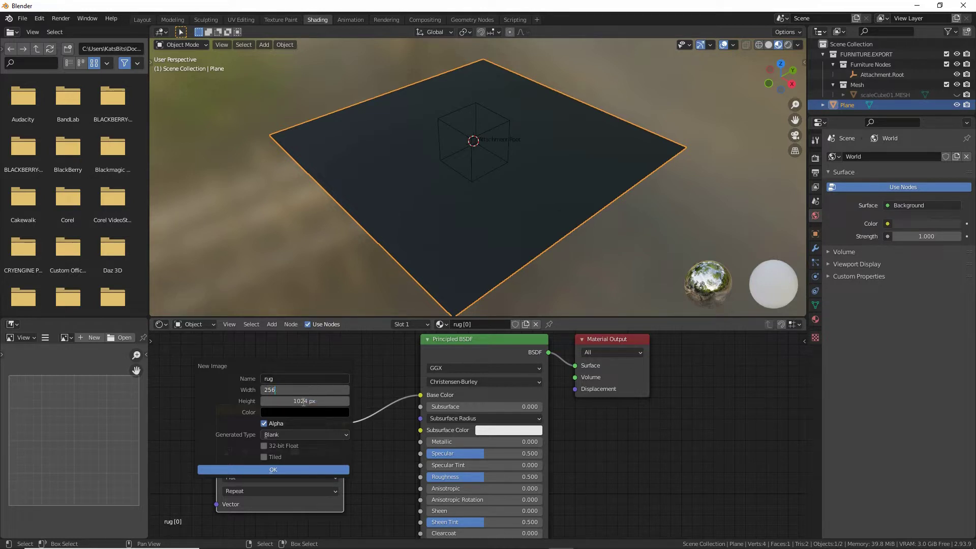
left_click(304, 402)
type("256")
key("Return")
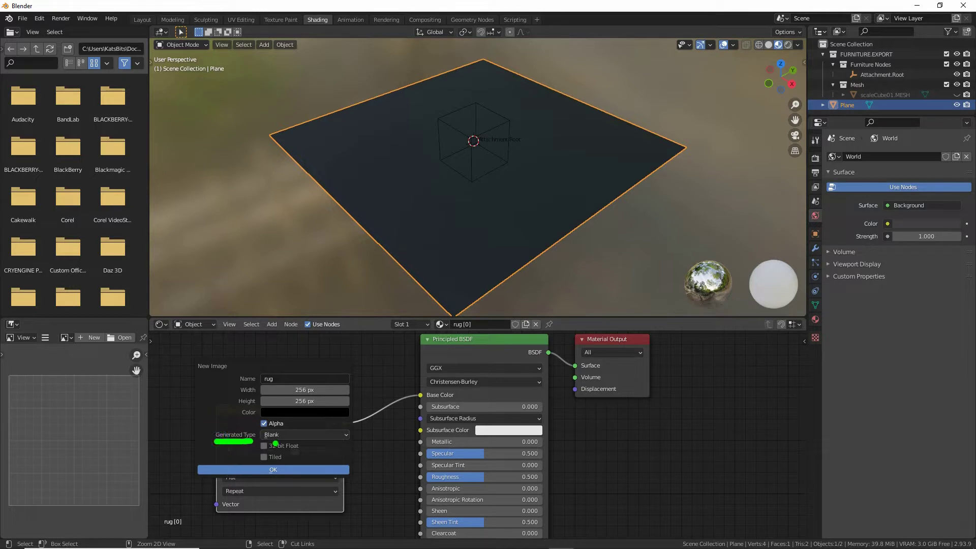
left_click(264, 442)
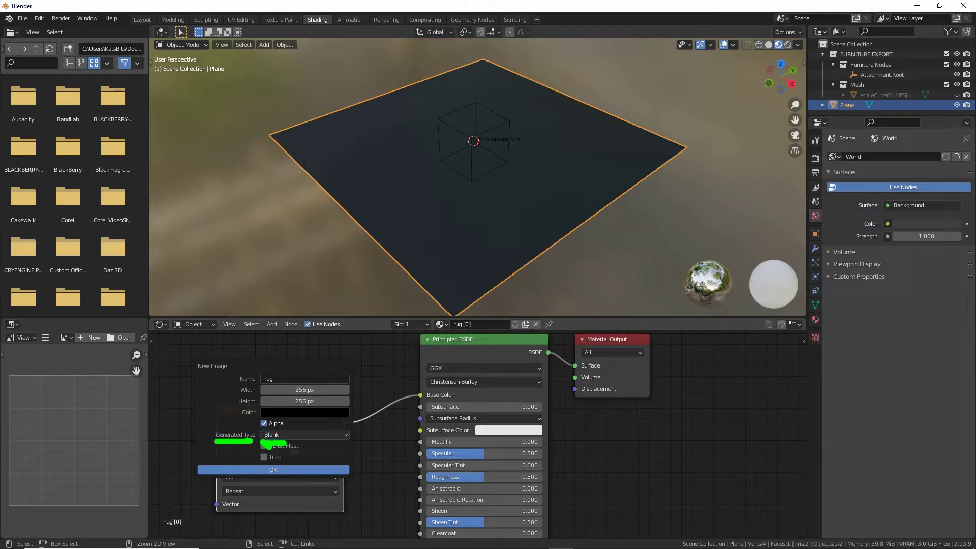
left_click(285, 434)
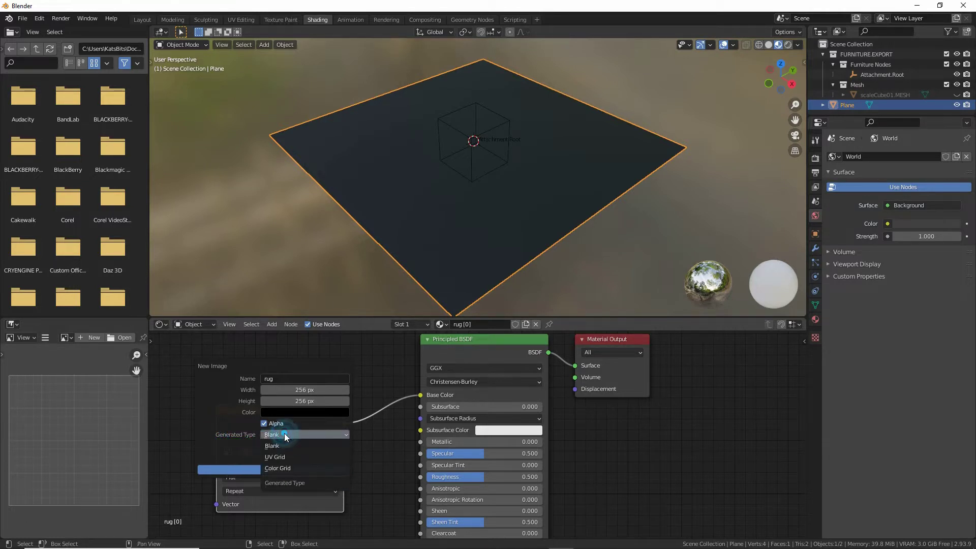
left_click(280, 467)
left_click(272, 469)
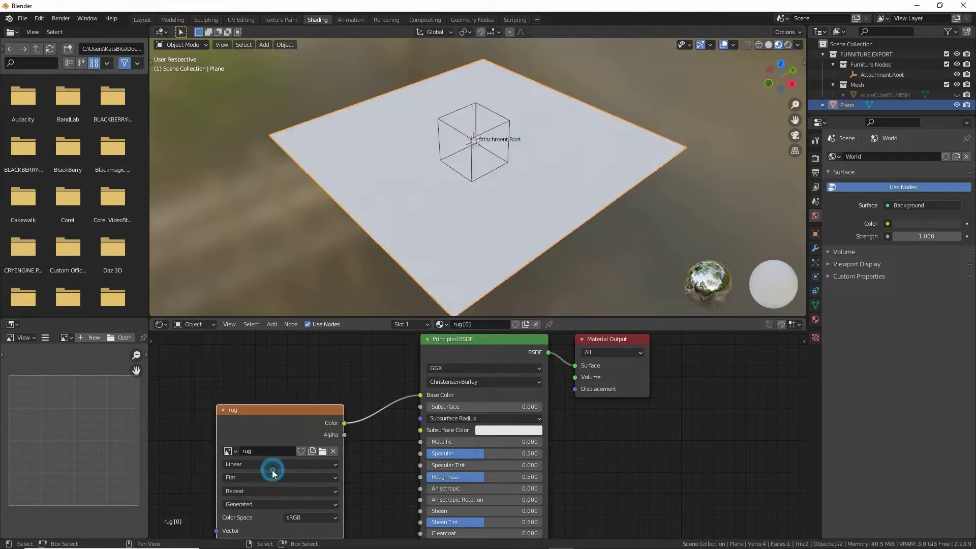
Inspect the Color Grid plane and pan the node editor down to the BSDF Alpha input.
mouse_move(440, 261)
middle_mouse_down()
mouse_move(549, 249)
mouse_move(525, 207)
mouse_move(444, 260)
mouse_move(524, 260)
mouse_move(432, 258)
middle_mouse_up()
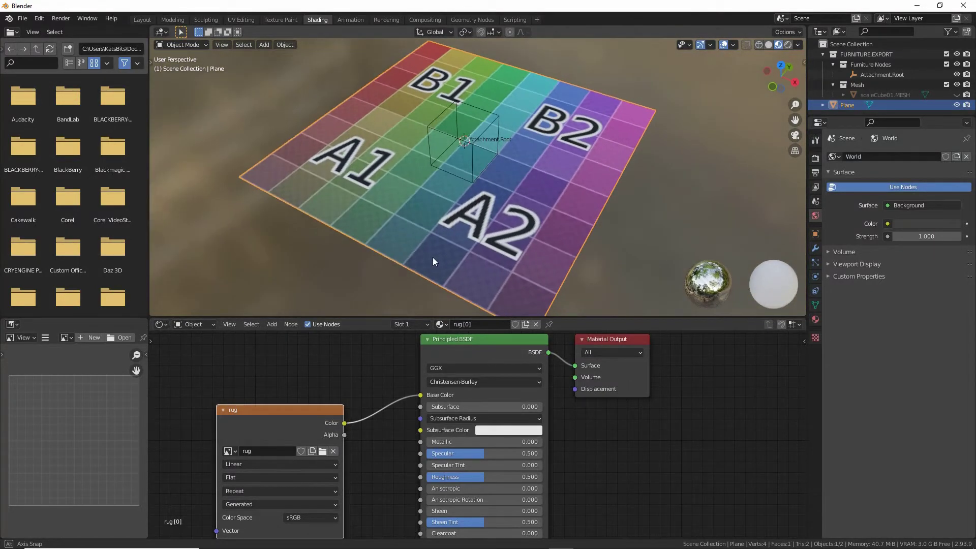
middle_click_drag(388, 472, 402, 372)
middle_click_drag(393, 451, 412, 399)
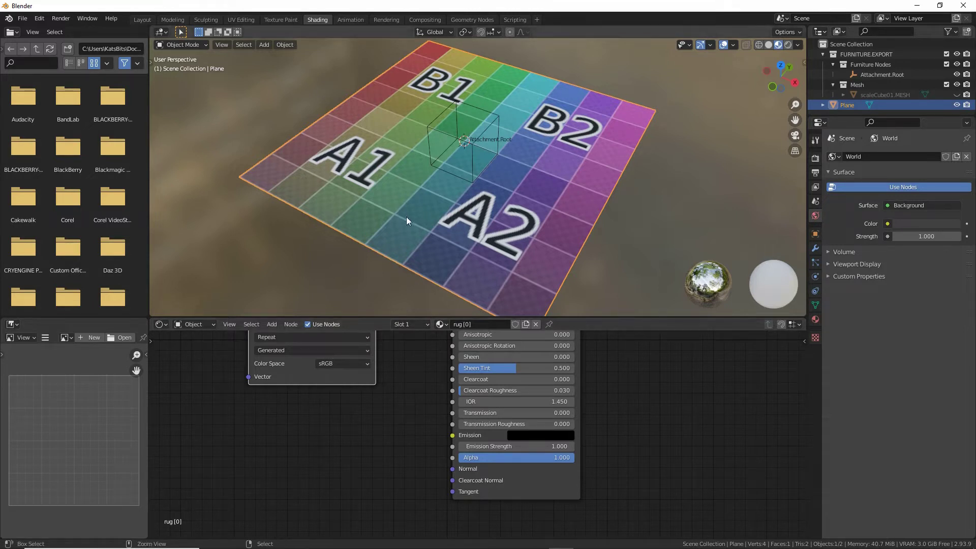
mouse_move(485, 66)
left_mouse_down()
mouse_move(348, 116)
mouse_move(349, 214)
mouse_move(474, 267)
mouse_move(599, 204)
mouse_move(588, 121)
mouse_move(509, 74)
left_mouse_up()
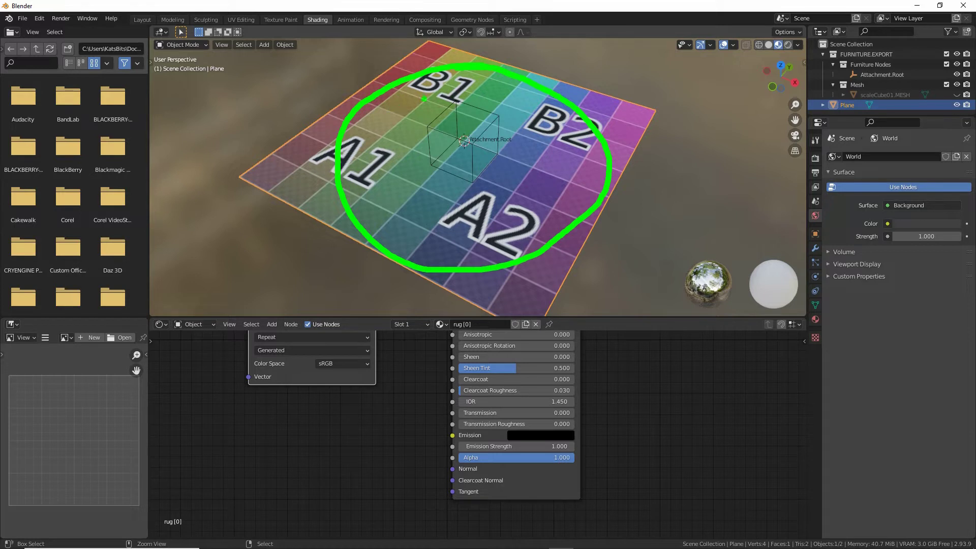
mouse_move(451, 80)
left_mouse_down()
mouse_move(527, 142)
mouse_move(518, 196)
mouse_move(548, 230)
left_mouse_up()
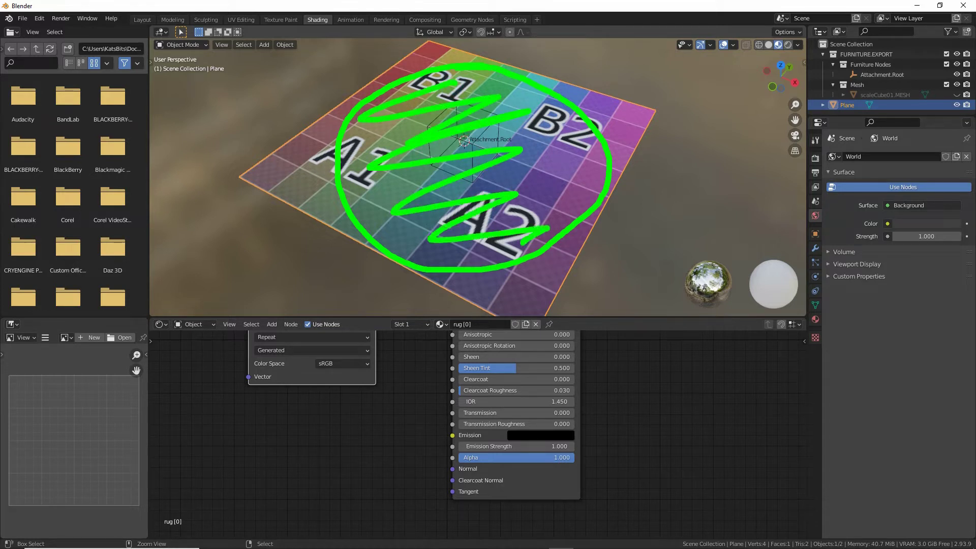
key("Escape")
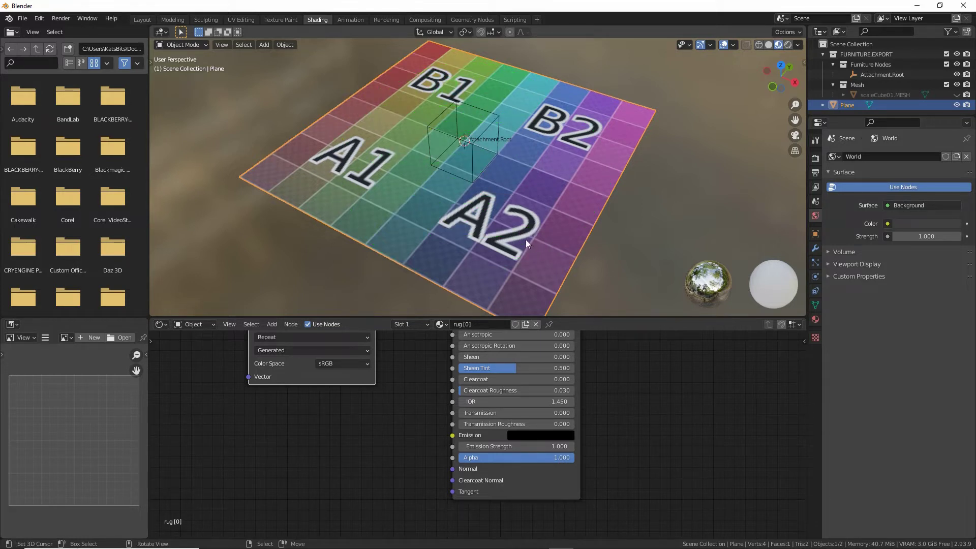
middle_click_drag(372, 437, 379, 438)
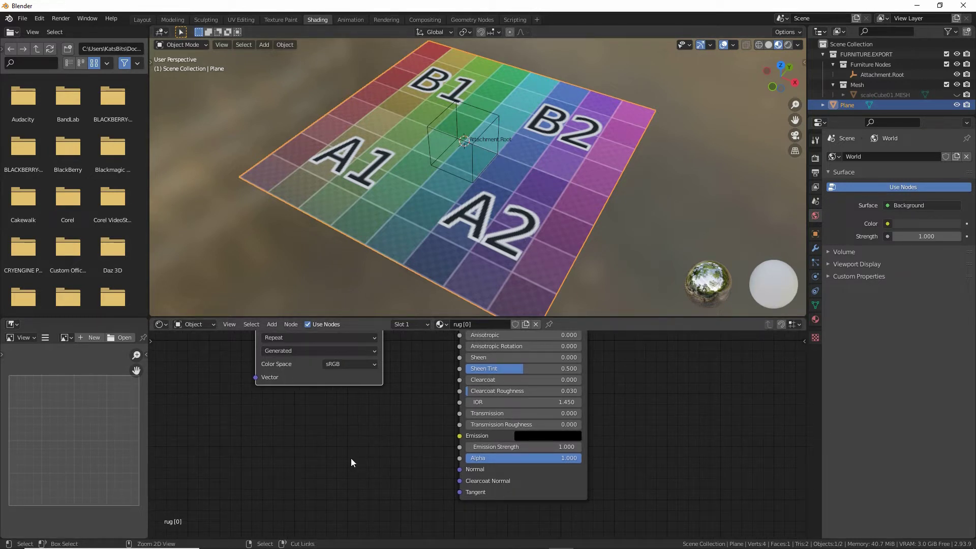
key("ctrl+2")
left_click_drag(268, 337, 286, 336)
Add a second Image Texture node to the rug [0] node tree.
key("Escape")
left_click(272, 325)
mouse_move(283, 380)
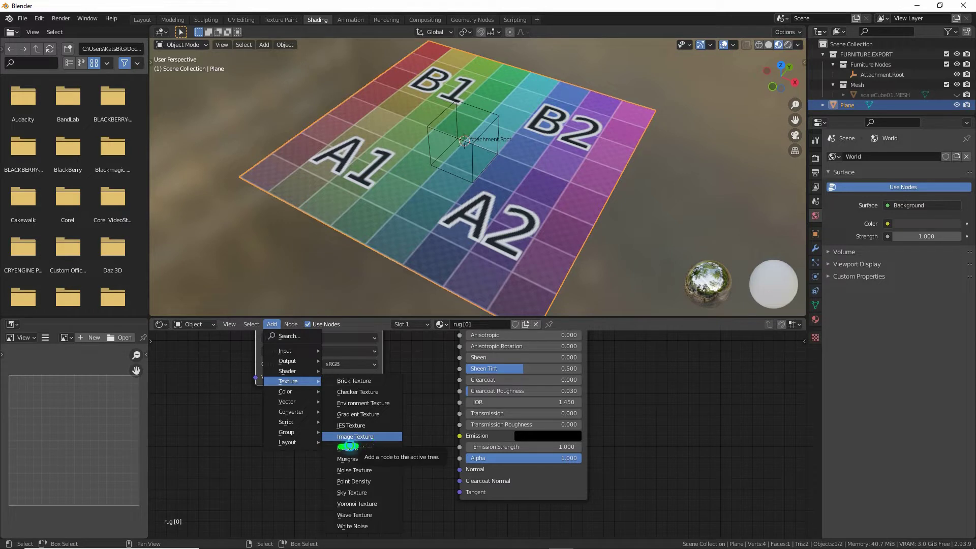
left_click_drag(274, 390, 299, 389)
left_click_drag(265, 335, 282, 333)
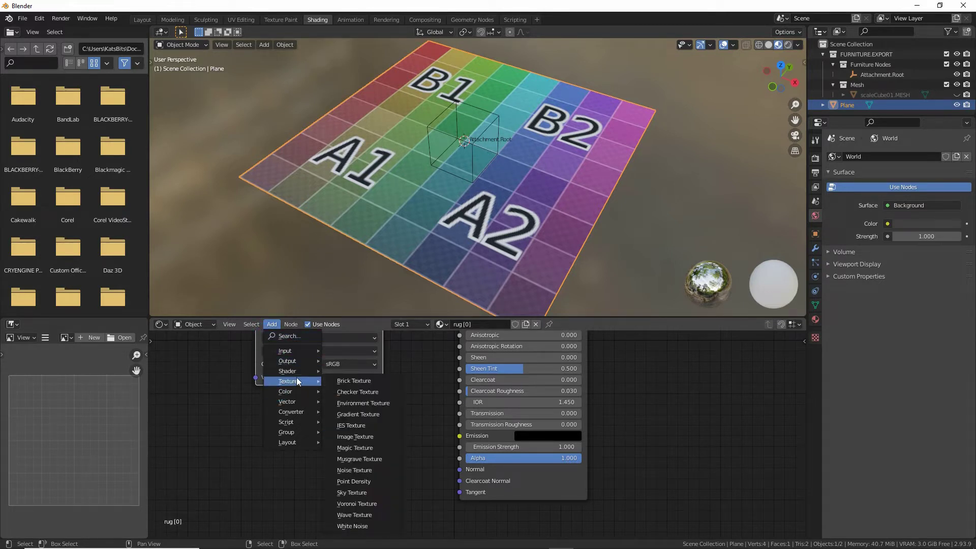
left_click(341, 437)
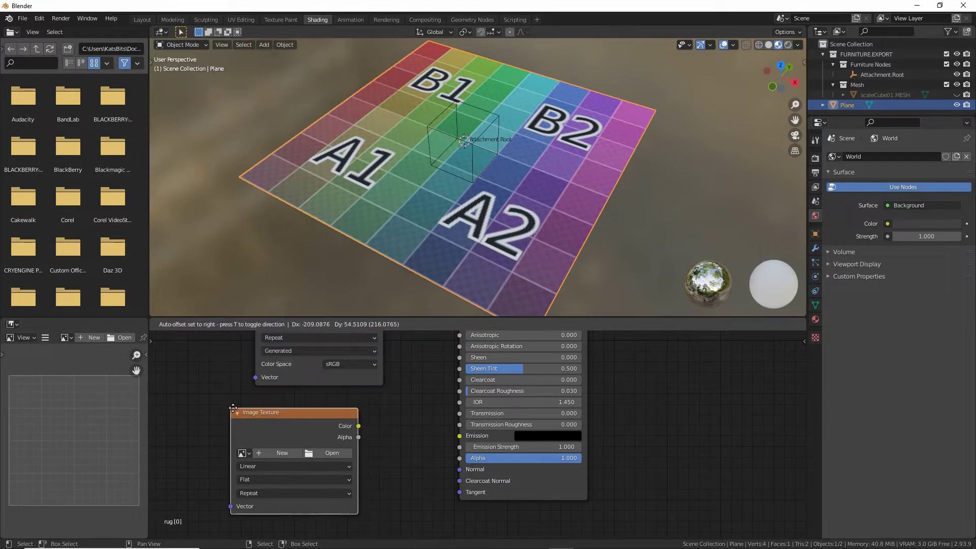
left_click(236, 405)
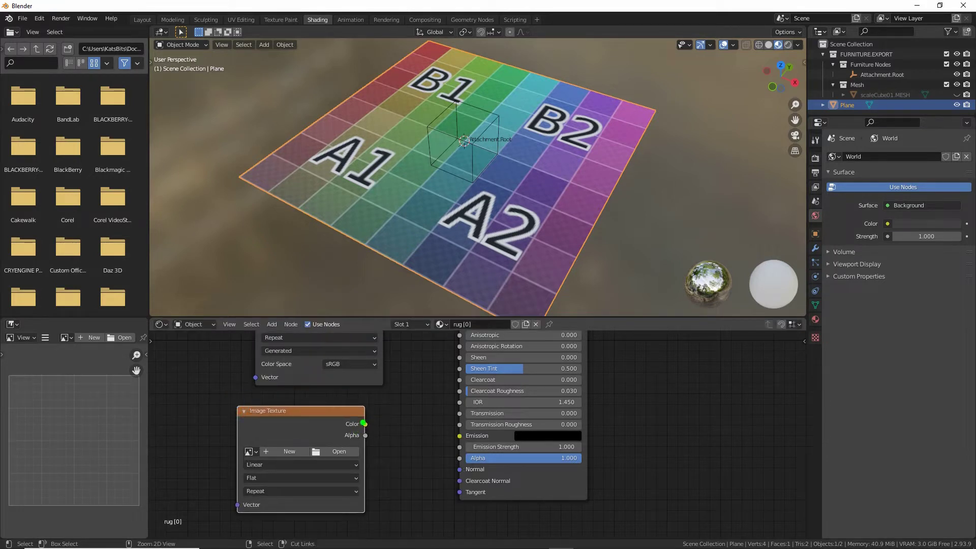
Connect the new node's Color output to the Principled BSDF Alpha input.
mouse_move(362, 411)
left_mouse_down()
mouse_move(380, 431)
mouse_move(375, 418)
left_mouse_up()
mouse_move(460, 447)
left_mouse_down()
mouse_move(447, 464)
mouse_move(473, 455)
left_mouse_up()
left_click_drag(384, 433, 440, 454)
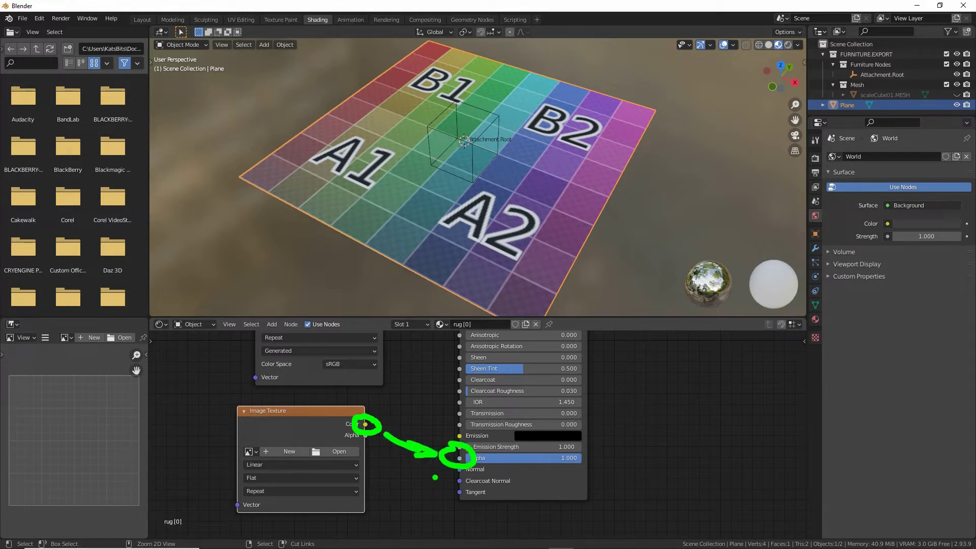
key("Escape")
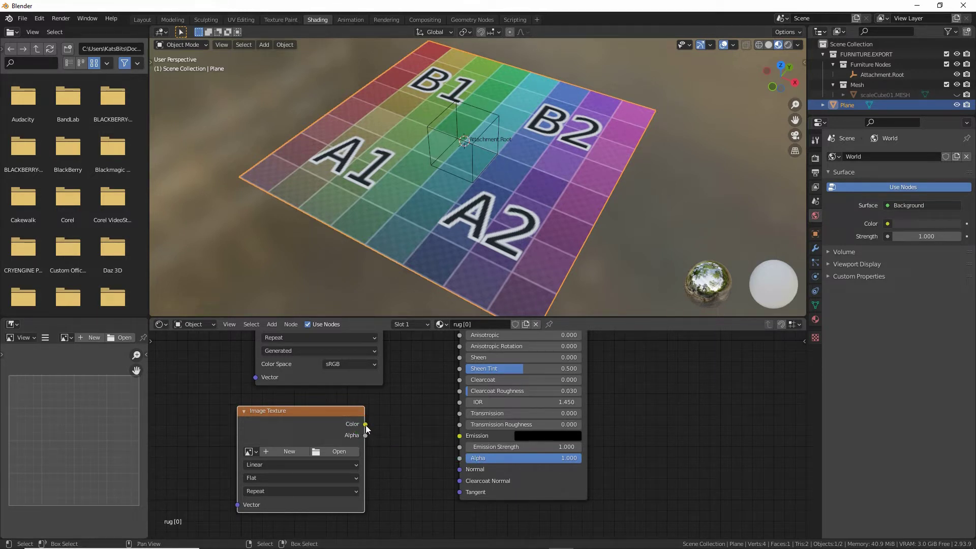
left_click_drag(365, 425, 460, 458)
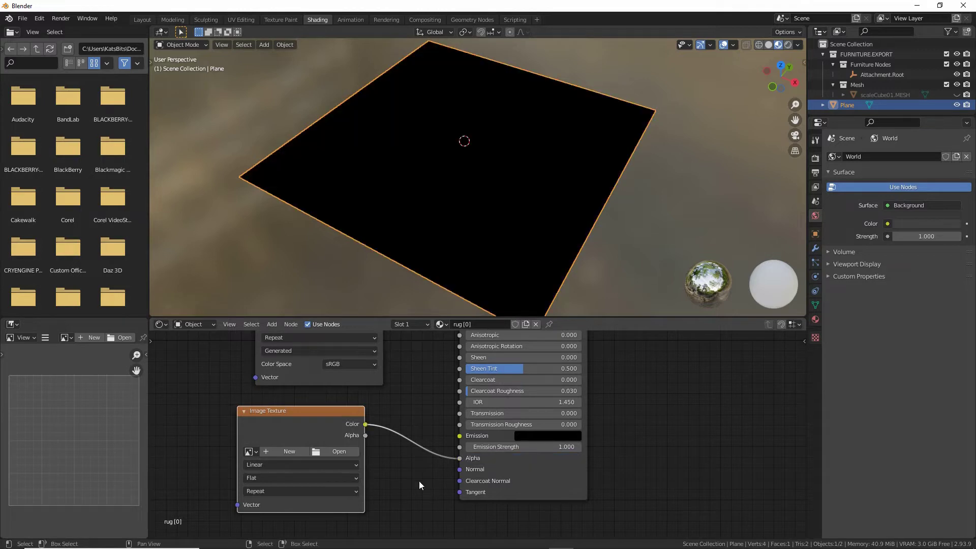
Orbit the viewport around the black plane.
middle_click_drag(498, 205, 470, 191)
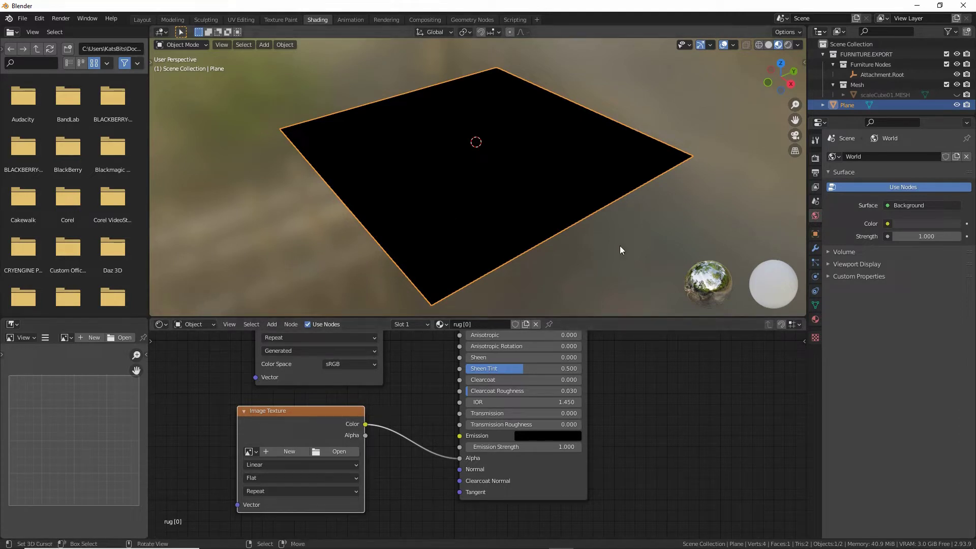
key("ctrl+2")
mouse_move(247, 436)
left_mouse_down()
mouse_move(259, 477)
mouse_move(285, 448)
left_mouse_up()
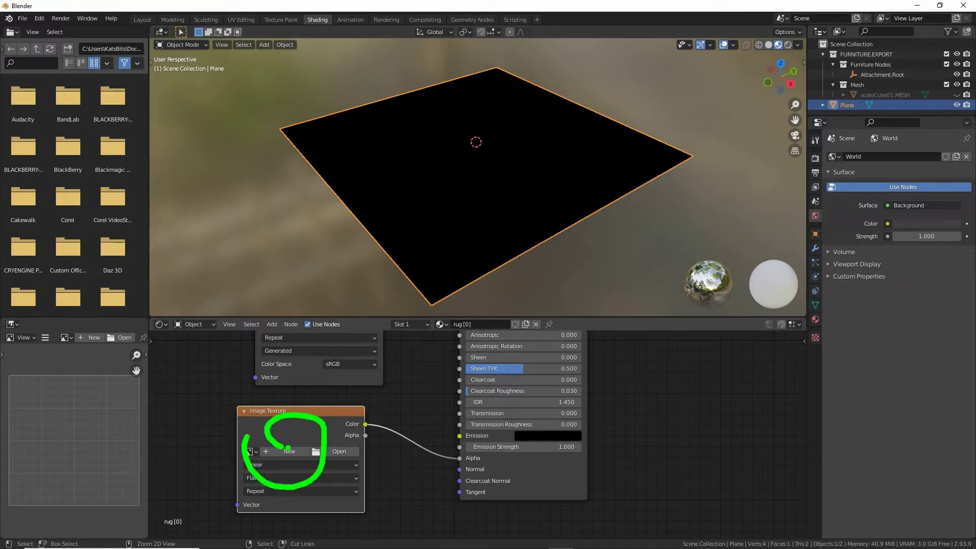
key("Escape")
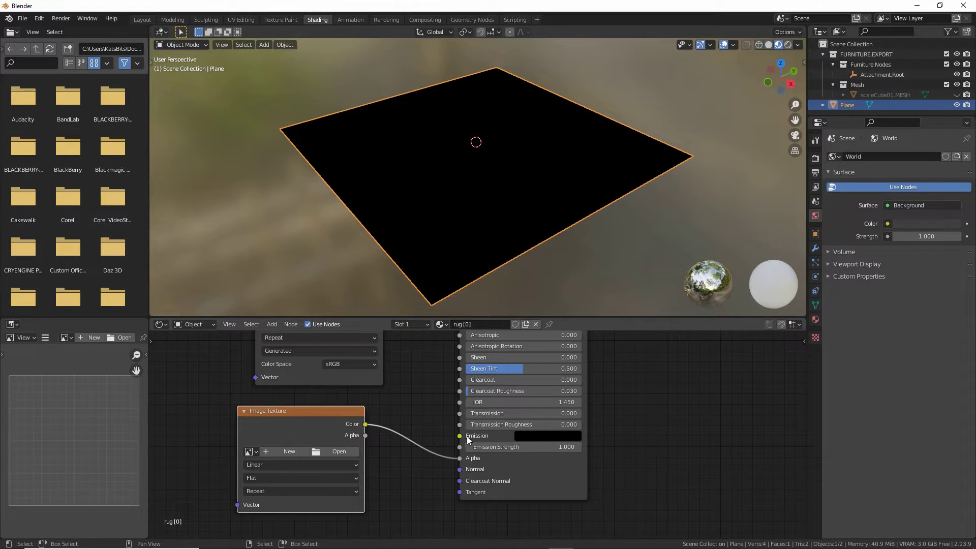
key("ctrl+2")
mouse_move(813, 312)
left_mouse_down("ctrl")
mouse_move(806, 305)
mouse_move(831, 331)
mouse_move(819, 307)
left_mouse_up("ctrl")
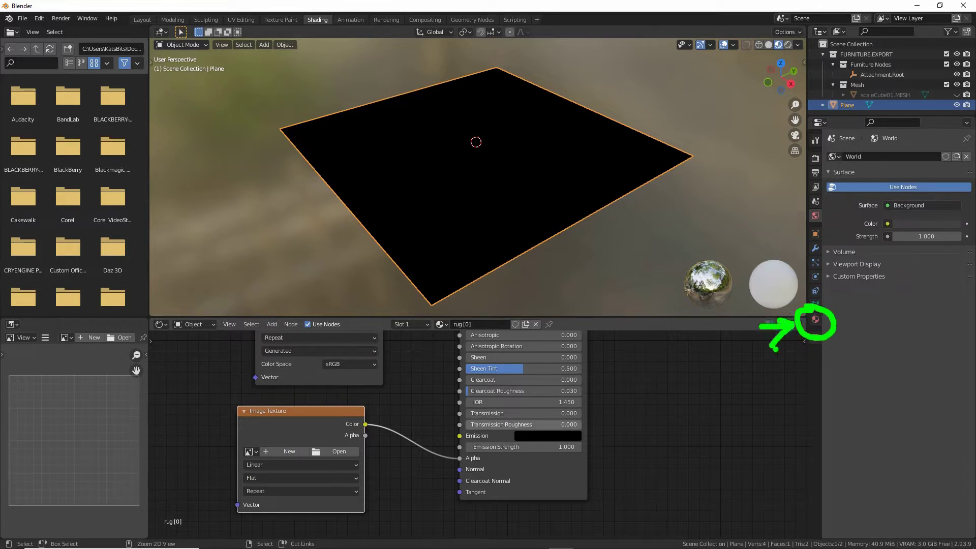
Show the rug [0] material properties, scrolled down to the Settings panel's Blend Mode (Opaque).
left_click(816, 319)
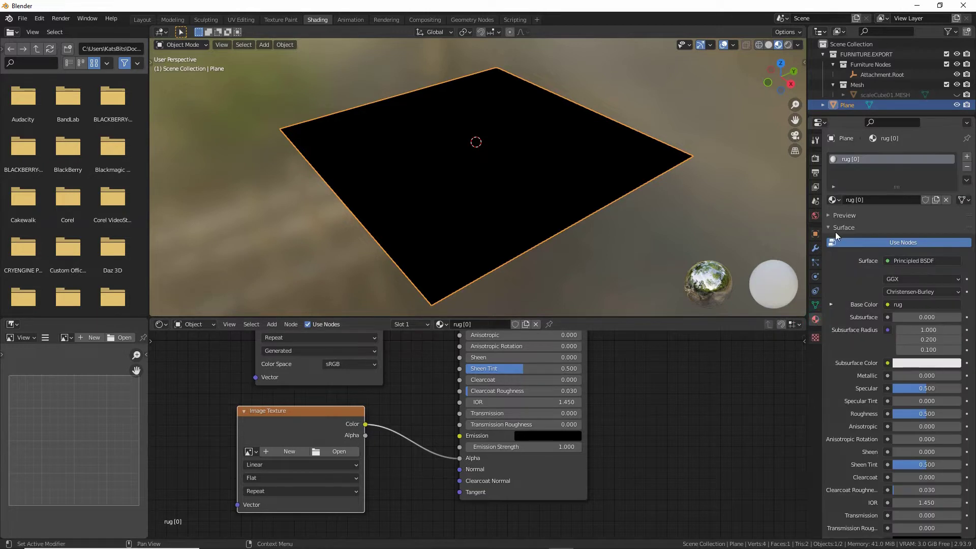
left_click(829, 216)
scroll(857, 383, "down", 10)
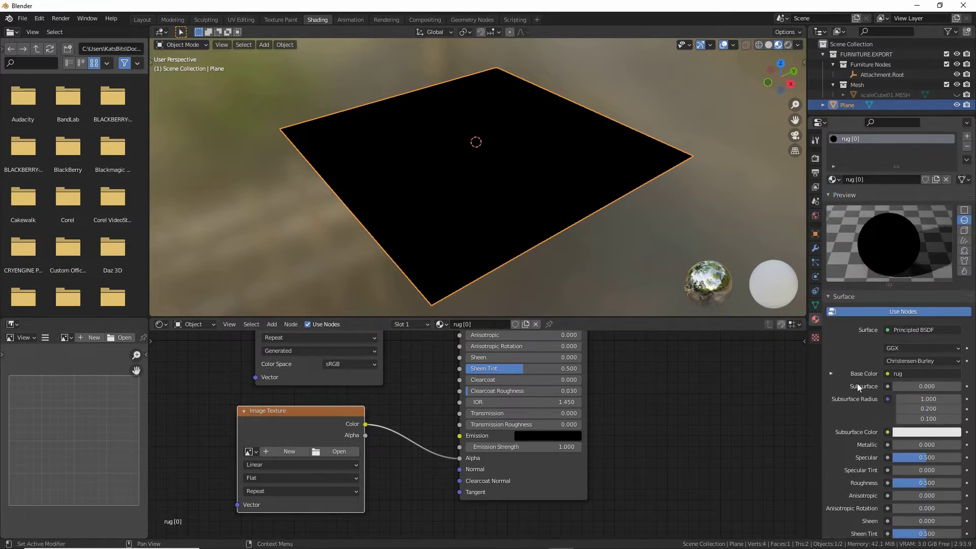
scroll(849, 383, "down", 4)
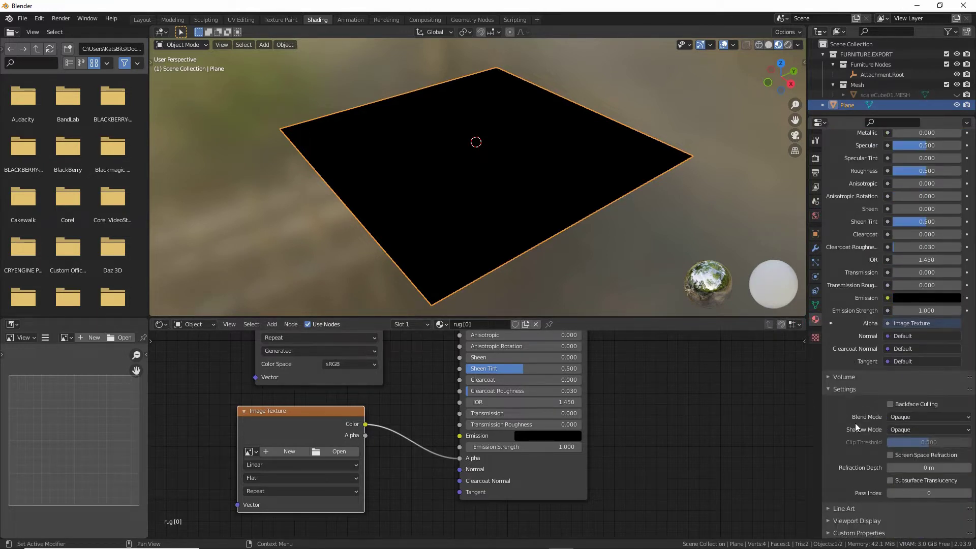
key("ctrl+2")
left_click_drag(846, 426, 919, 427)
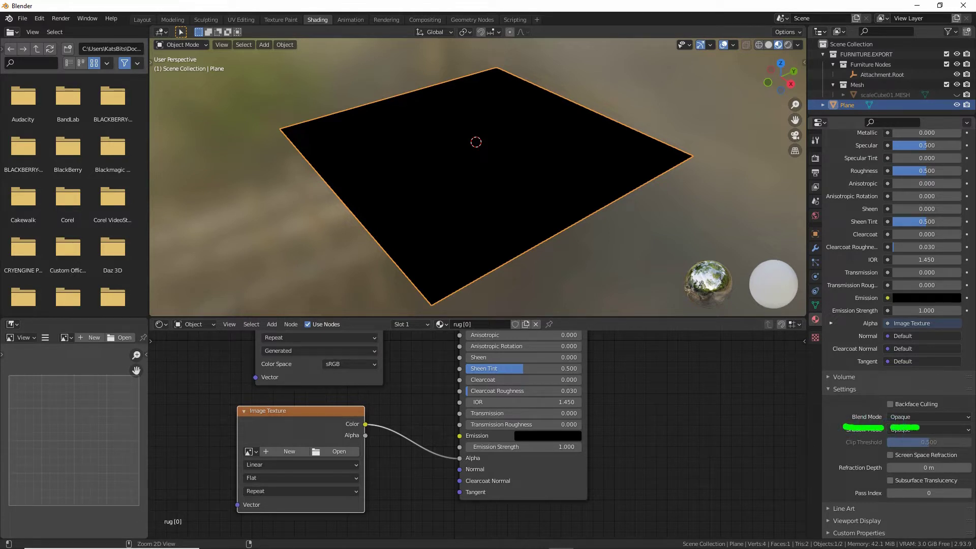
left_click_drag(843, 389, 644, 266)
mouse_move(601, 242)
left_mouse_down()
mouse_move(608, 261)
mouse_move(711, 285)
left_mouse_up()
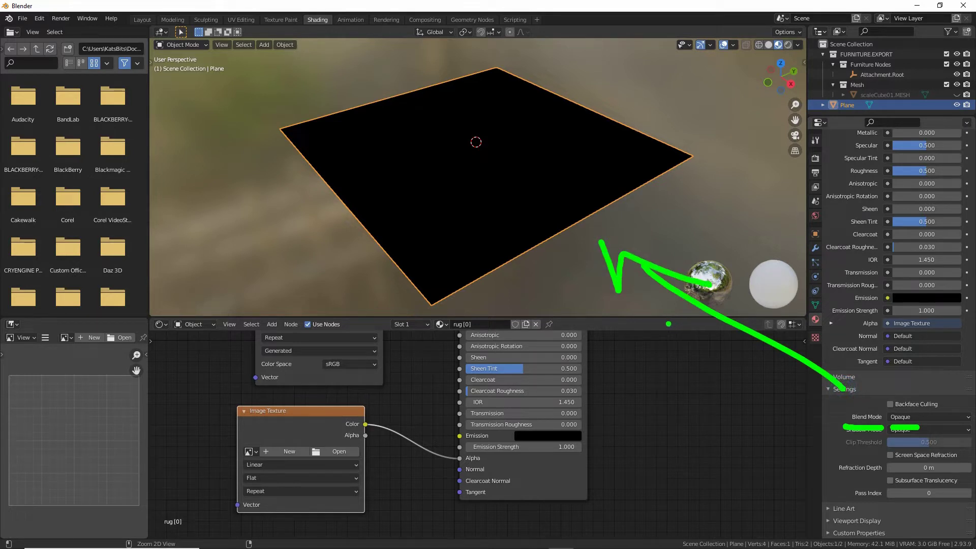
key("Escape")
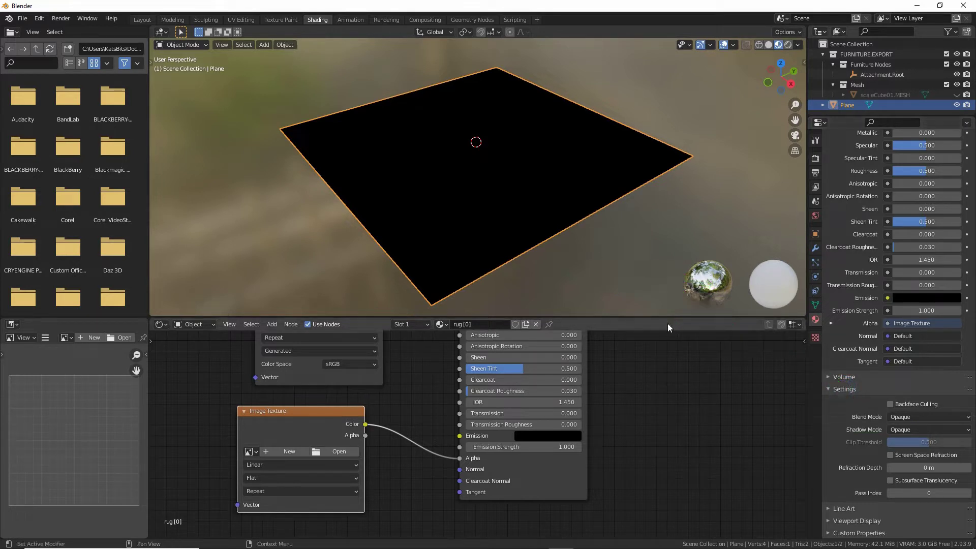
Switch the rug [0] material's Blend Mode from Opaque to Alpha Clip at a 0.500 threshold.
left_click(910, 418)
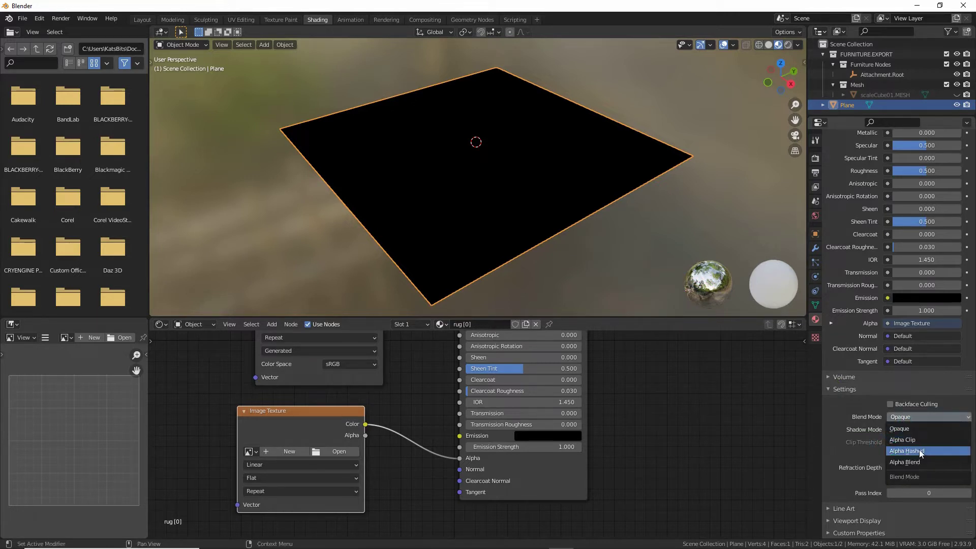
left_click(907, 439)
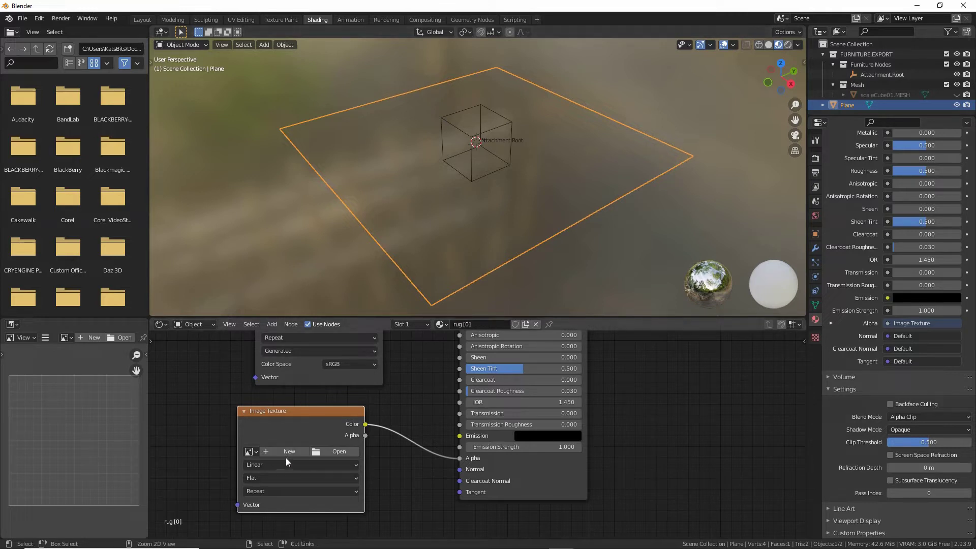
mouse_move(316, 348)
left_mouse_down()
mouse_move(333, 351)
mouse_move(310, 357)
left_mouse_up()
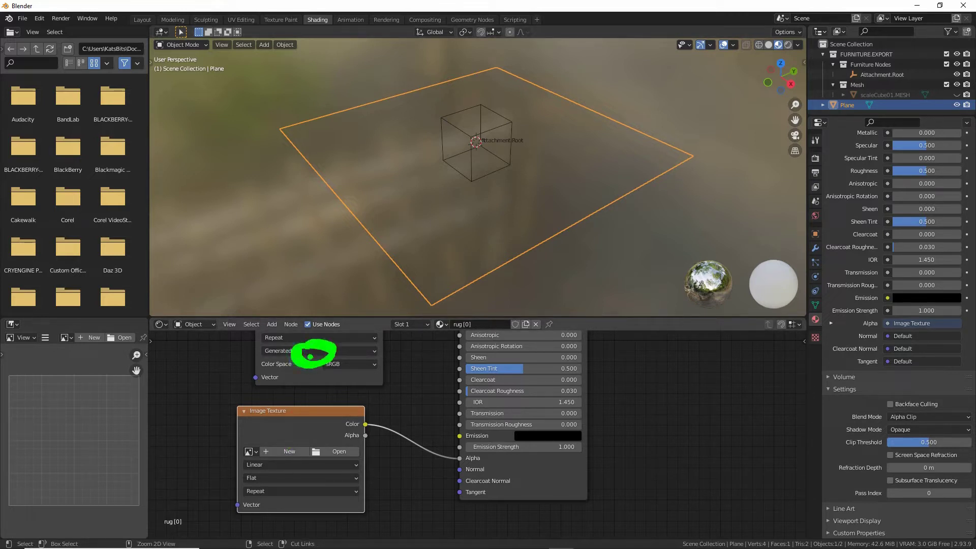
mouse_move(294, 446)
left_mouse_down()
mouse_move(282, 458)
mouse_move(295, 444)
left_mouse_up()
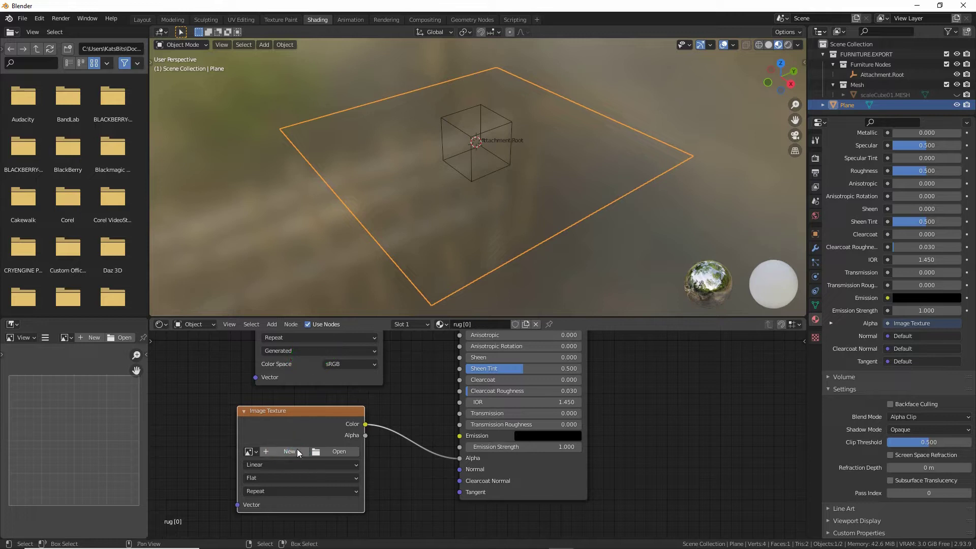
Give the alpha Image Texture node a new image named 'rugclip', then orbit to inspect the clipped plane.
left_click(288, 452)
left_click(302, 445)
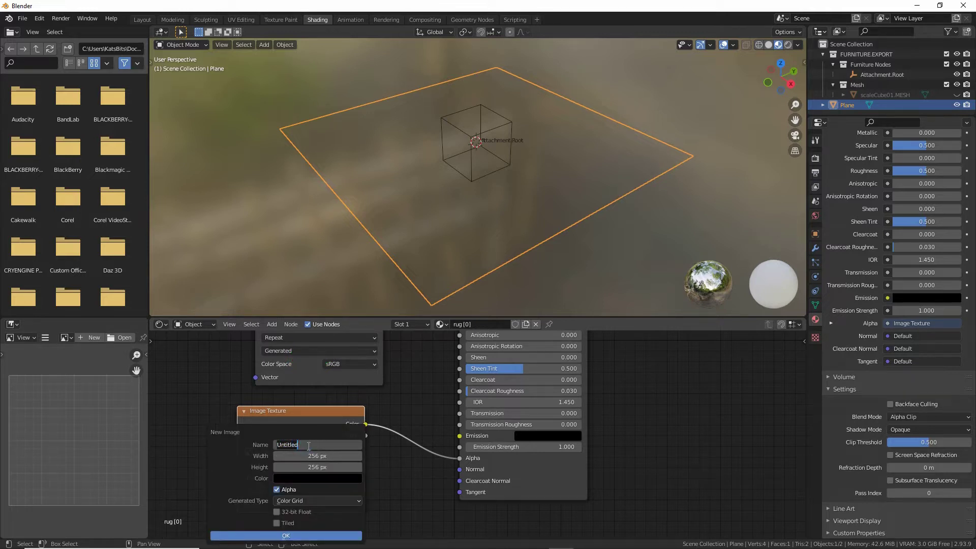
type("rugclip")
key("Return")
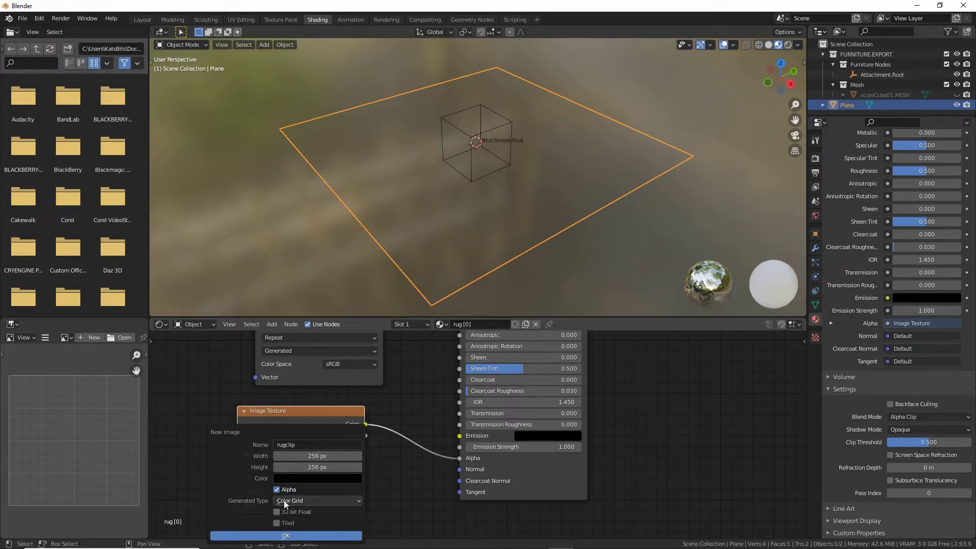
left_click(286, 536)
middle_click_drag(307, 197, 375, 215)
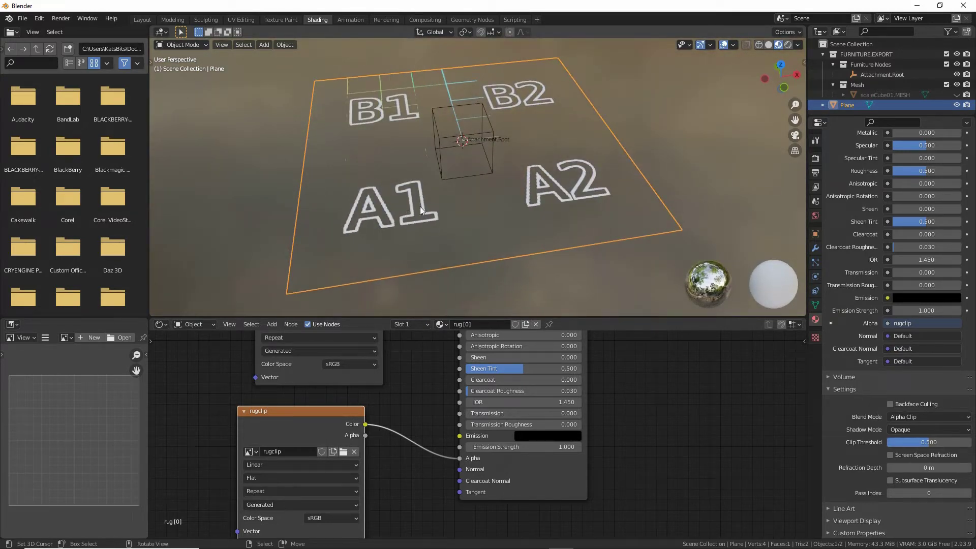
middle_click_drag(372, 184, 392, 178)
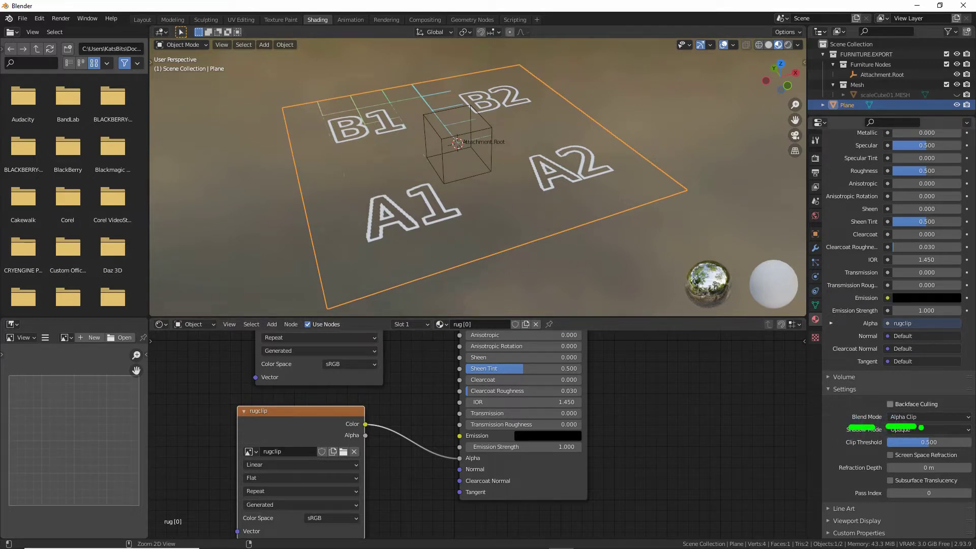
mouse_move(837, 400)
left_mouse_down()
mouse_move(617, 251)
mouse_move(657, 250)
left_mouse_up()
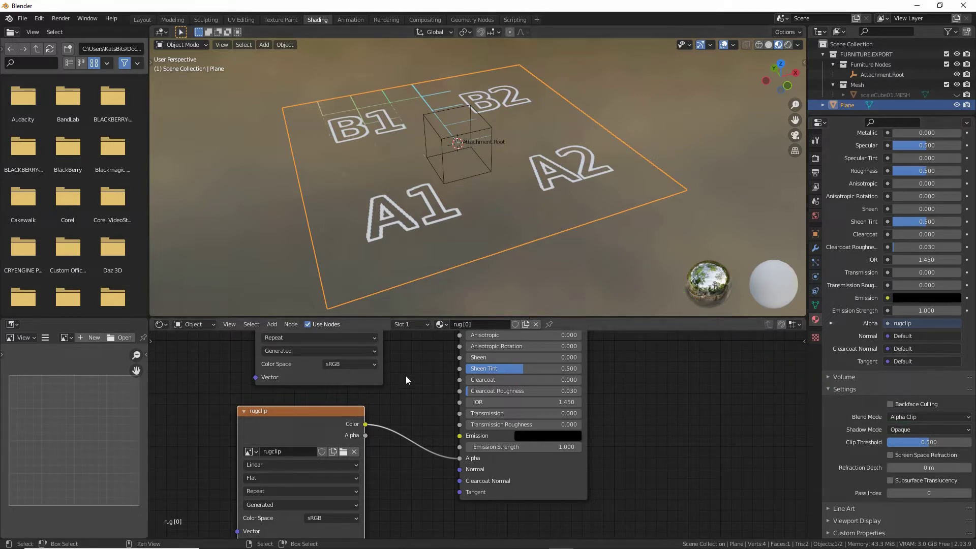
Select the rug image node and display the rug image in the image editor.
middle_click_drag(395, 375, 425, 426)
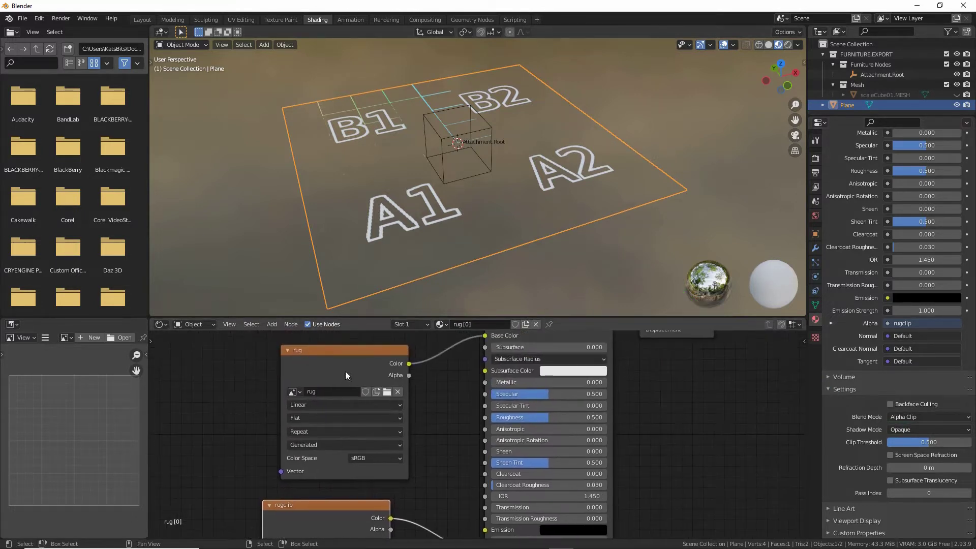
left_click(339, 352)
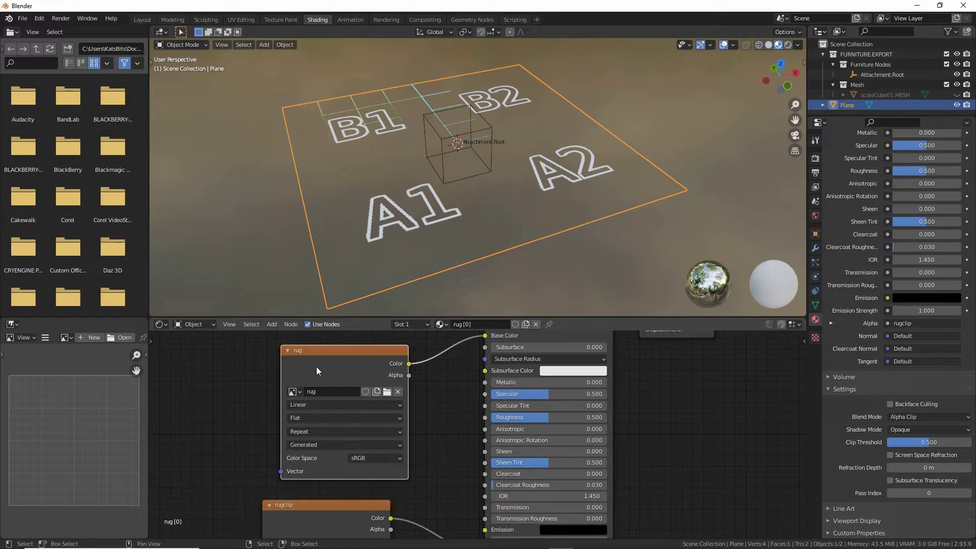
key("ctrl+2")
mouse_move(298, 347)
left_mouse_down()
mouse_move(303, 366)
mouse_move(297, 347)
left_mouse_up()
left_click_drag(31, 350, 132, 350, "ctrl")
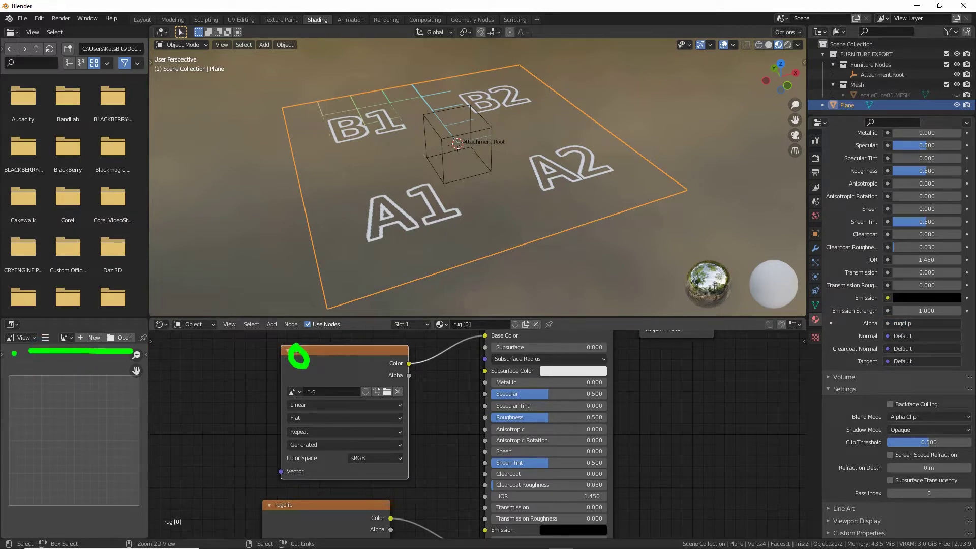
mouse_move(12, 355)
left_mouse_down("ctrl")
mouse_move(17, 483)
mouse_move(130, 494)
mouse_move(65, 363)
left_mouse_up("ctrl")
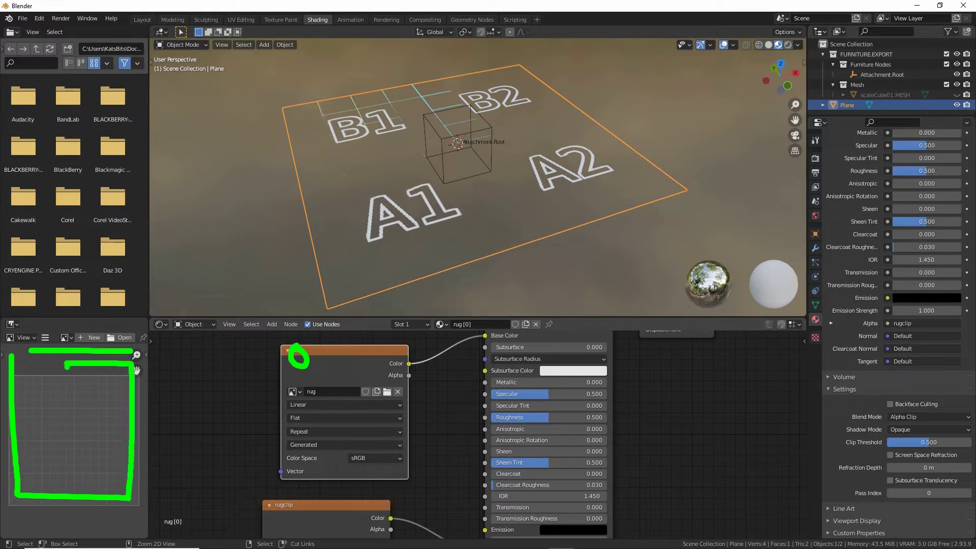
key("Escape")
key("ctrl+2")
mouse_move(64, 327)
left_mouse_down()
mouse_move(69, 354)
mouse_move(72, 329)
mouse_move(64, 326)
left_mouse_up()
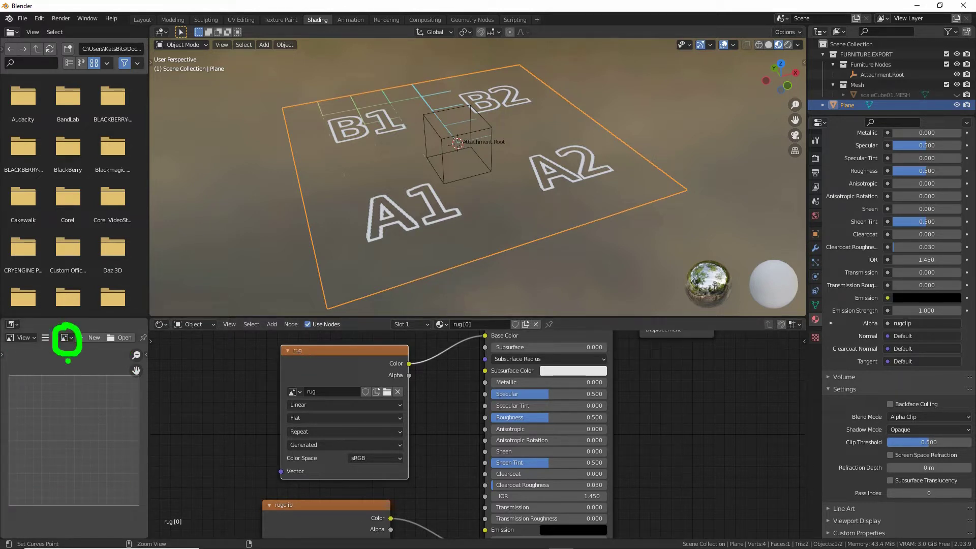
left_click(65, 338)
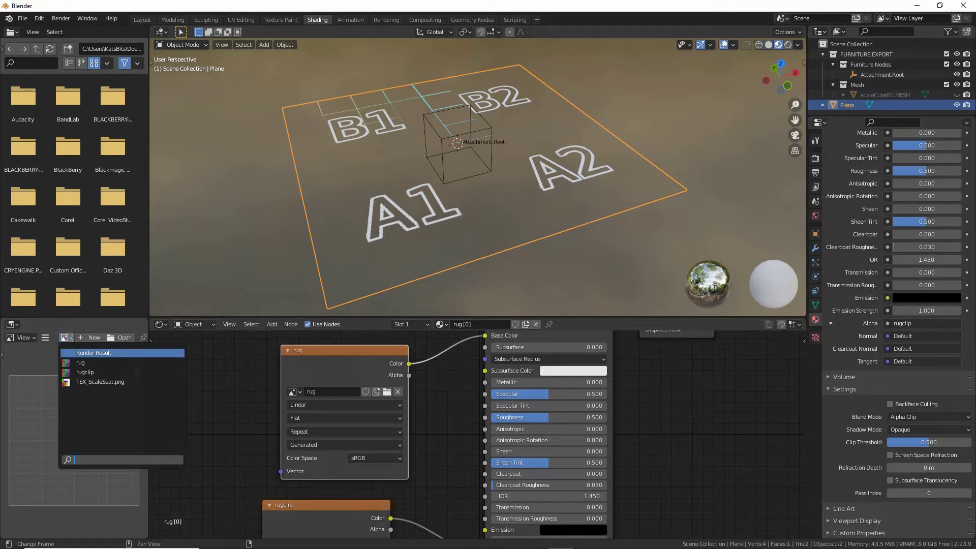
left_click(79, 362)
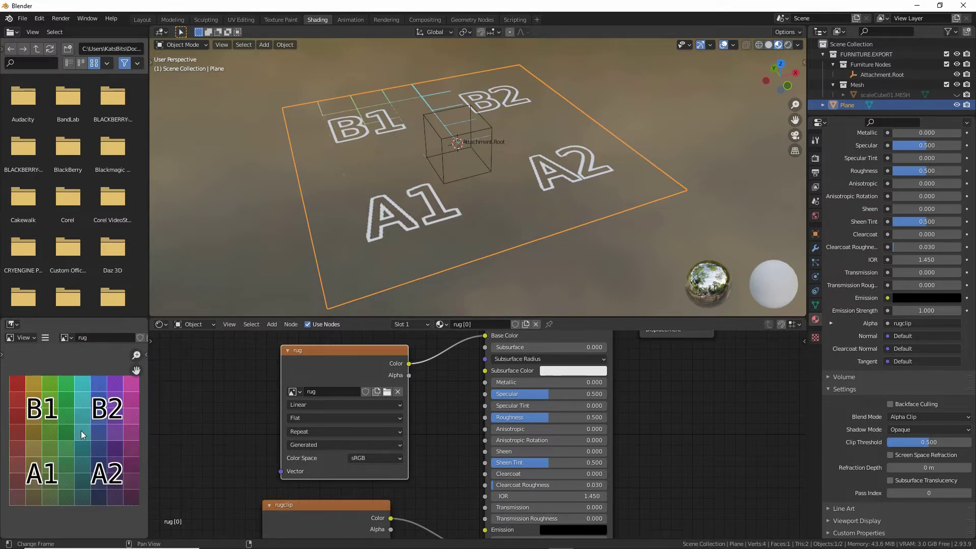
Select the rugclip image node and switch the image editor to show rugclip.
middle_click_drag(208, 459, 206, 332)
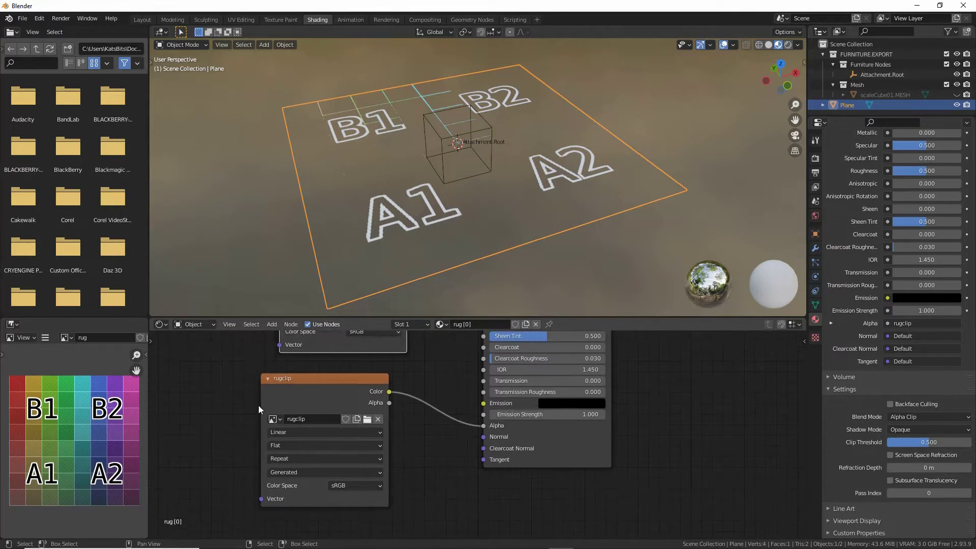
left_click(293, 384)
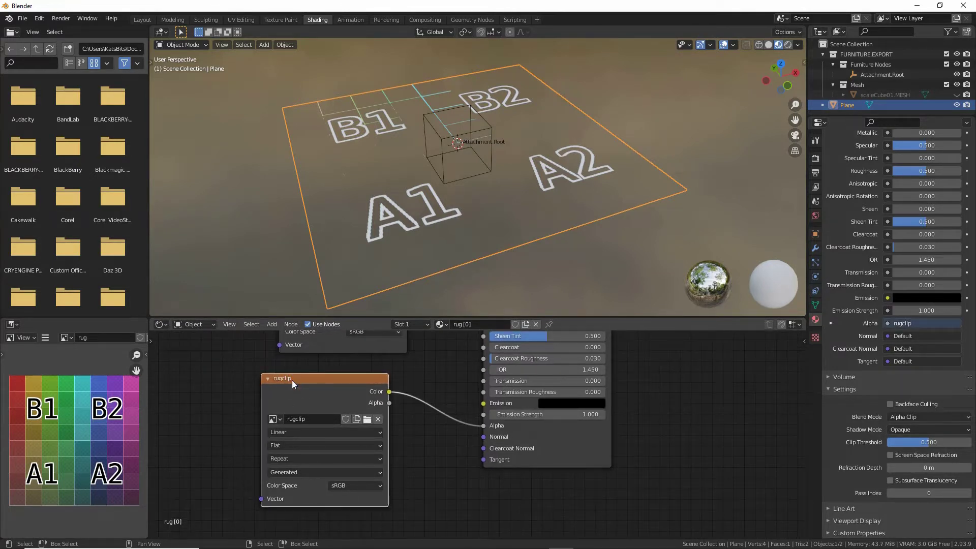
left_click(66, 338)
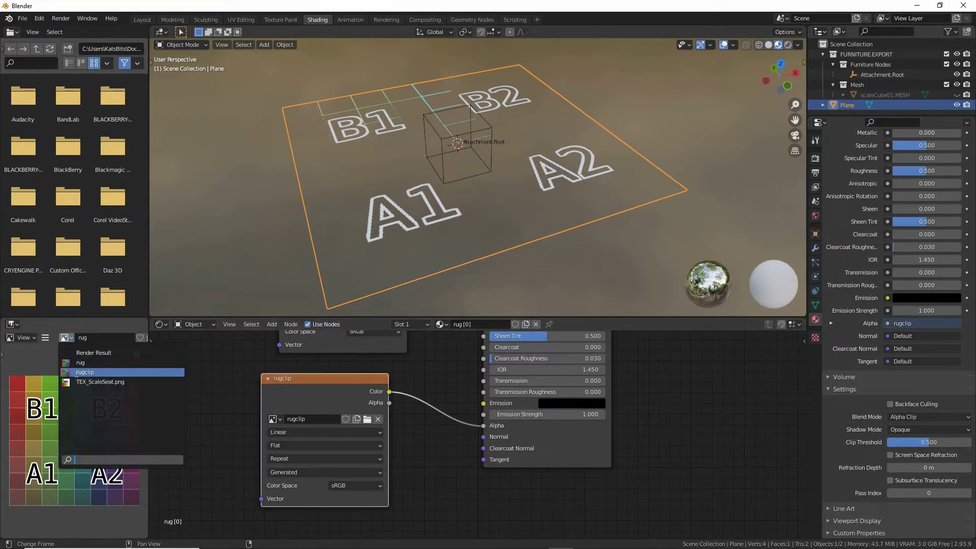
left_click(81, 372)
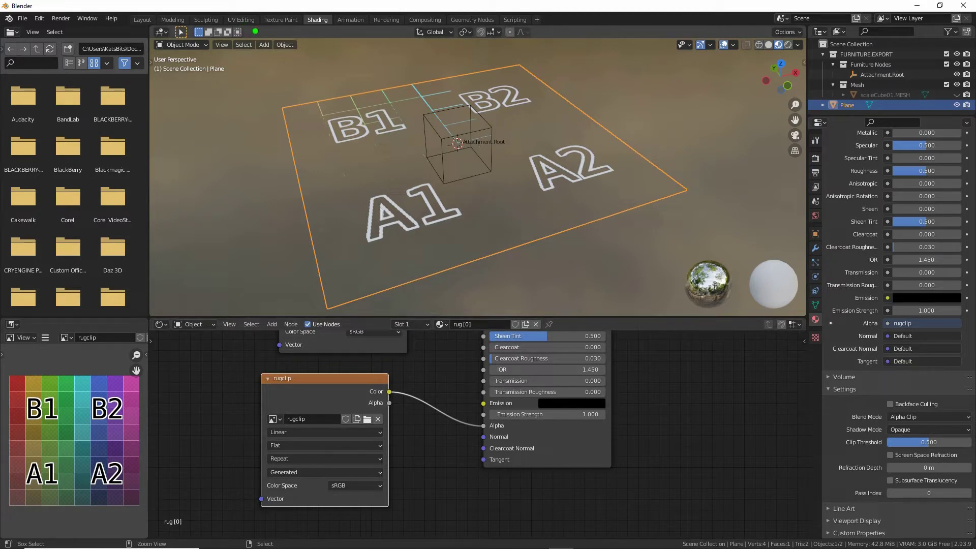
mouse_move(255, 31)
left_mouse_down()
mouse_move(300, 29)
mouse_move(278, 37)
left_mouse_up()
Switch to the Texture Paint workspace with rugclip as the image to paint on.
left_click(281, 20)
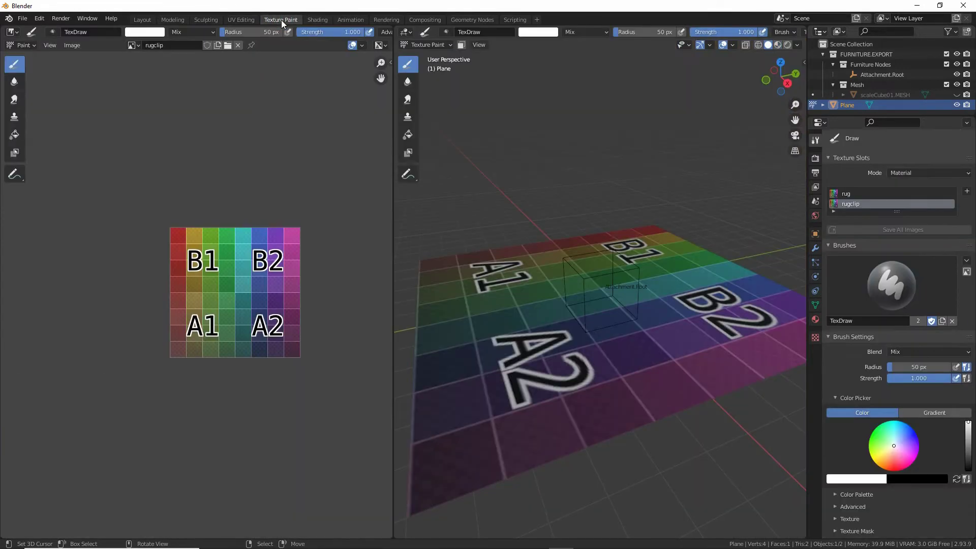
mouse_move(531, 353)
middle_mouse_down()
mouse_move(613, 372)
mouse_move(580, 394)
middle_mouse_up()
scroll(244, 328, "up", 4)
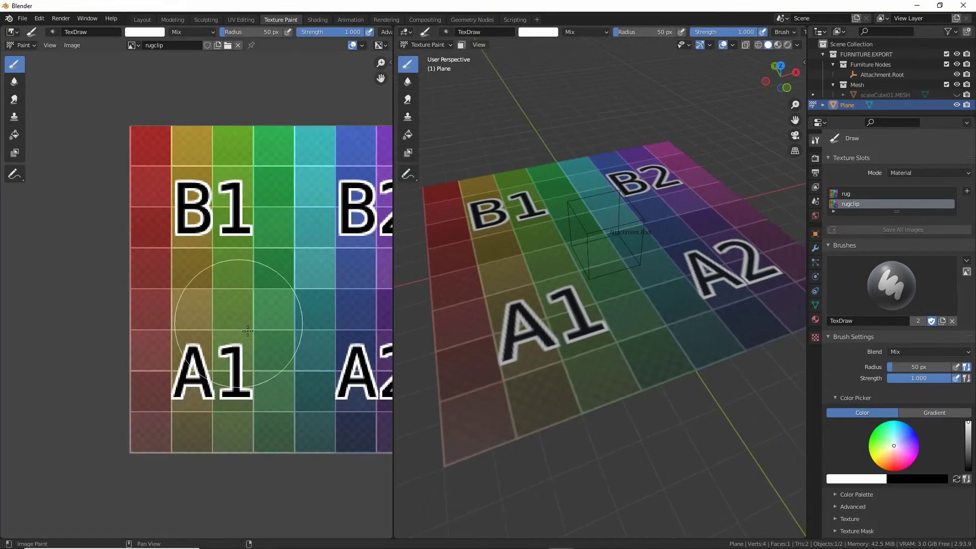
middle_click_drag(248, 331, 193, 325)
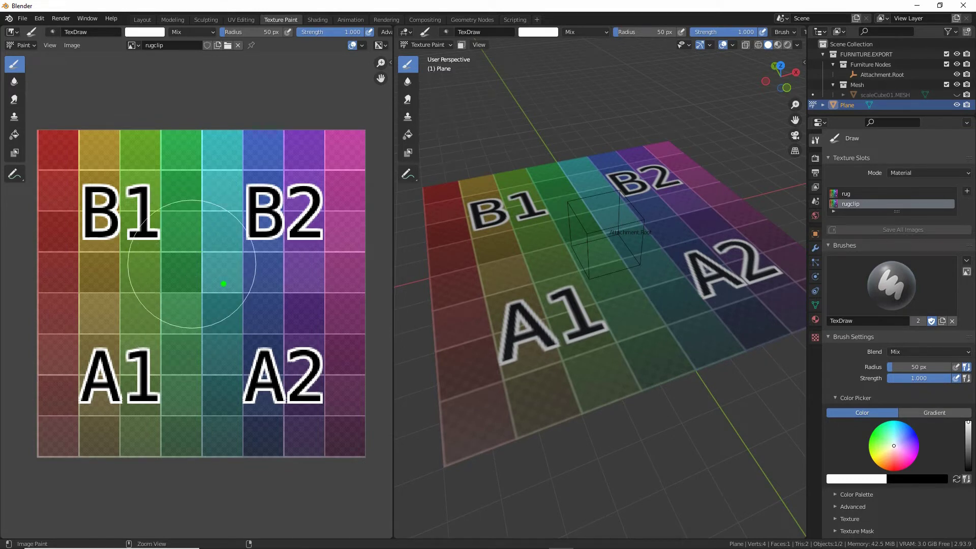
left_click_drag(170, 221, 187, 281)
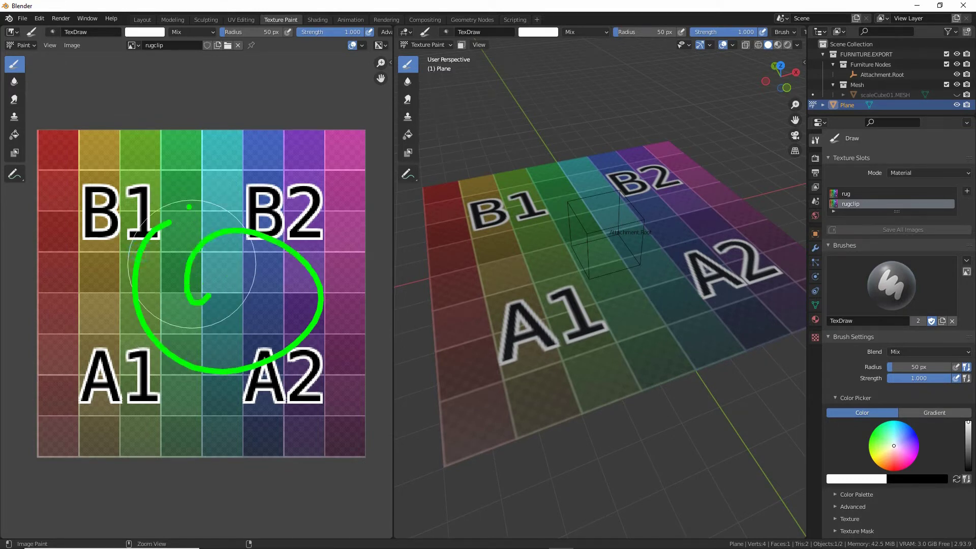
left_click_drag(136, 59, 208, 59)
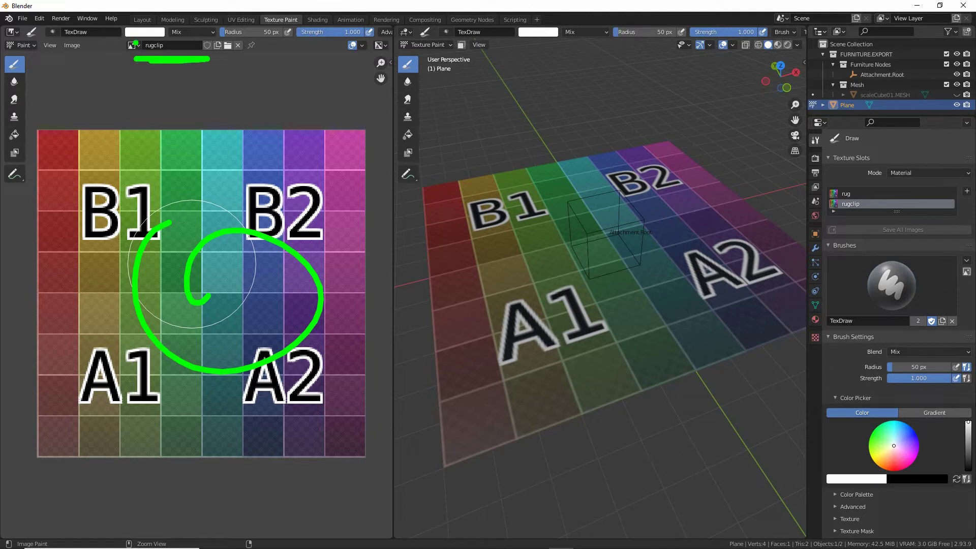
left_click_drag(136, 43, 120, 29)
key("Escape")
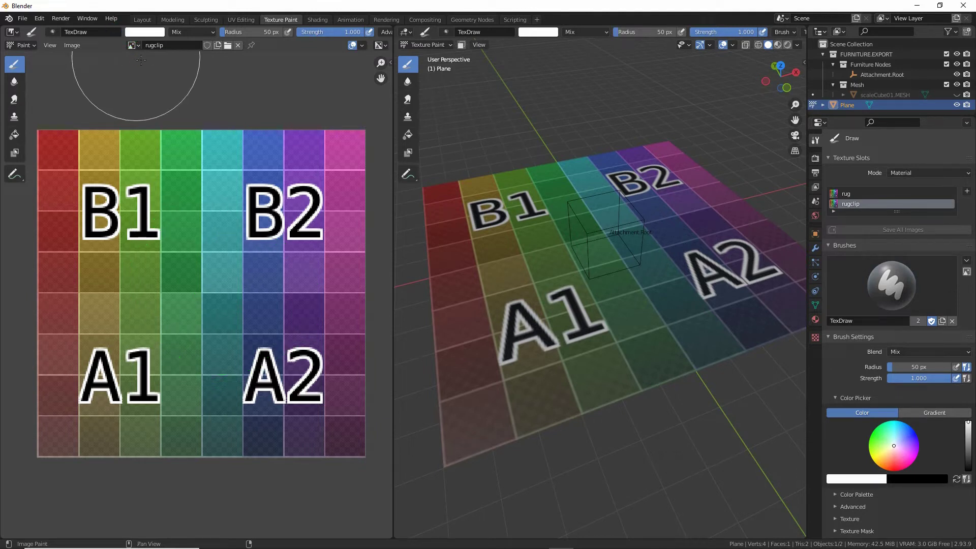
left_click(133, 45)
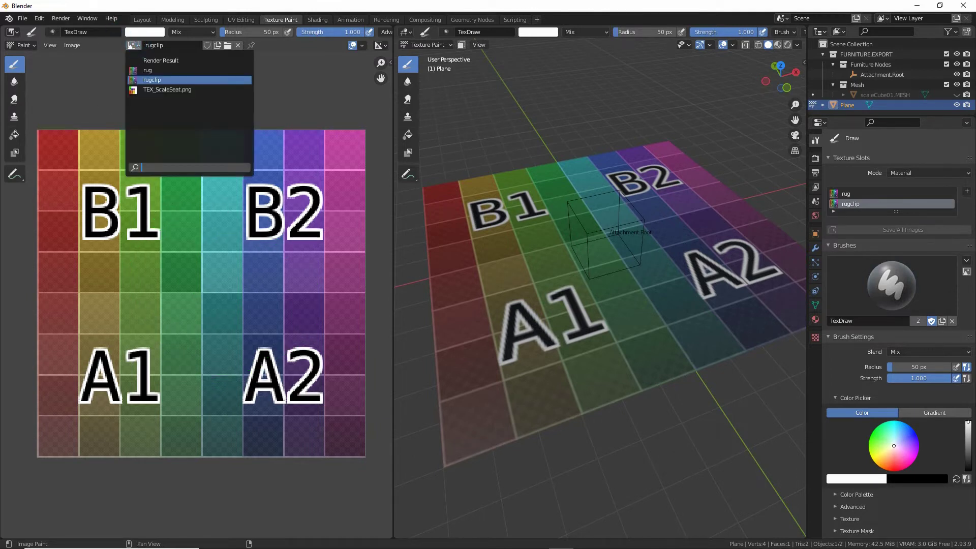
left_click(152, 79)
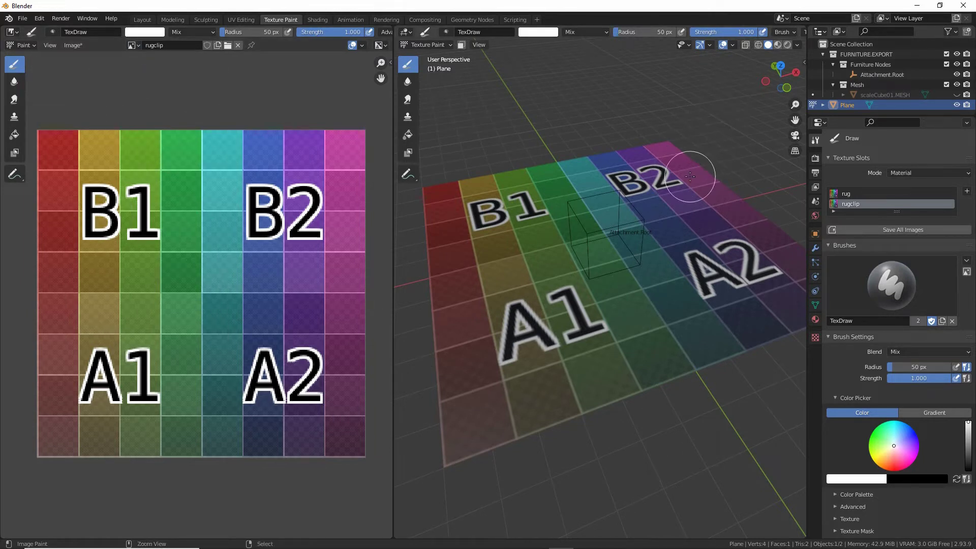
left_click_drag(780, 60, 780, 126)
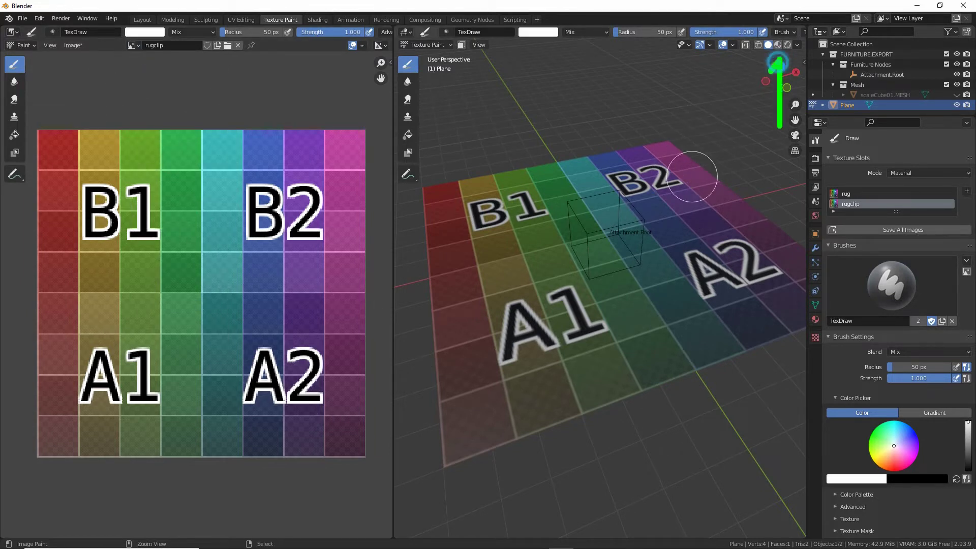
Set viewport shading to Material Preview, check the rug material, and return to brush settings.
left_click(778, 44)
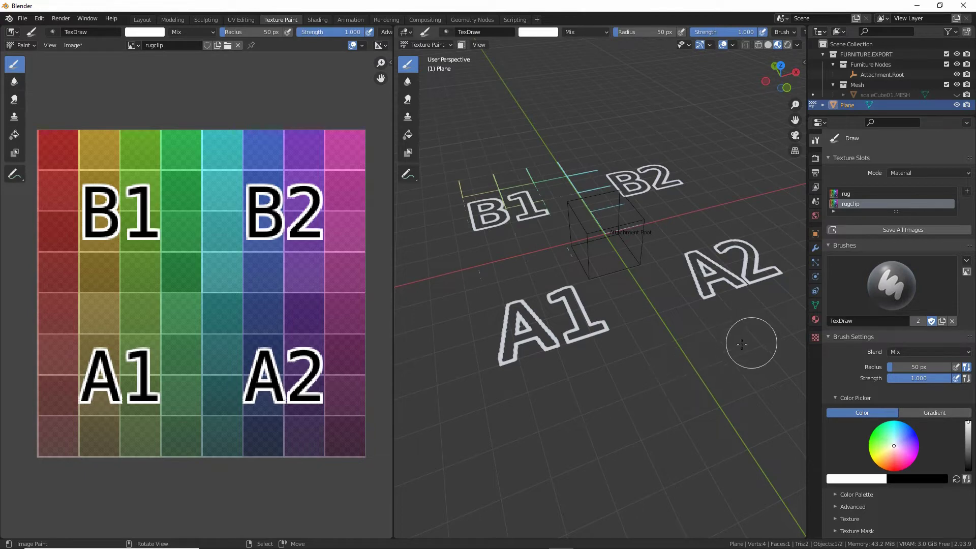
left_click(816, 320)
scroll(882, 382, "down", 8)
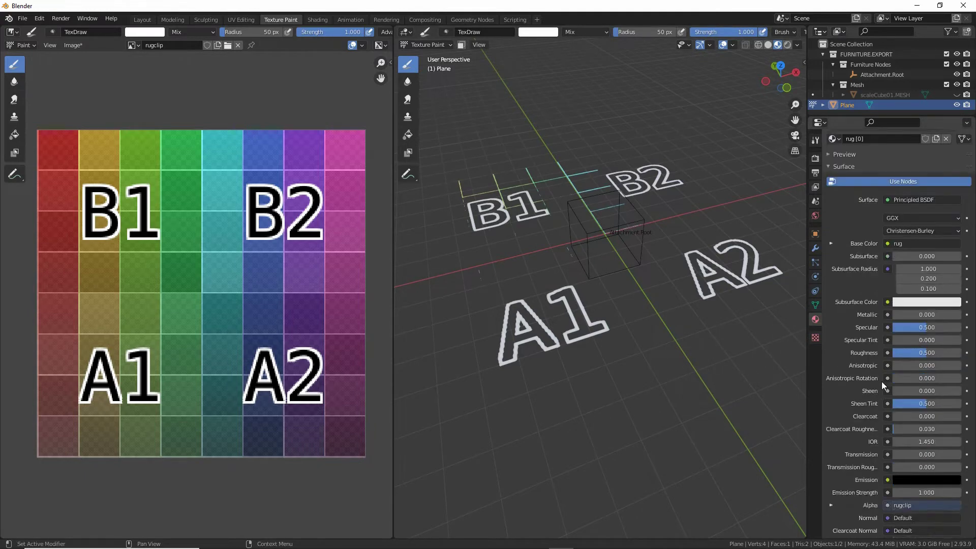
scroll(855, 478, "up", 10)
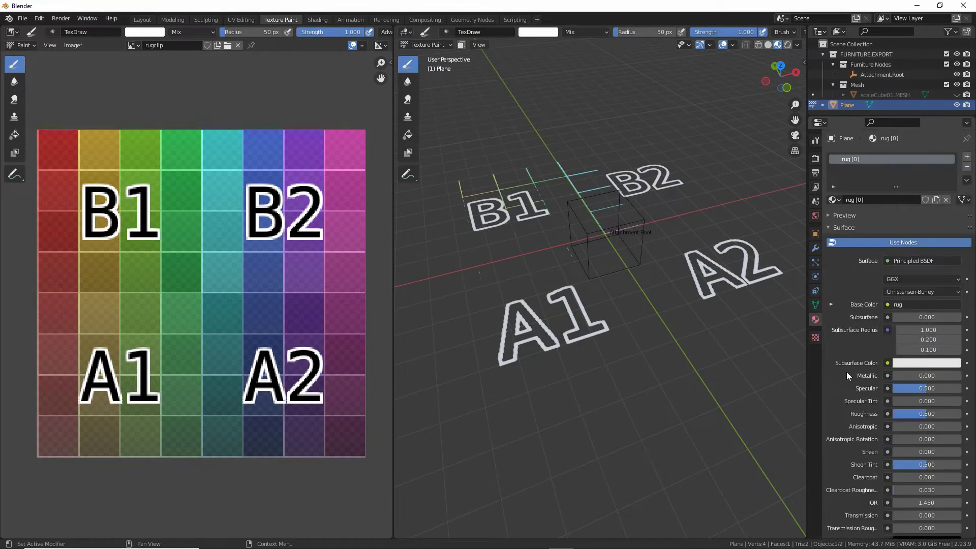
left_click(815, 141)
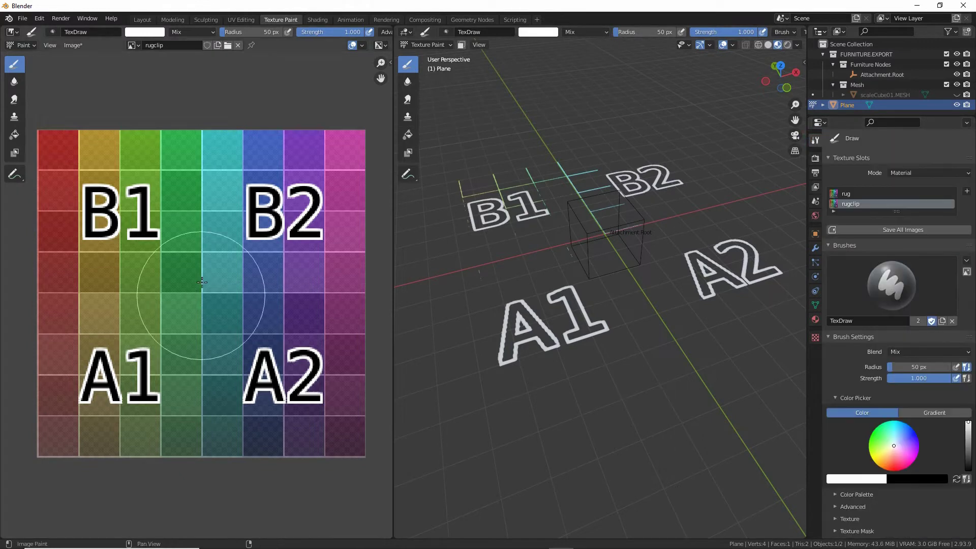
Paint a large white blob over the centre of rugclip, revealing an oval rug.
mouse_move(234, 255)
left_mouse_down()
mouse_move(260, 264)
mouse_move(135, 283)
mouse_move(230, 273)
mouse_move(167, 299)
mouse_move(142, 343)
mouse_move(258, 277)
mouse_move(179, 288)
left_mouse_up()
mouse_move(220, 259)
left_mouse_down()
mouse_move(157, 220)
mouse_move(144, 347)
mouse_move(266, 227)
mouse_move(122, 274)
mouse_move(287, 305)
mouse_move(159, 239)
mouse_move(165, 253)
left_mouse_up()
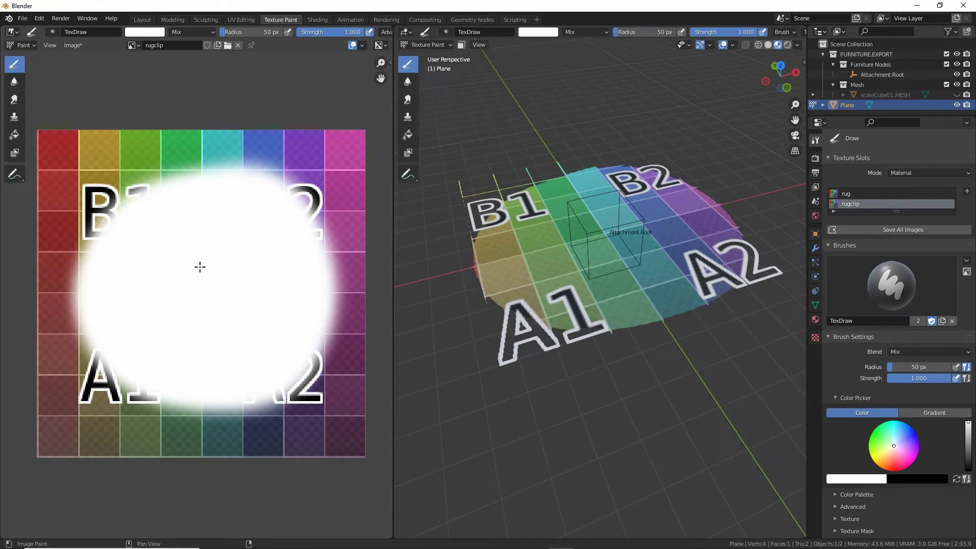
mouse_move(223, 210)
left_mouse_down()
mouse_move(87, 270)
mouse_move(148, 390)
mouse_move(279, 340)
mouse_move(250, 218)
mouse_move(120, 222)
mouse_move(290, 242)
mouse_move(285, 381)
mouse_move(161, 388)
left_mouse_up()
mouse_move(105, 259)
left_mouse_down()
mouse_move(218, 196)
mouse_move(311, 283)
mouse_move(255, 391)
mouse_move(196, 293)
left_mouse_up()
middle_click_drag(593, 351, 621, 335)
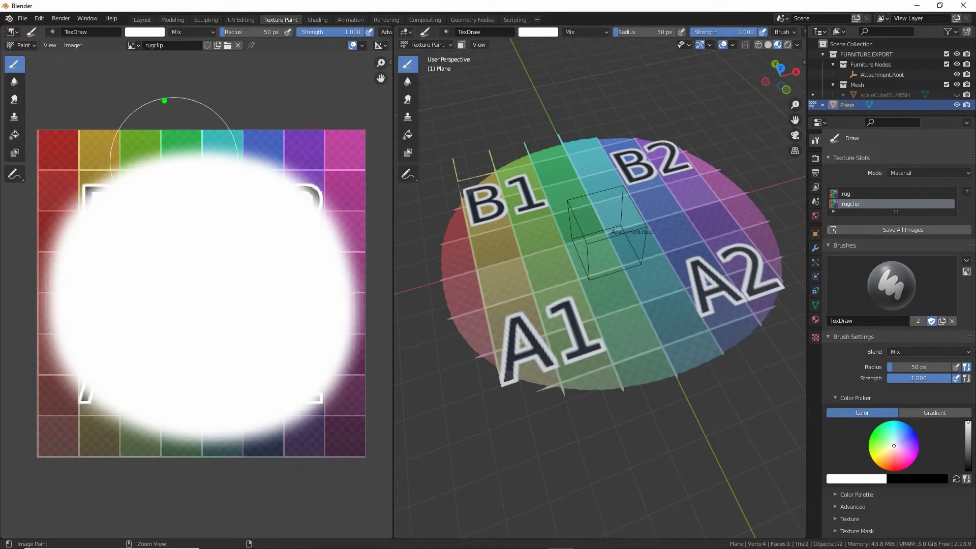
left_click_drag(116, 48, 182, 49)
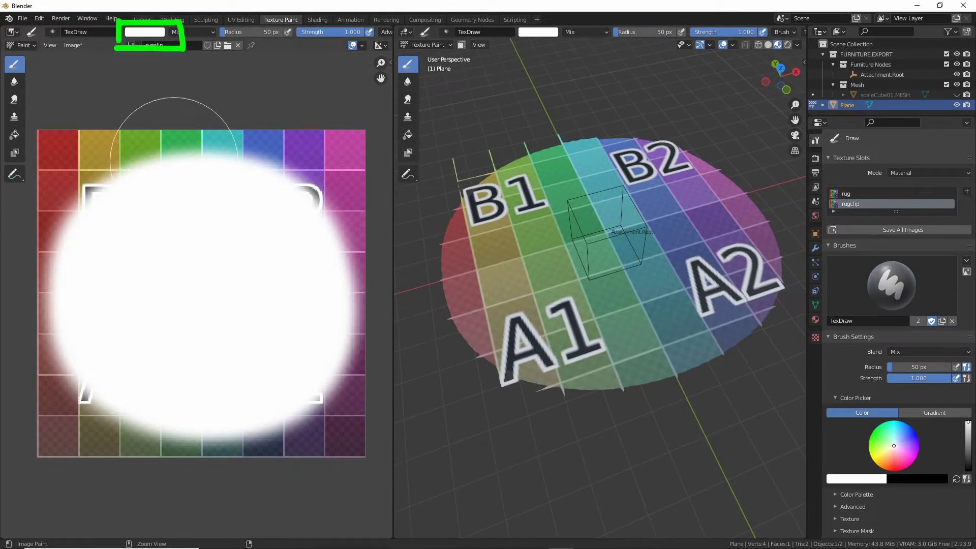
Set the brush colour to black (Value 0) and paint over rugclip's edges and corners.
key("Escape")
left_click(145, 32)
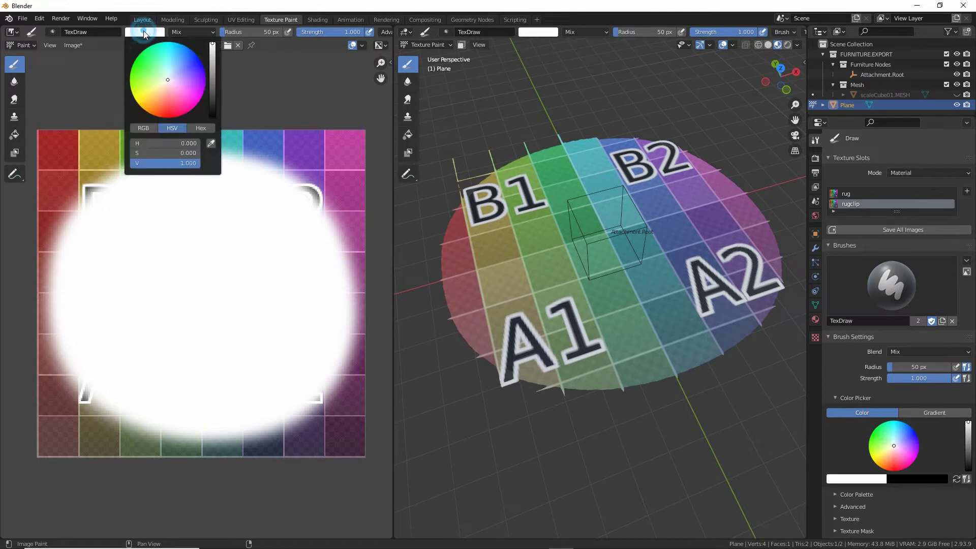
left_click_drag(211, 44, 212, 115)
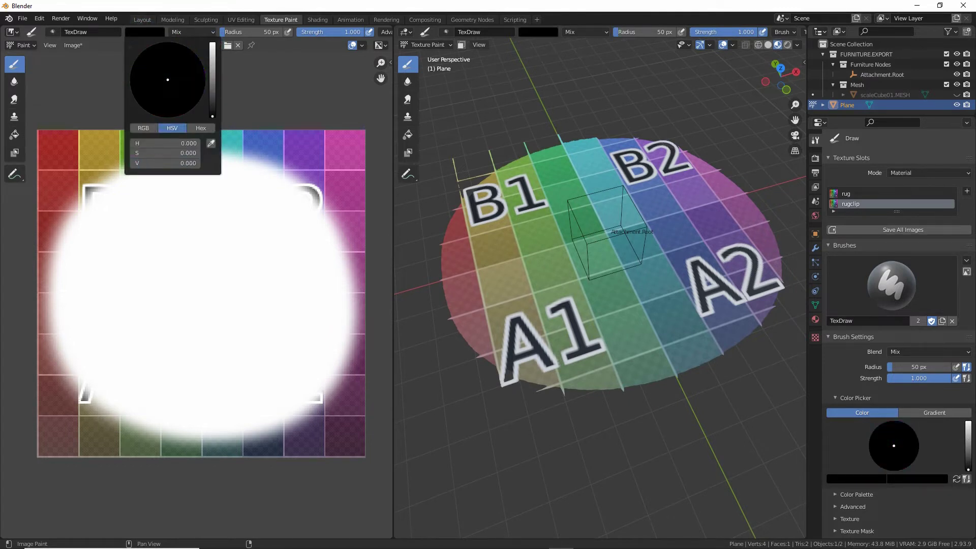
mouse_move(349, 120)
left_mouse_down()
mouse_move(315, 131)
mouse_move(271, 118)
mouse_move(87, 107)
mouse_move(22, 218)
mouse_move(20, 325)
mouse_move(64, 413)
mouse_move(170, 447)
mouse_move(315, 447)
mouse_move(358, 356)
mouse_move(357, 206)
mouse_move(281, 96)
mouse_move(136, 127)
mouse_move(37, 181)
mouse_move(120, 139)
mouse_move(26, 288)
mouse_move(48, 461)
mouse_move(346, 464)
mouse_move(257, 479)
mouse_move(344, 392)
mouse_move(335, 423)
mouse_move(341, 414)
mouse_move(356, 192)
mouse_move(258, 98)
mouse_move(69, 171)
mouse_move(33, 344)
mouse_move(148, 443)
mouse_move(322, 419)
mouse_move(373, 275)
mouse_move(268, 120)
mouse_move(33, 174)
mouse_move(33, 414)
mouse_move(341, 434)
left_mouse_up()
middle_click_drag(582, 330, 596, 317)
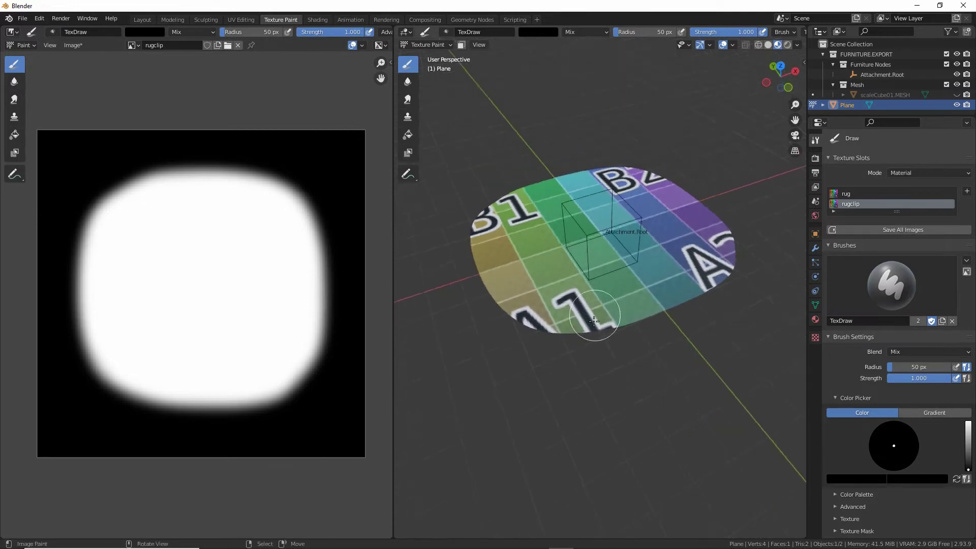
scroll(594, 374, "up", 2)
scroll(550, 376, "up", 2)
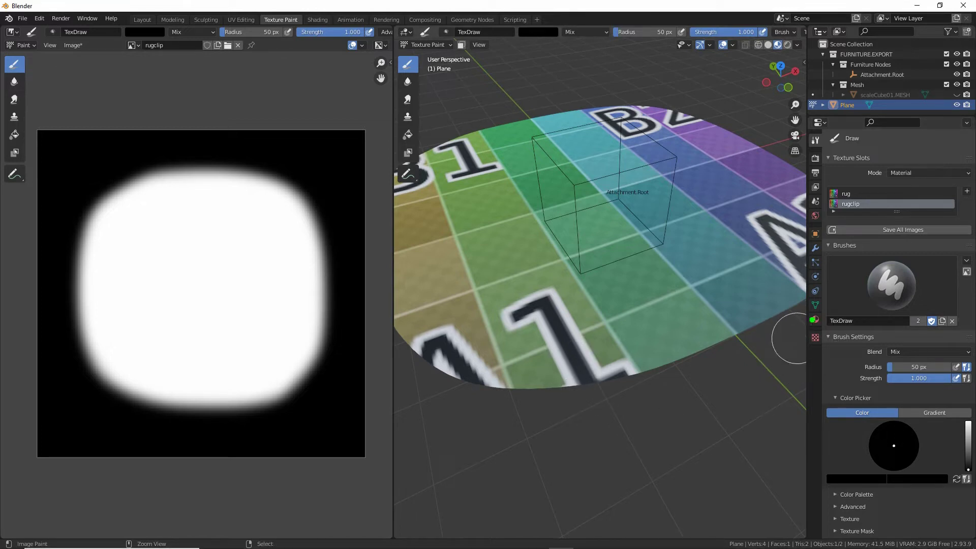
left_click_drag(808, 307, 825, 343)
left_click_drag(300, 182, 319, 249)
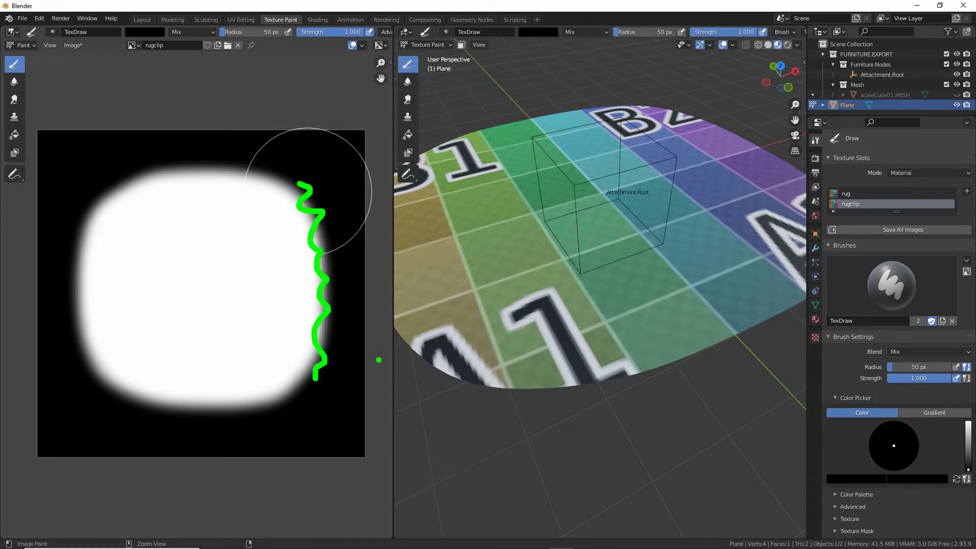
mouse_move(337, 370)
left_mouse_down()
mouse_move(414, 373)
mouse_move(430, 394)
left_mouse_up()
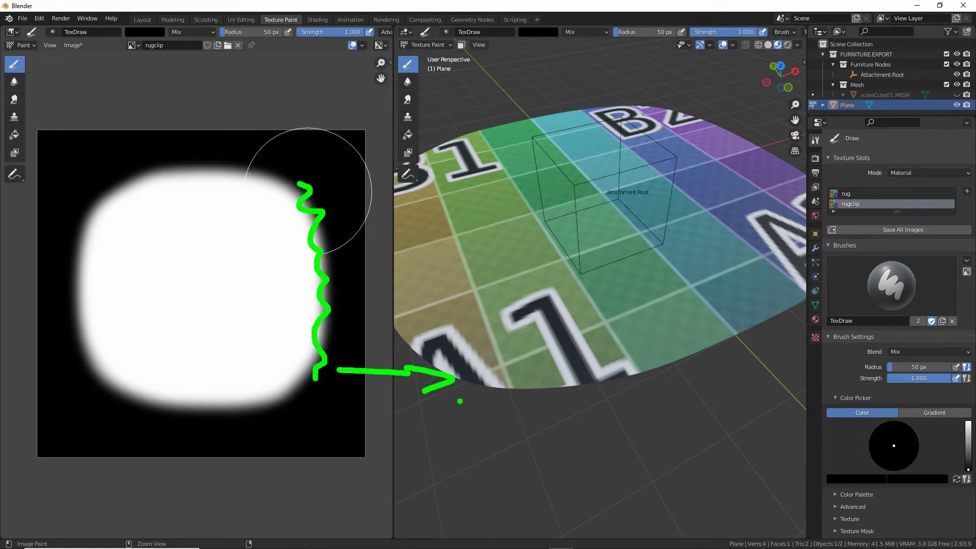
key("Escape")
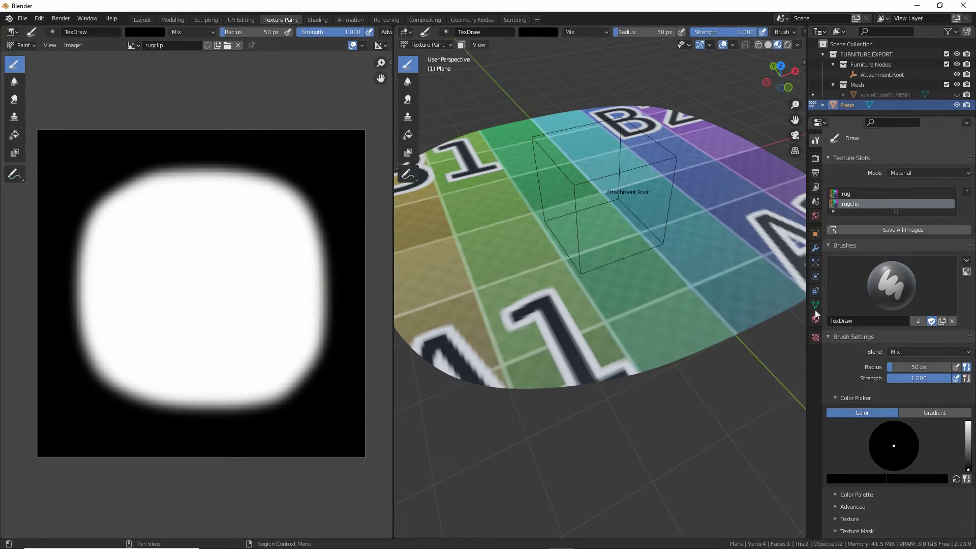
left_click_drag(811, 306, 819, 339)
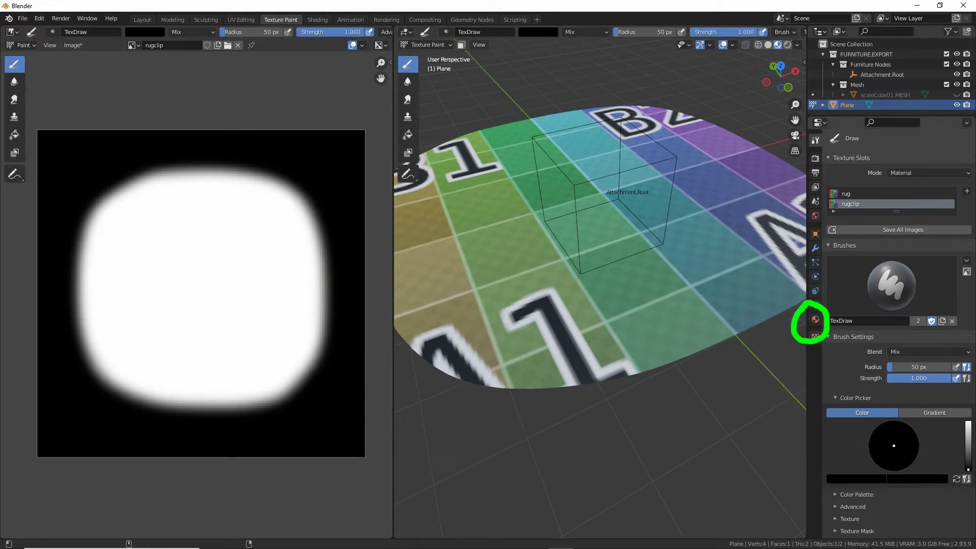
key("Escape")
left_click(815, 319)
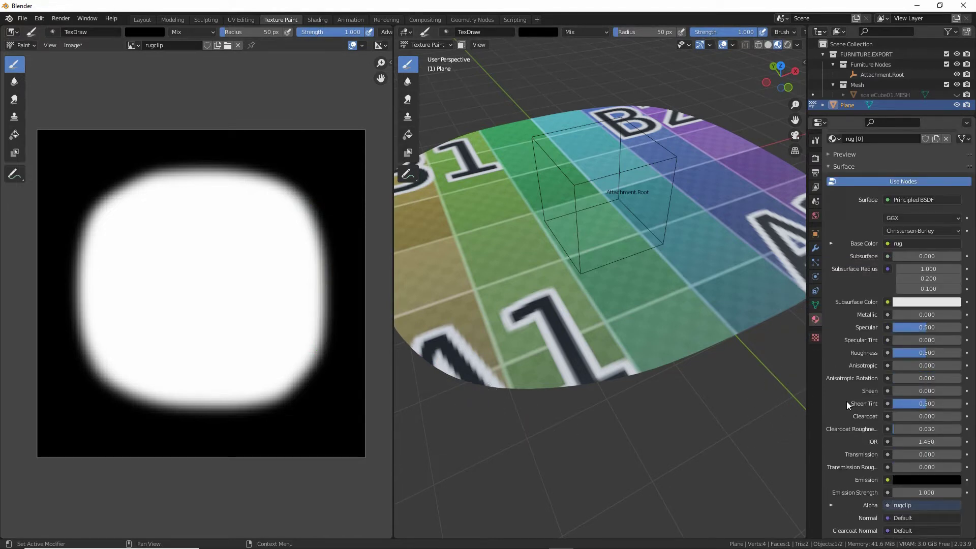
scroll(848, 405, "down", 7)
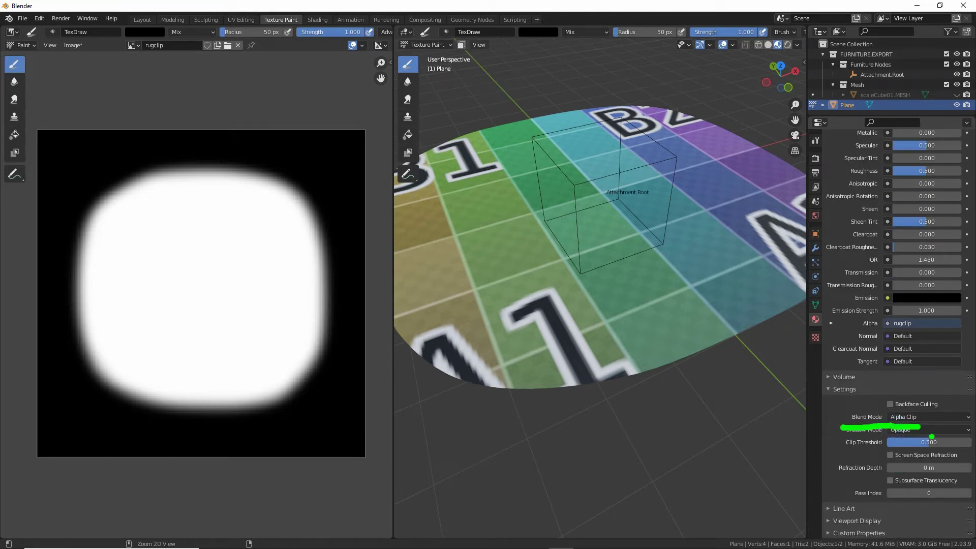
left_click(915, 417)
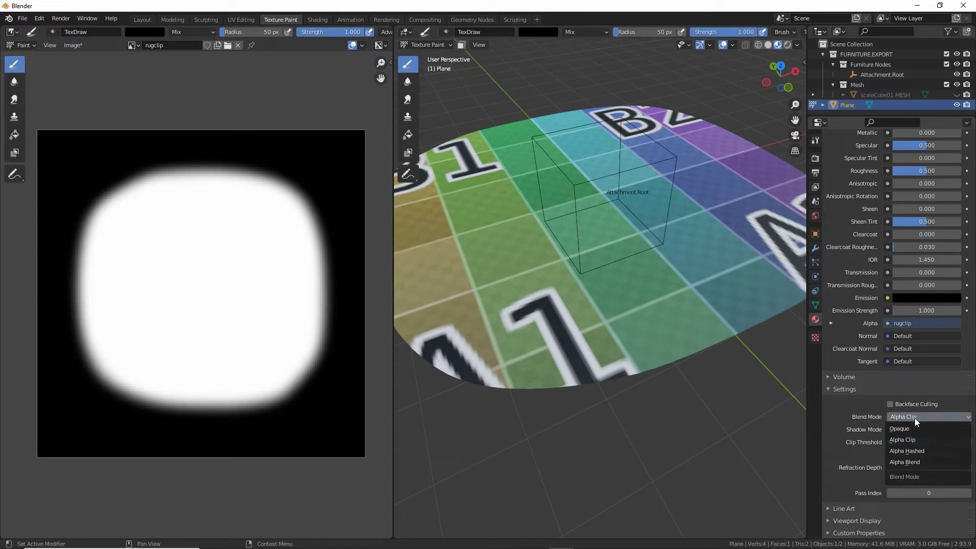
left_click(913, 462)
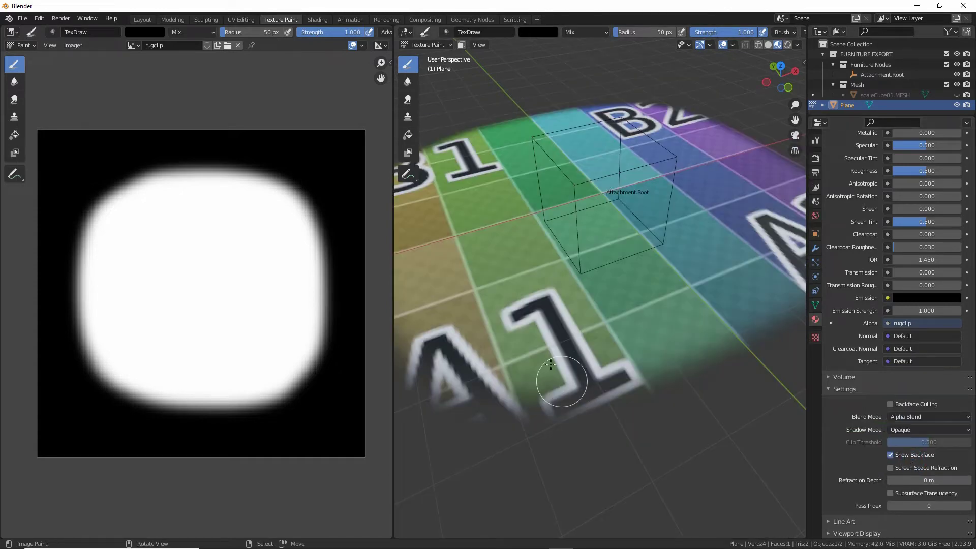
middle_click_drag(556, 370, 835, 415)
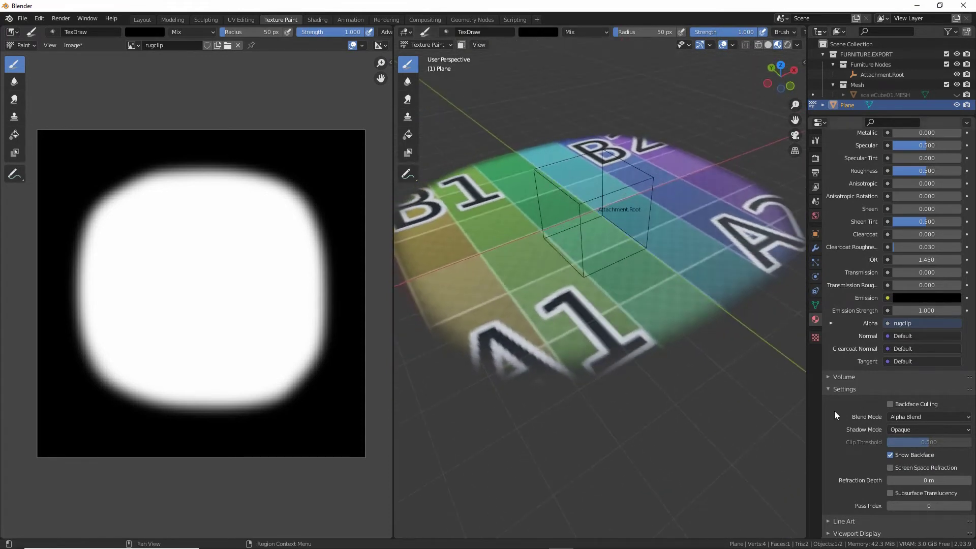
left_click(924, 419)
left_click(915, 439)
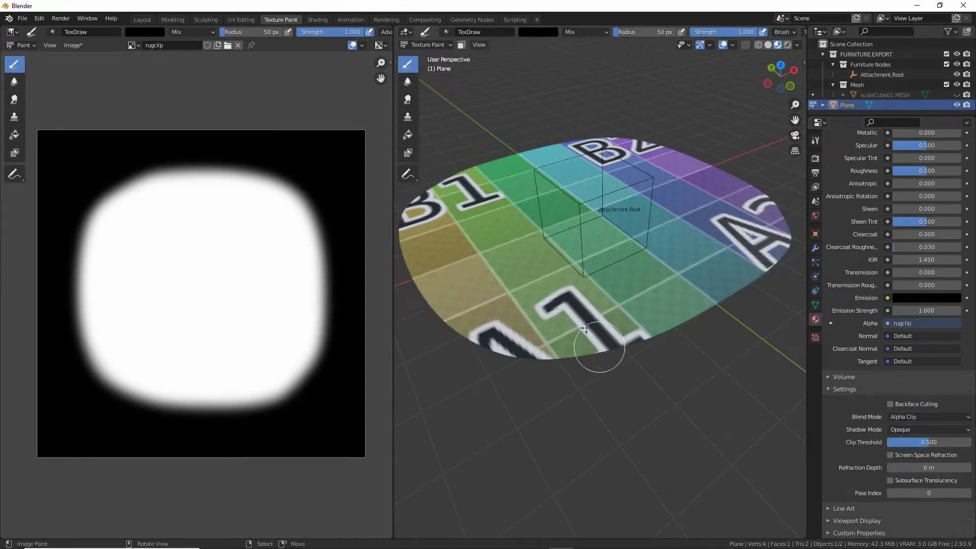
left_click(910, 417)
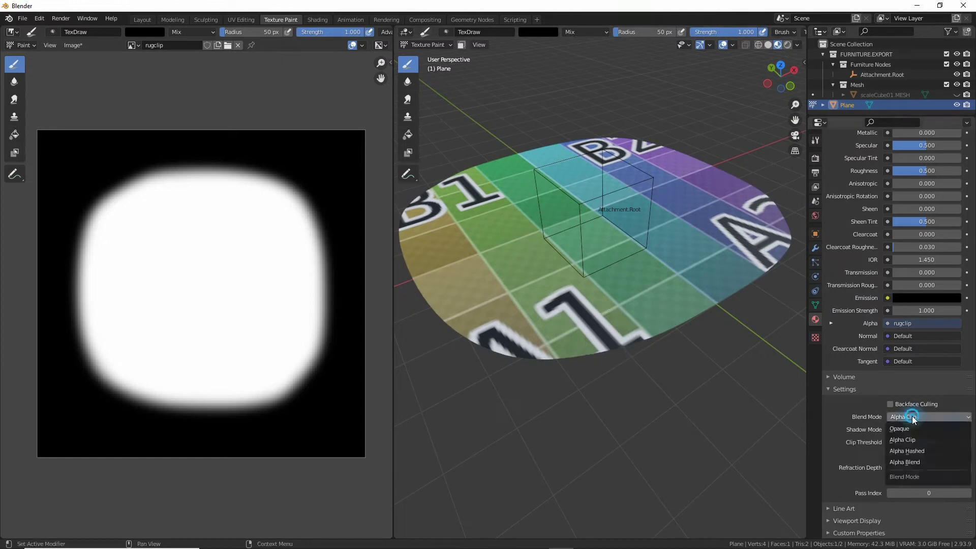
left_click(911, 463)
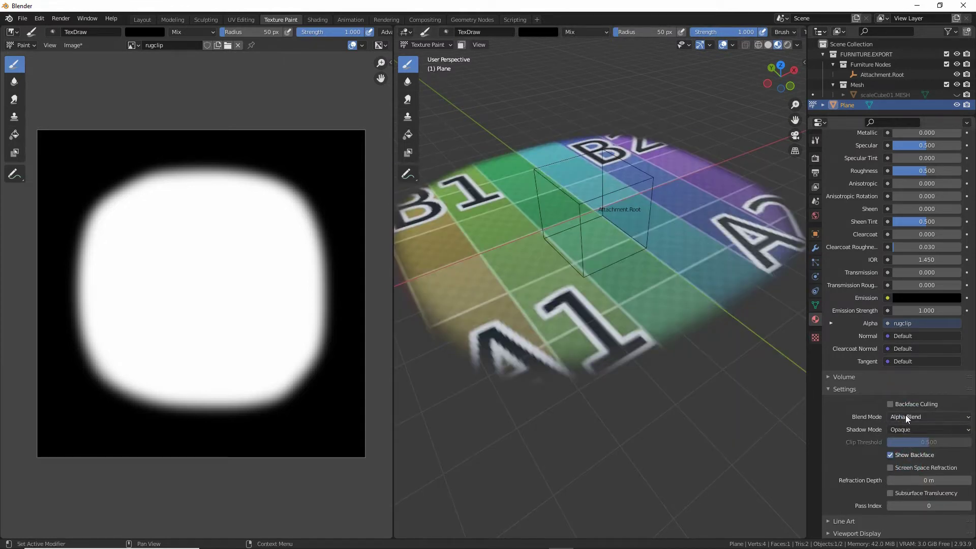
left_click(908, 418)
left_click(902, 440)
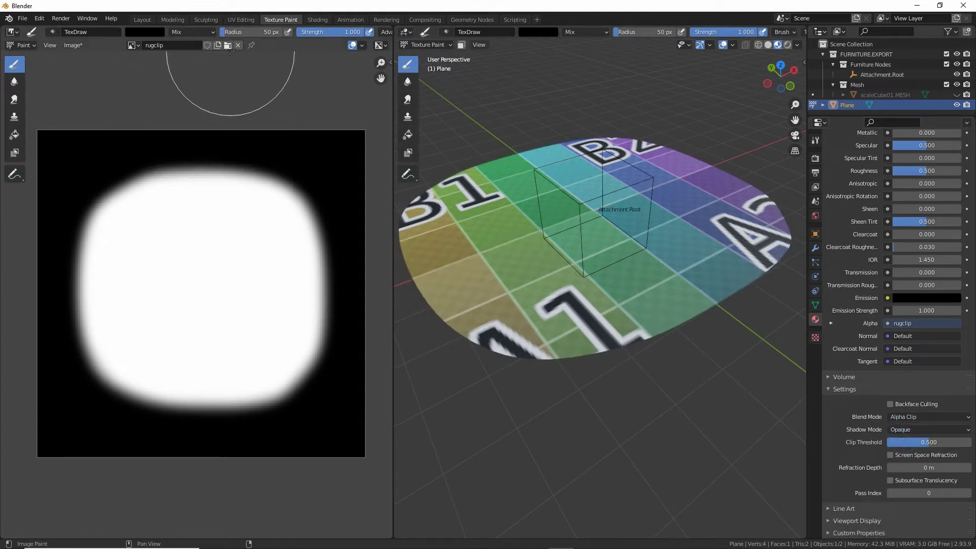
Set brush radius to 18 px, dab a black notch atop the mask, then paint white over it.
left_click_drag(238, 37, 232, 37)
left_click(207, 173)
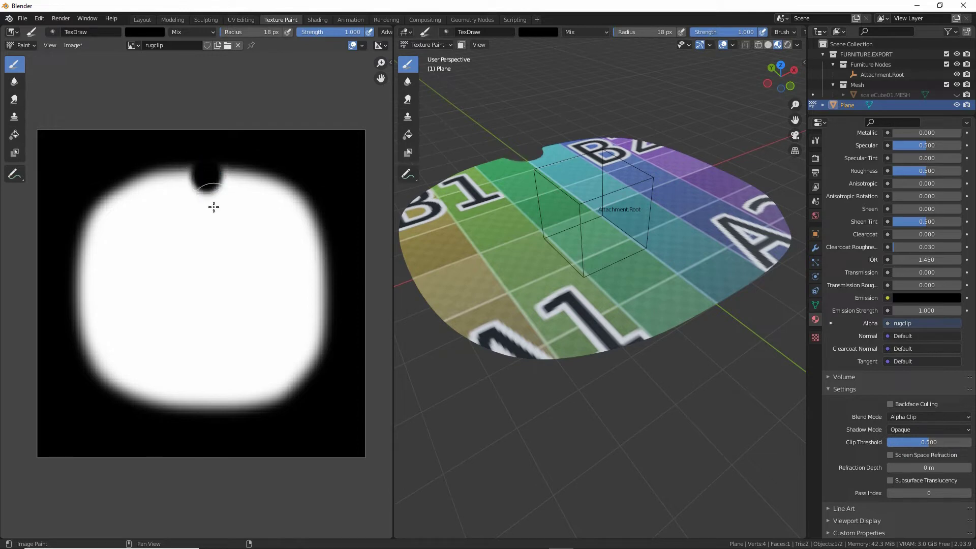
middle_click_drag(562, 218, 565, 248)
middle_click_drag(565, 179, 585, 248, "shift")
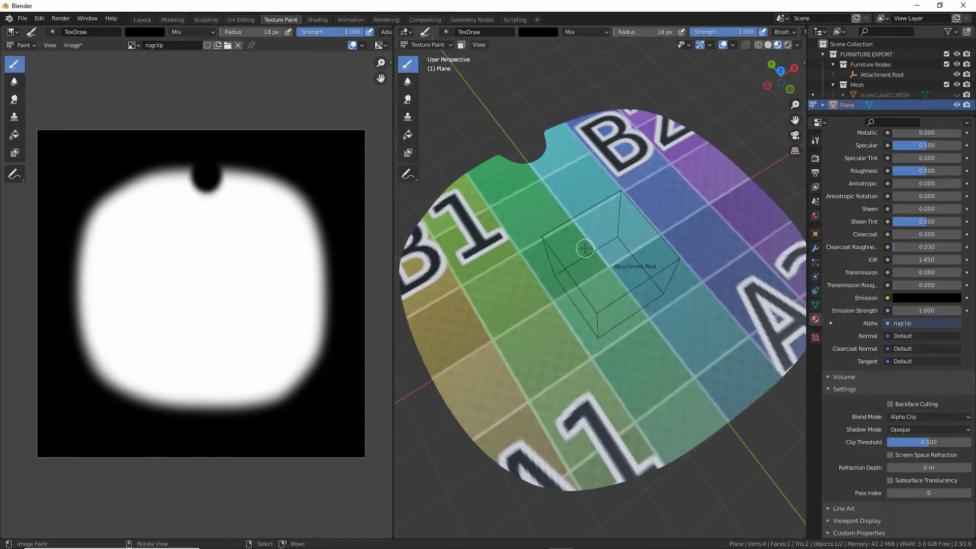
left_click(147, 32)
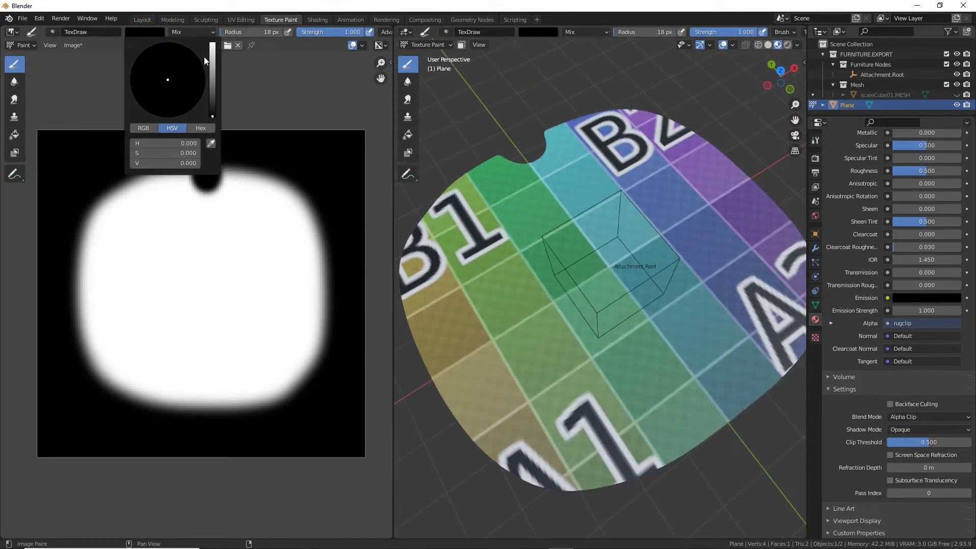
left_click(212, 45)
mouse_move(206, 153)
left_mouse_down()
mouse_move(200, 182)
mouse_move(206, 167)
left_mouse_up()
Paint white bumps along the mask's top-right and bottom edges for a scalloped outline.
mouse_move(226, 202)
left_mouse_down()
mouse_move(263, 191)
mouse_move(334, 265)
mouse_move(312, 371)
mouse_move(270, 400)
mouse_move(100, 397)
mouse_move(106, 331)
mouse_move(87, 227)
mouse_move(103, 240)
mouse_move(116, 187)
mouse_move(131, 176)
mouse_move(178, 180)
mouse_move(254, 161)
mouse_move(293, 192)
mouse_move(322, 277)
mouse_move(322, 323)
mouse_move(279, 369)
mouse_move(248, 350)
left_mouse_up()
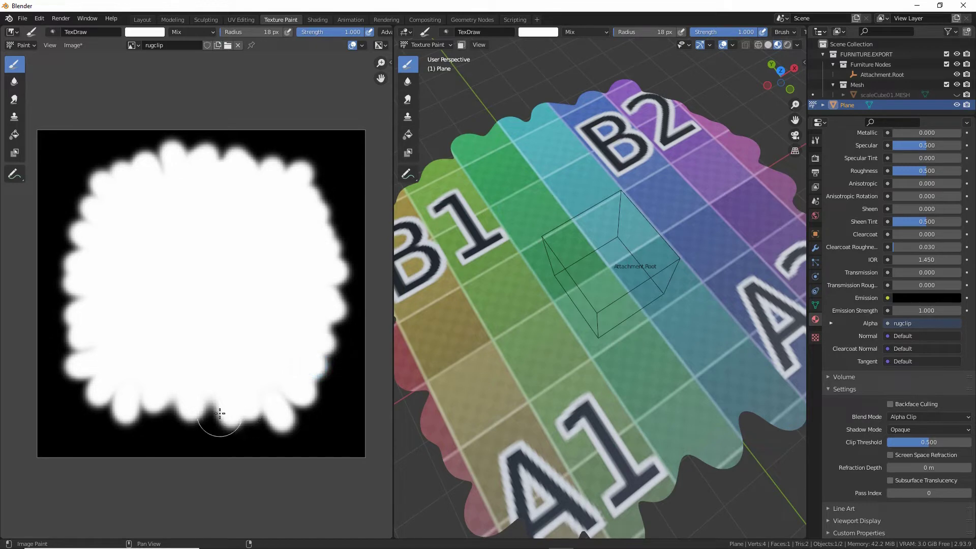
mouse_move(220, 413)
left_mouse_down()
mouse_move(153, 407)
mouse_move(184, 418)
mouse_move(192, 385)
left_mouse_up()
scroll(683, 290, "down", 2)
mouse_move(623, 325)
middle_mouse_down()
mouse_move(585, 304)
mouse_move(585, 269)
mouse_move(592, 326)
middle_mouse_up()
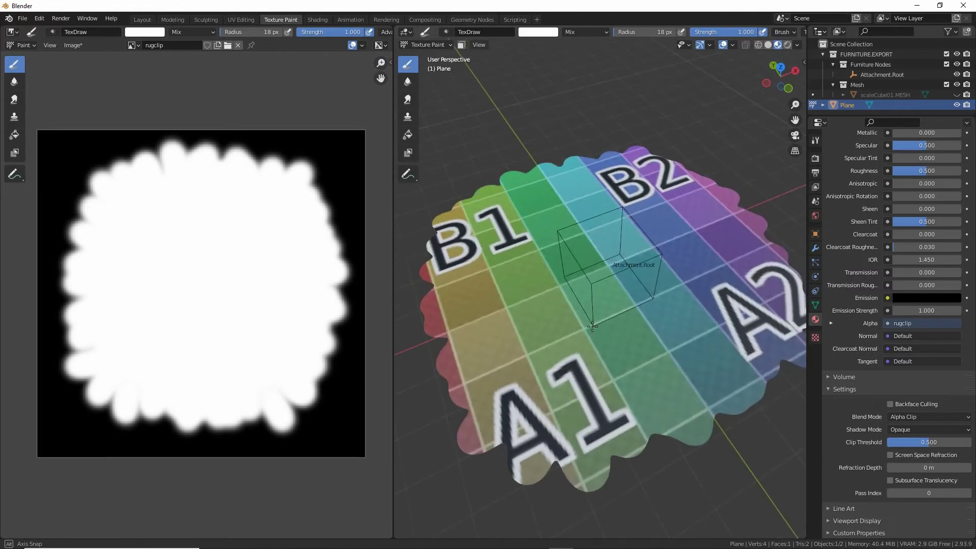
middle_click_drag(630, 298, 633, 282)
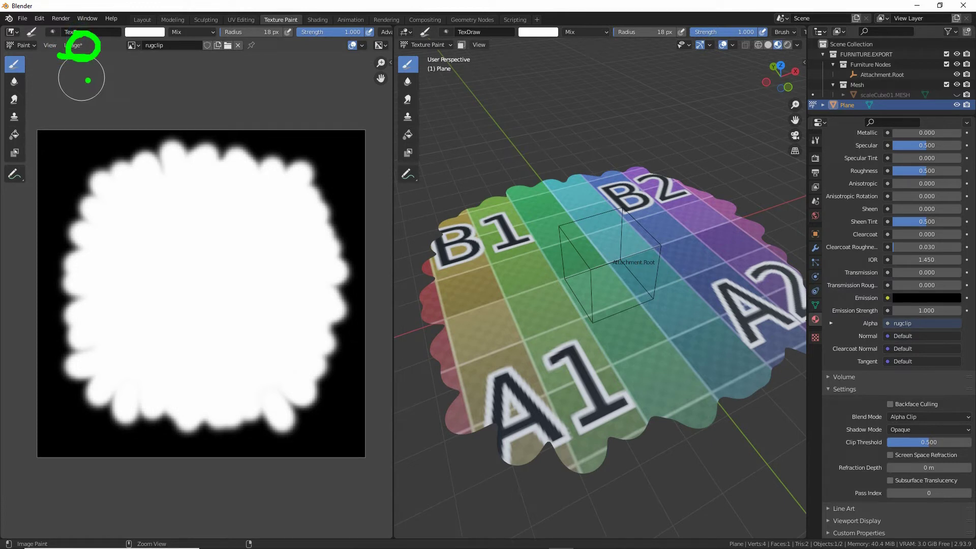
Start saving the rugclip mask via Image > Save As, proposing rugclip.png.
key("Escape")
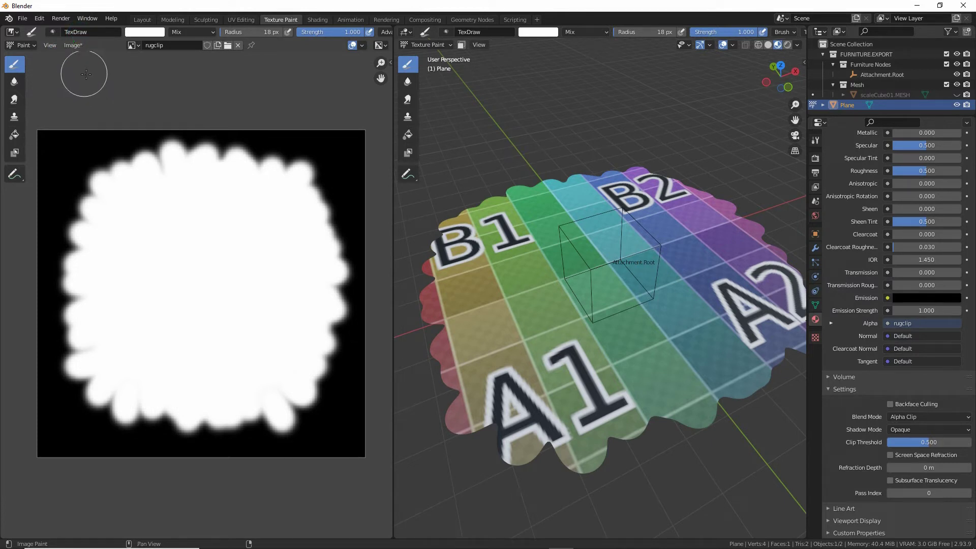
left_click(72, 46)
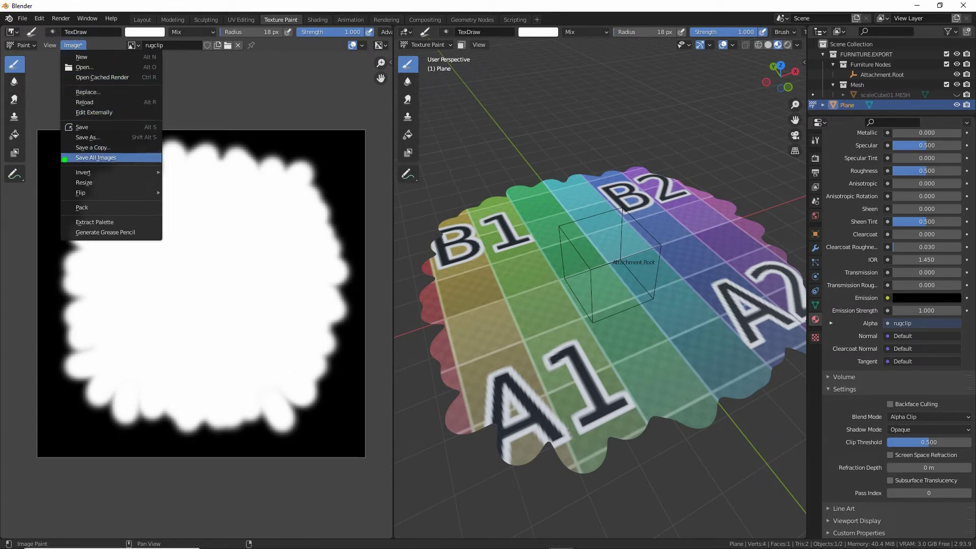
left_click_drag(61, 151, 68, 151)
left_click_drag(59, 137, 64, 136)
left_click(84, 136)
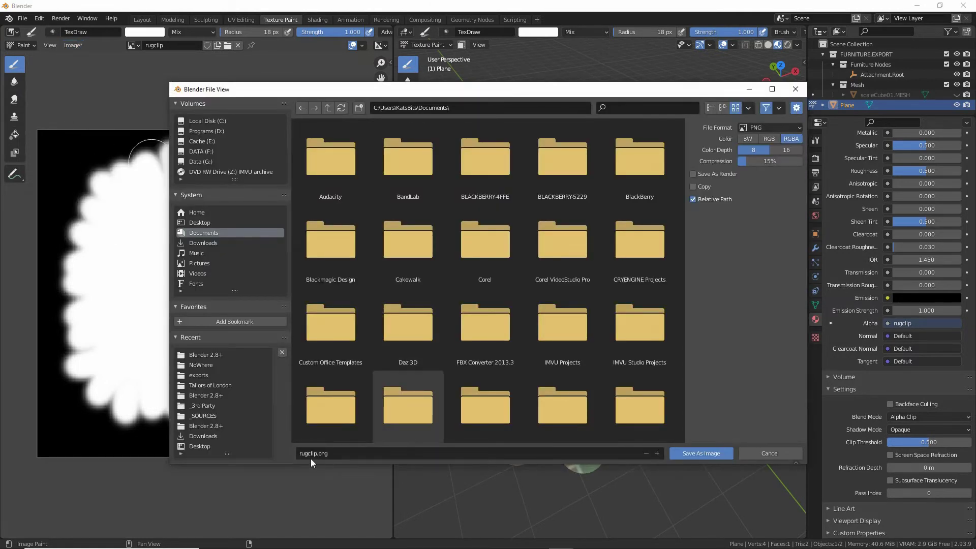
Switch the format from TIFF to Targa Raw and save the mask as rugclip.tga in Blender 2.8+.
left_click_drag(301, 464, 338, 463)
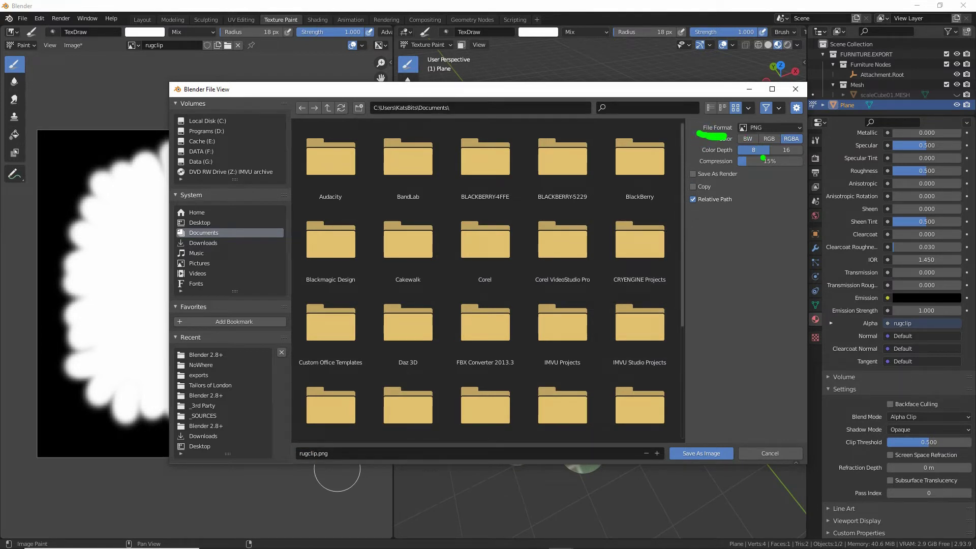
left_click(770, 128)
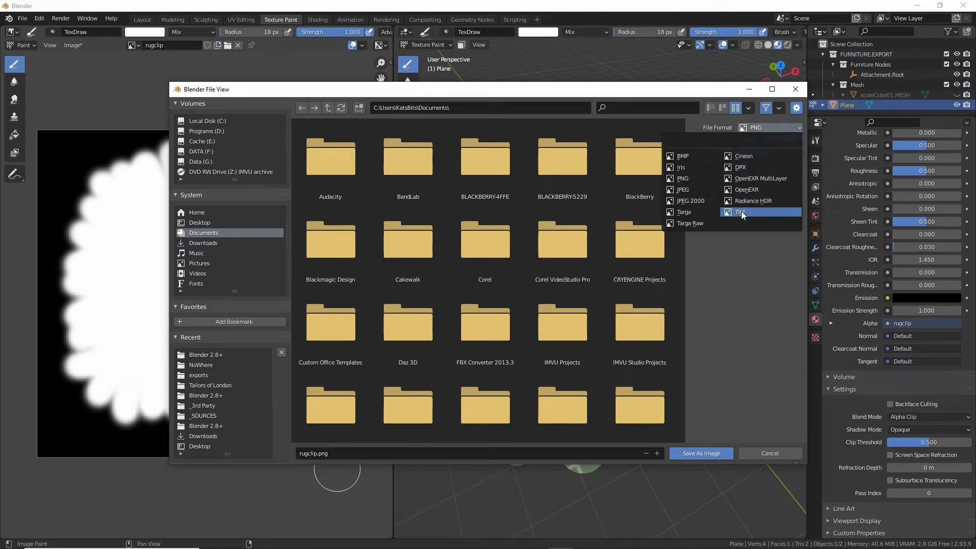
left_click(742, 213)
left_click(769, 127)
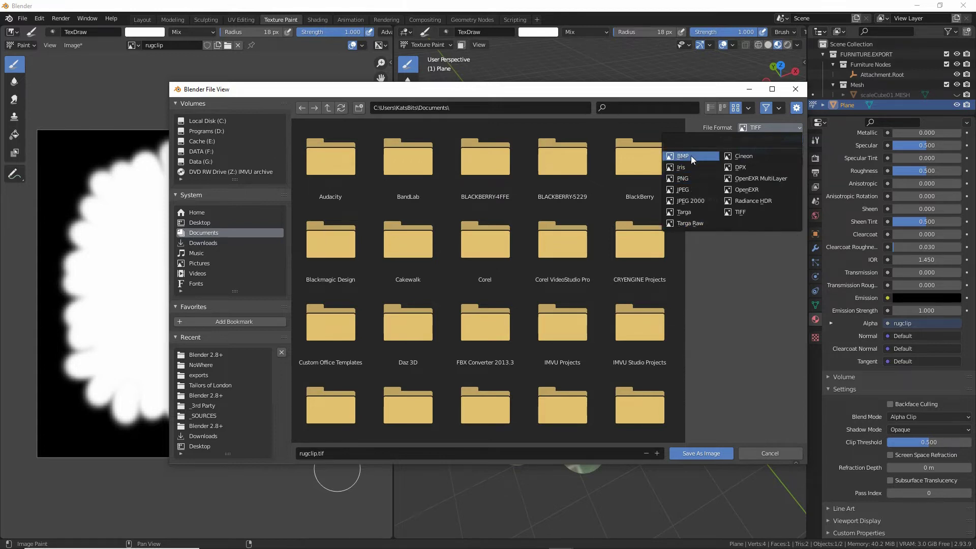
left_click(698, 224)
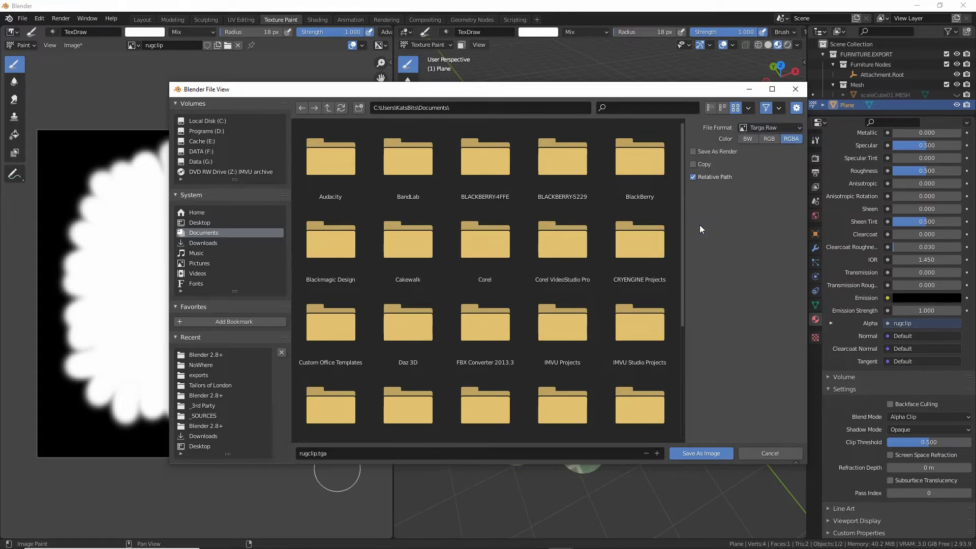
left_click(211, 354)
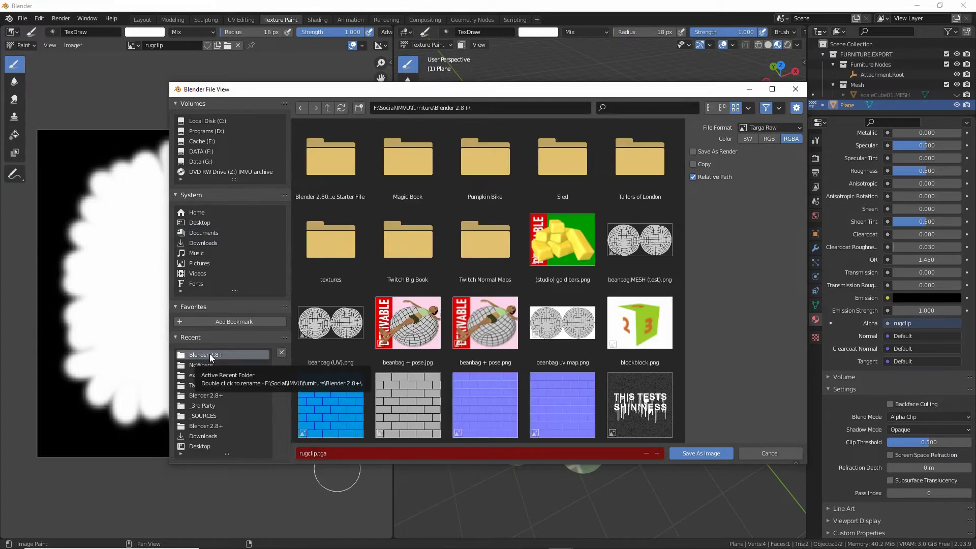
left_click(347, 452)
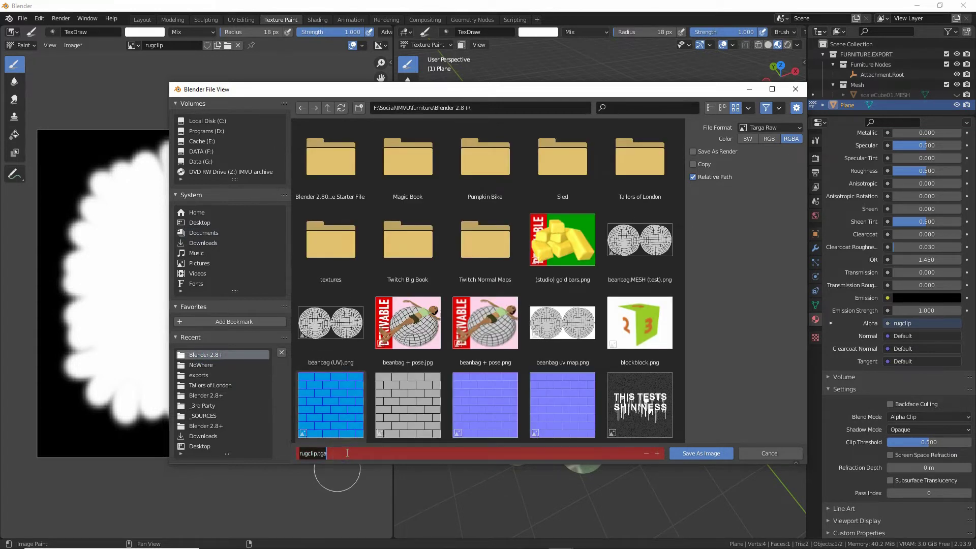
left_click(282, 451)
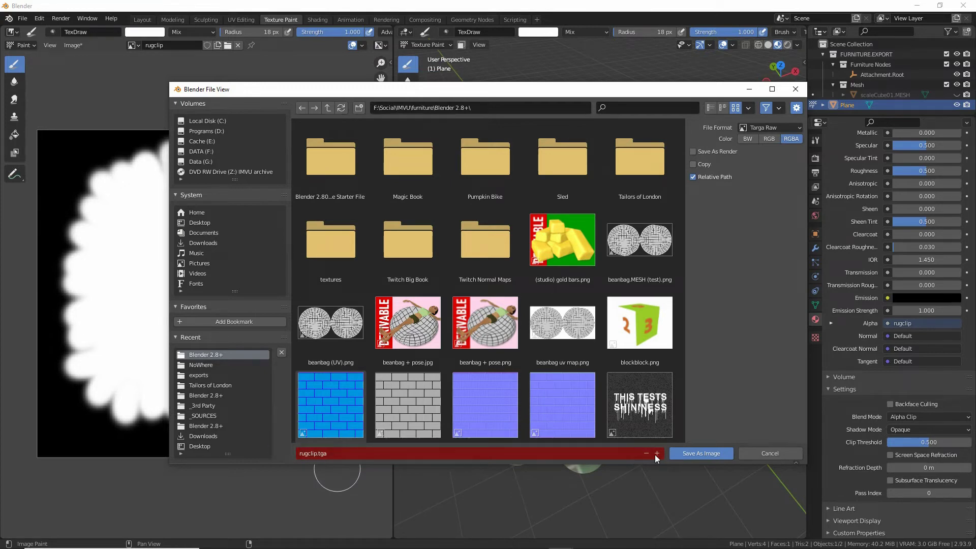
left_click(707, 453)
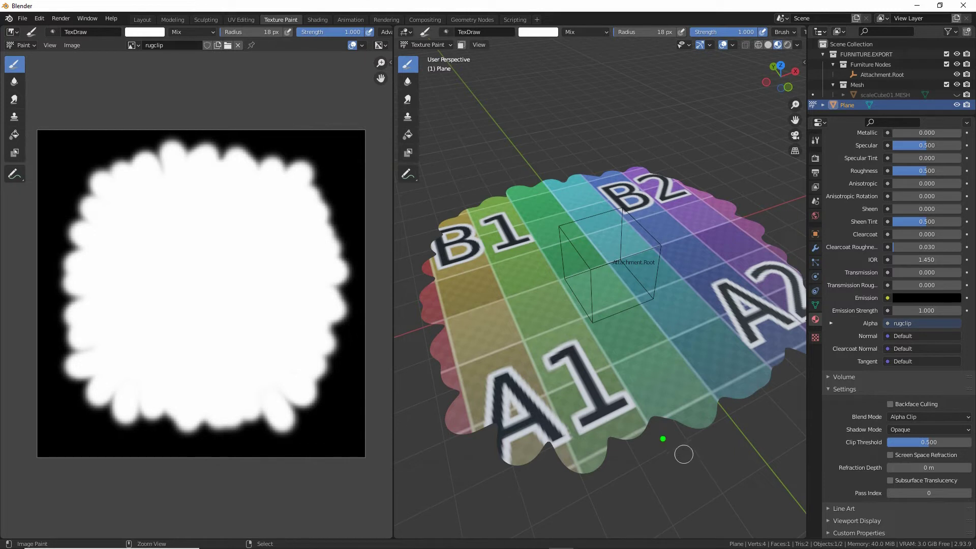
Display the rug colour-grid image in the image editor.
mouse_move(124, 55)
left_mouse_down()
mouse_move(146, 41)
mouse_move(119, 58)
left_mouse_up()
left_click(133, 45)
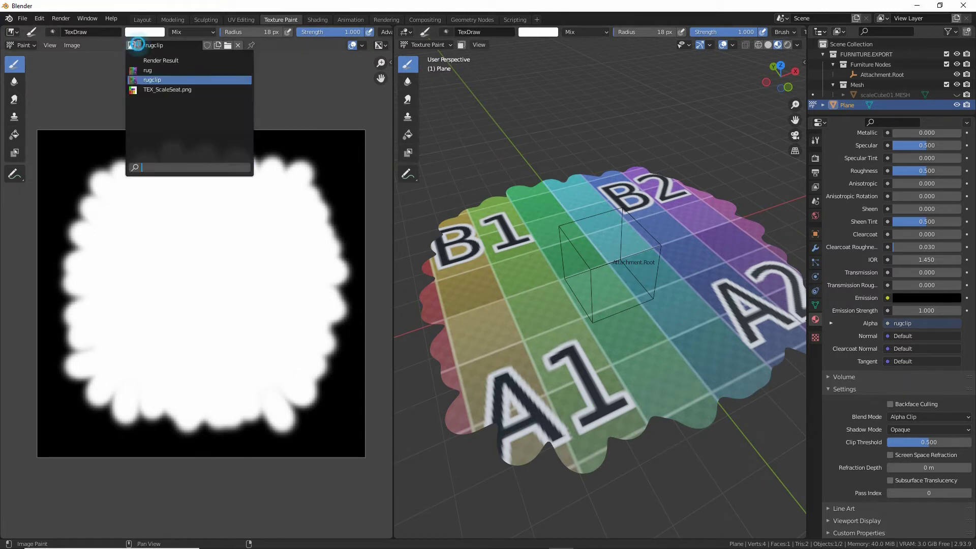
left_click(147, 70)
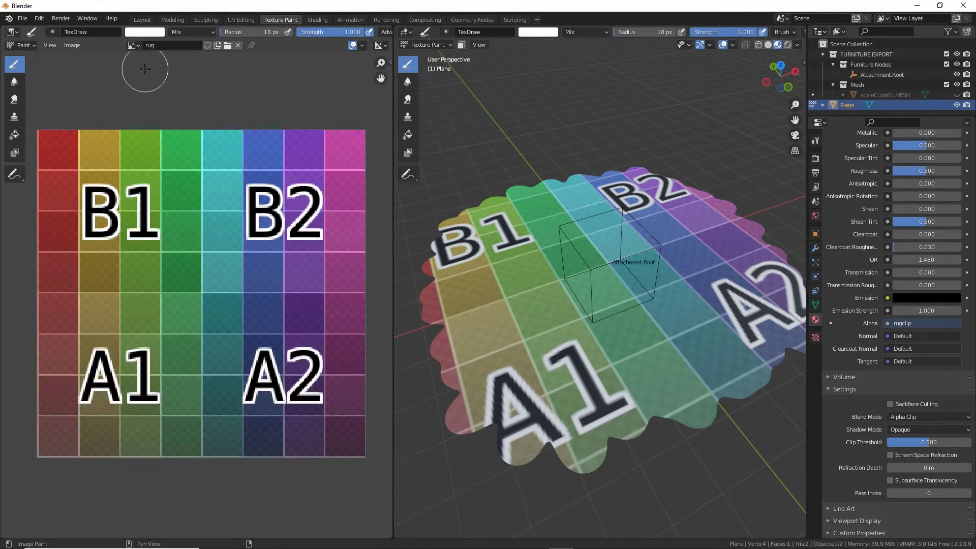
Save the rug texture as rug.tga in Targa Raw format instead of PNG.
left_click(72, 45)
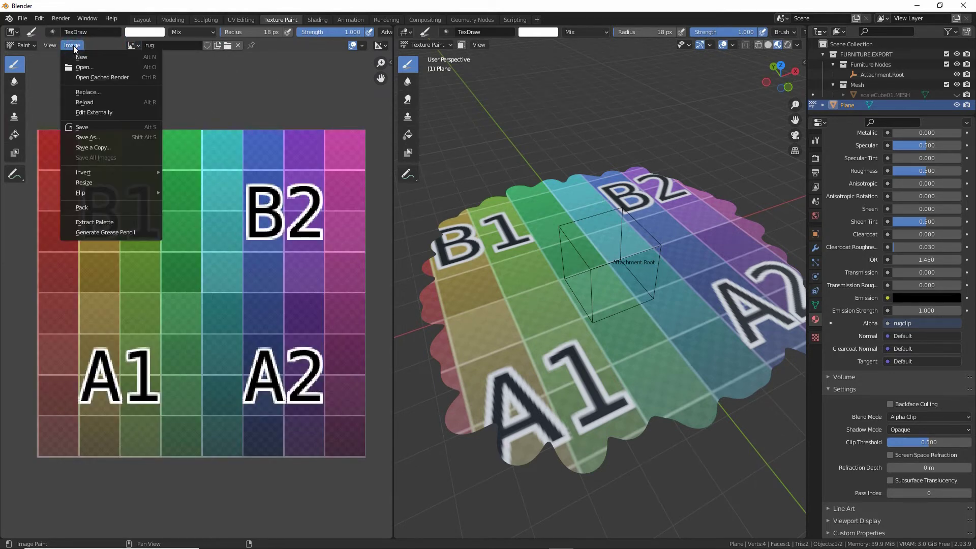
left_click(93, 136)
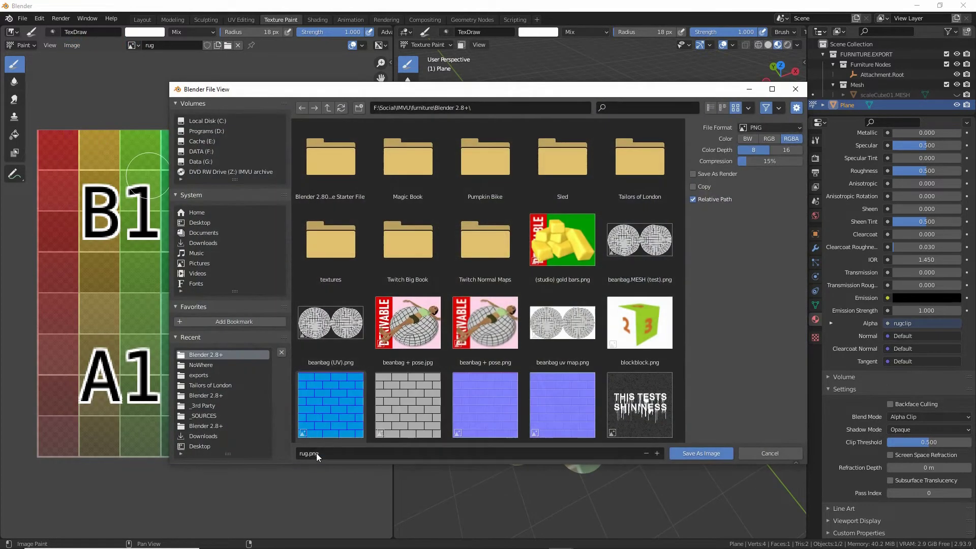
mouse_move(292, 438)
left_mouse_down()
mouse_move(313, 480)
mouse_move(300, 440)
left_mouse_up()
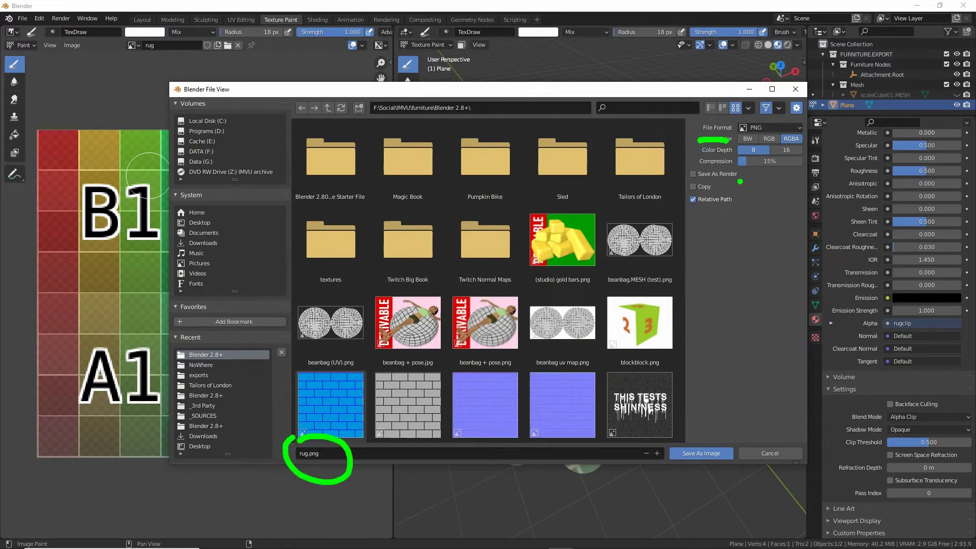
left_click(758, 128)
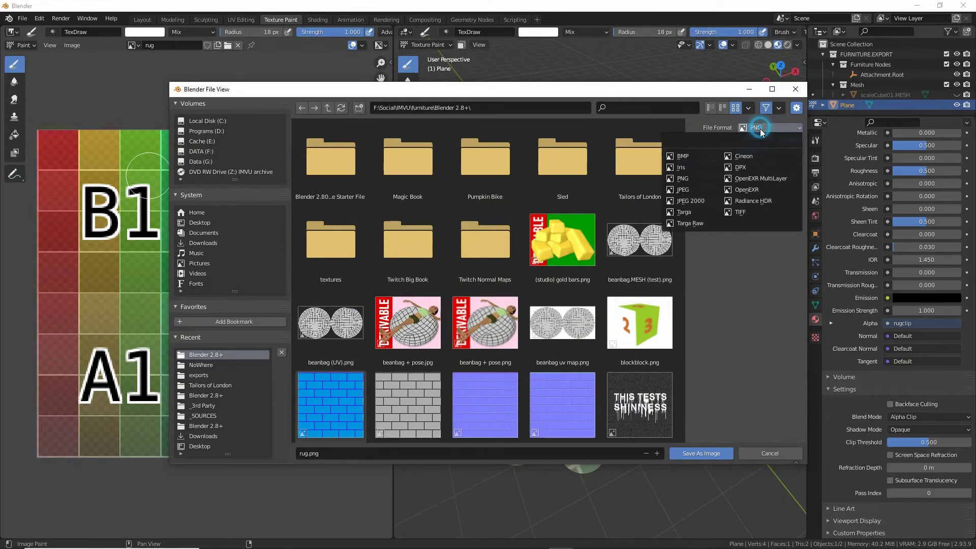
left_click(692, 222)
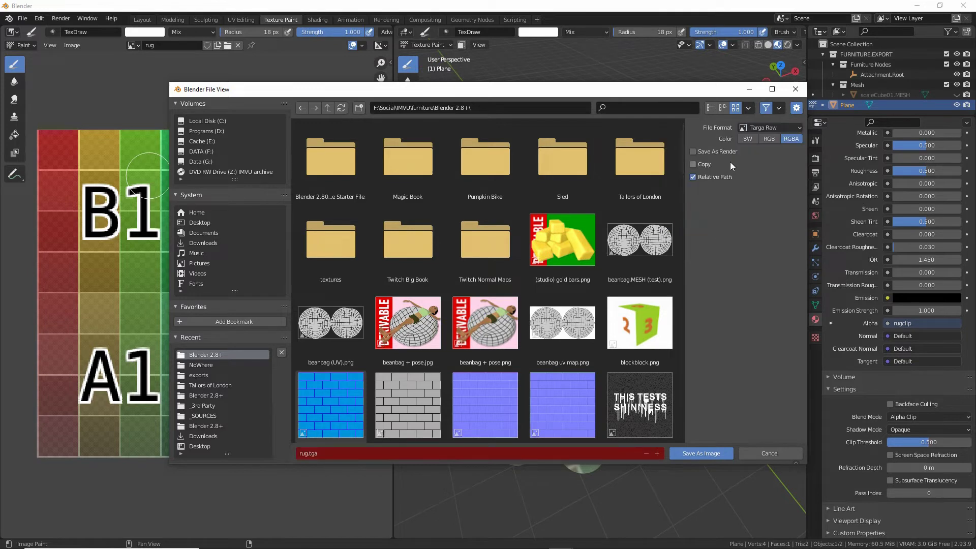
left_click(699, 452)
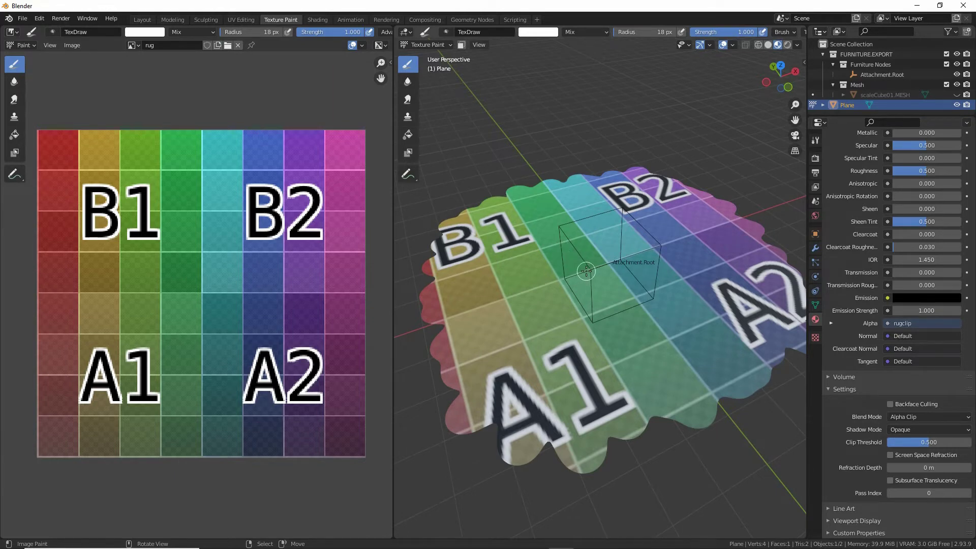
Return to the Layout workspace and orbit and zoom onto the scalloped rug plane.
middle_click_drag(582, 273, 589, 261)
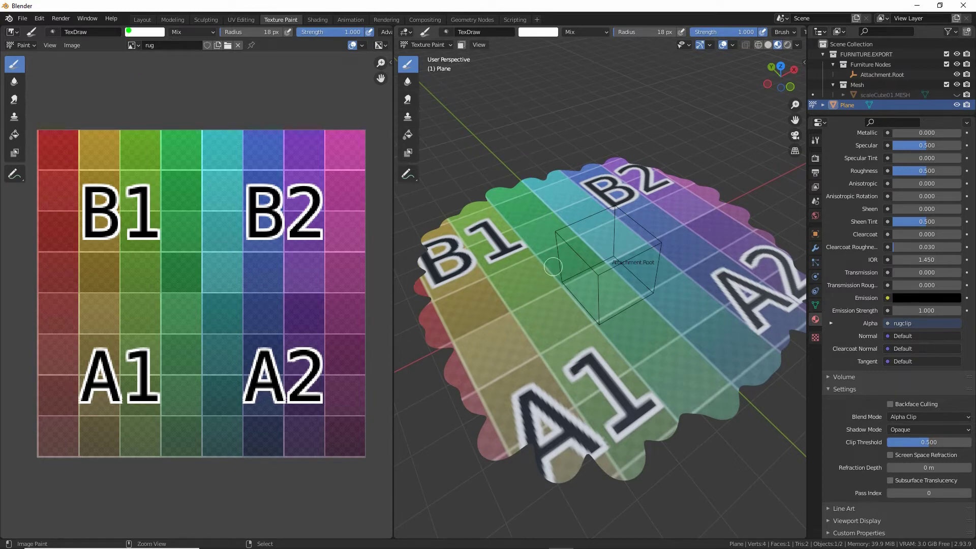
mouse_move(129, 30)
left_mouse_down()
mouse_move(153, 30)
mouse_move(148, 36)
left_mouse_up()
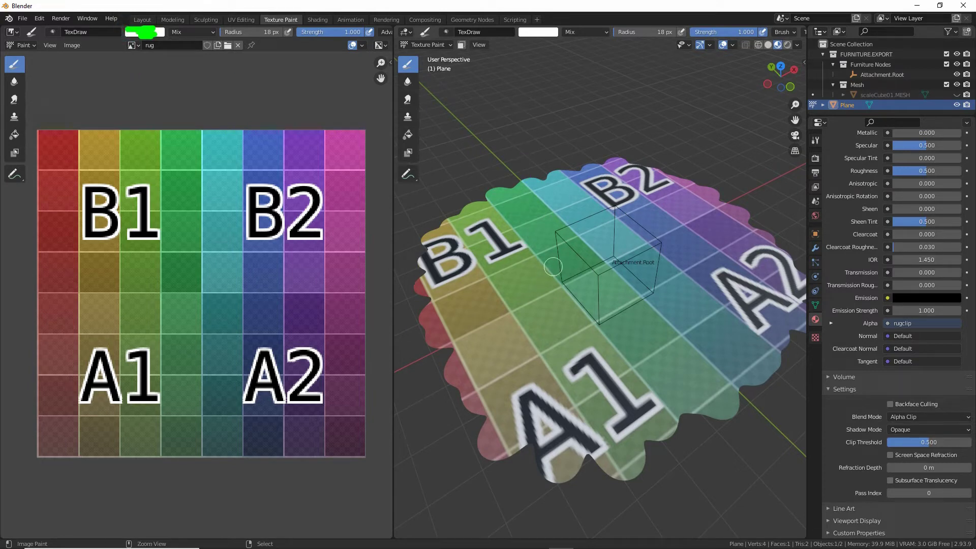
left_click(142, 19)
mouse_move(354, 311)
middle_mouse_down()
mouse_move(425, 325)
mouse_move(401, 330)
mouse_move(439, 322)
mouse_move(420, 348)
mouse_move(434, 324)
mouse_move(435, 340)
mouse_move(338, 319)
middle_mouse_up()
scroll(434, 328, "up", 2)
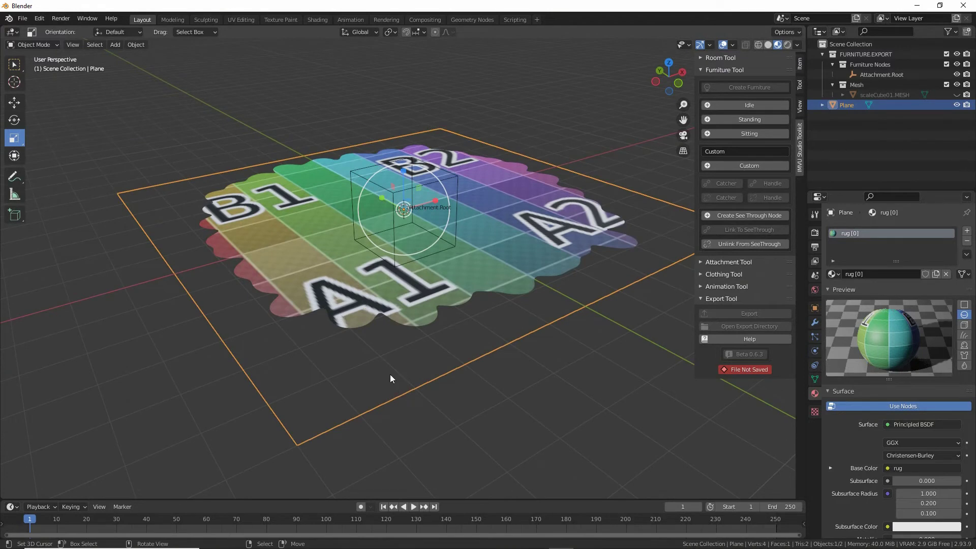
Put the Plane in Edit Mode with face select mode and select its single face.
middle_click_drag(392, 361, 443, 351)
left_click(42, 45)
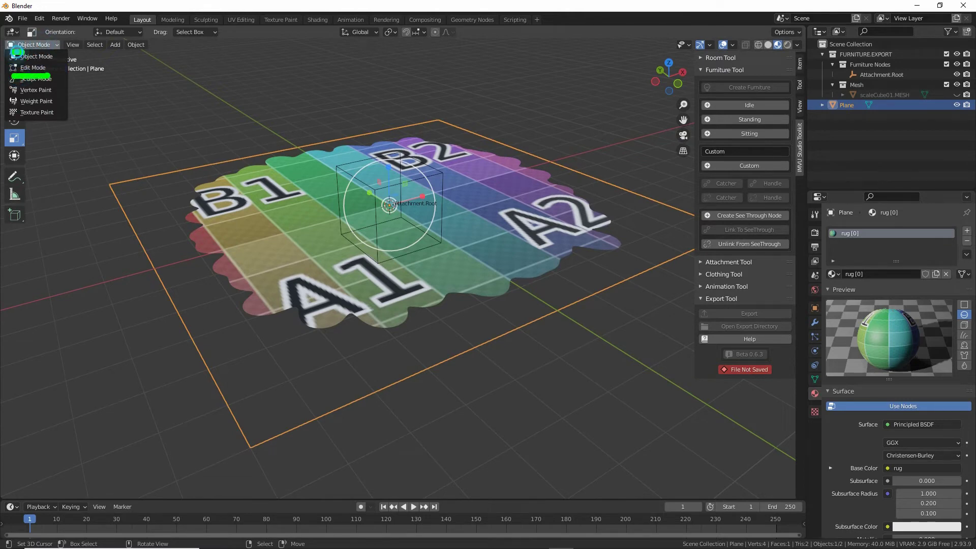
left_click(33, 68)
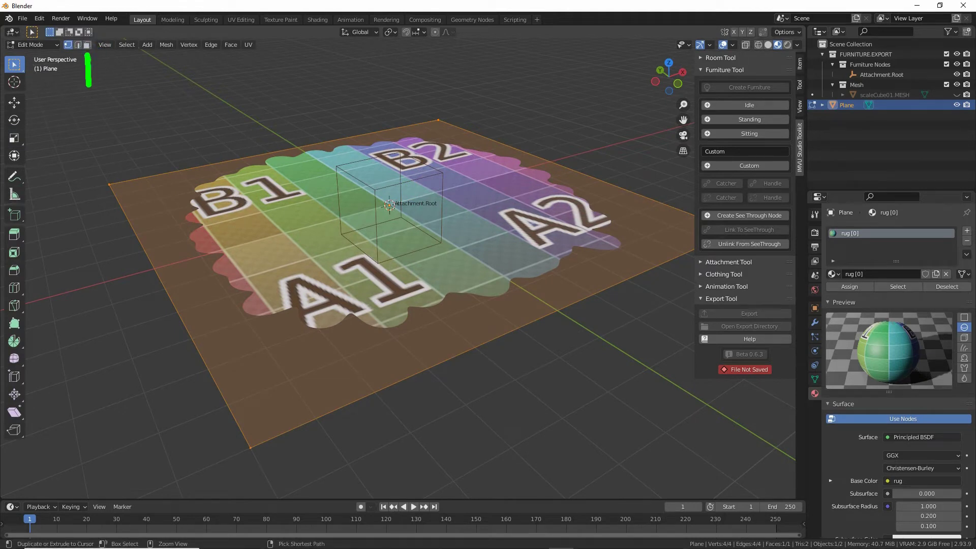
left_click(87, 44)
left_click(332, 242)
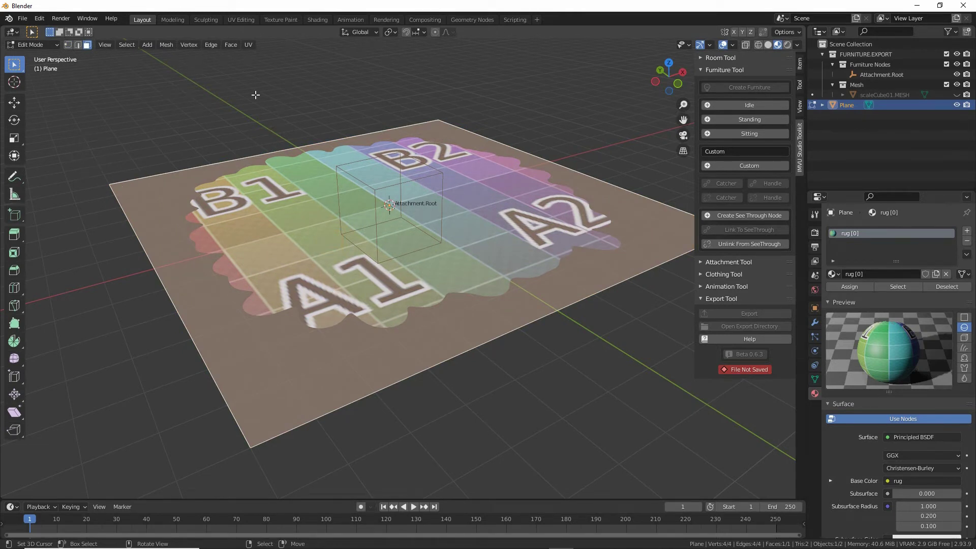
Duplicate the rug's face in place with Mesh > Duplicate, cancelling the move.
left_click(167, 45)
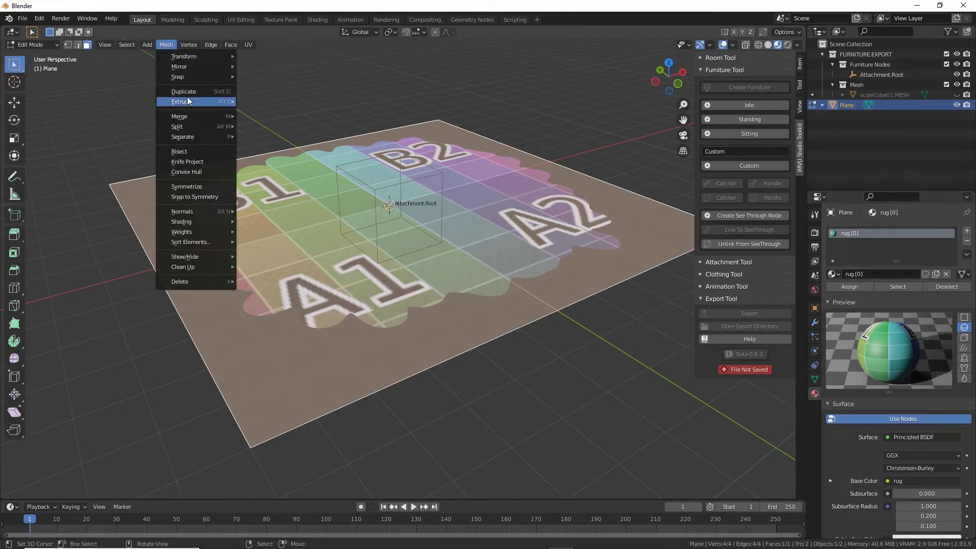
mouse_move(189, 101)
left_click_drag(165, 98, 197, 100)
left_click_drag(154, 54, 186, 55)
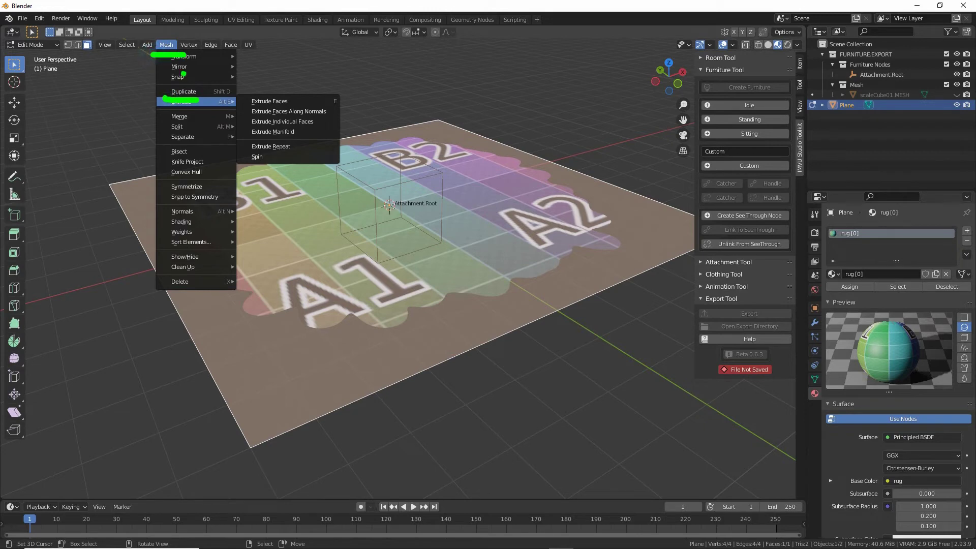
left_click(190, 92)
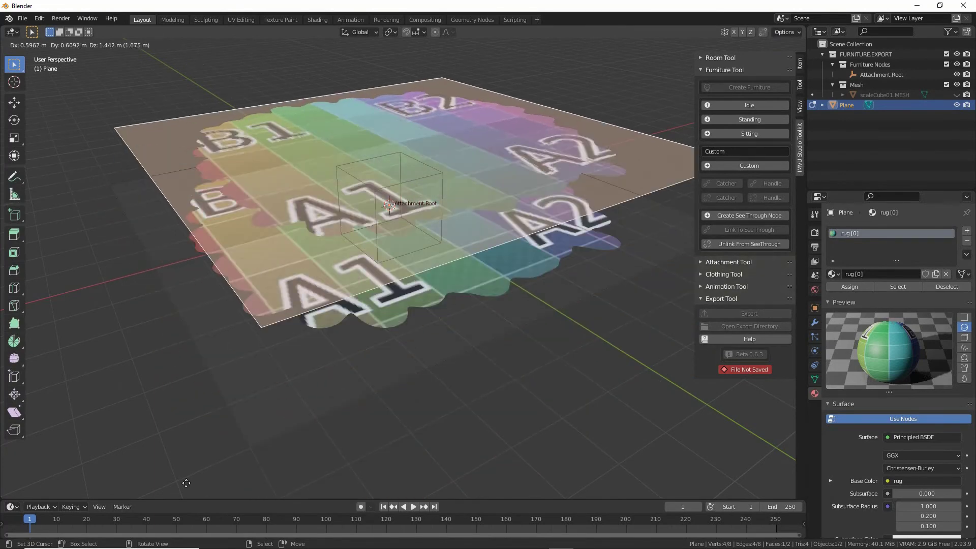
right_click(179, 430)
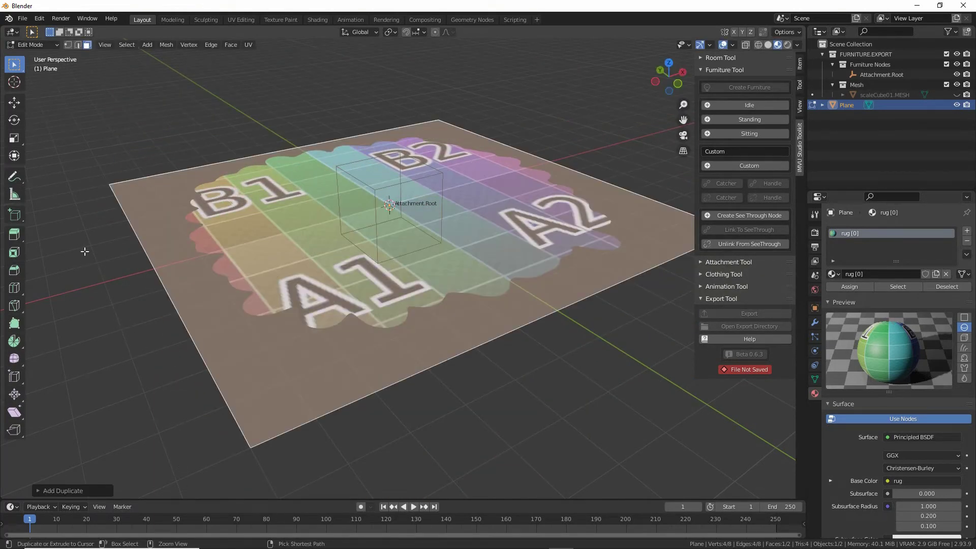
Lift the duplicated face slightly upward along Z using the Move tool gizmo.
left_click_drag(69, 102, 29, 105)
left_click(15, 103)
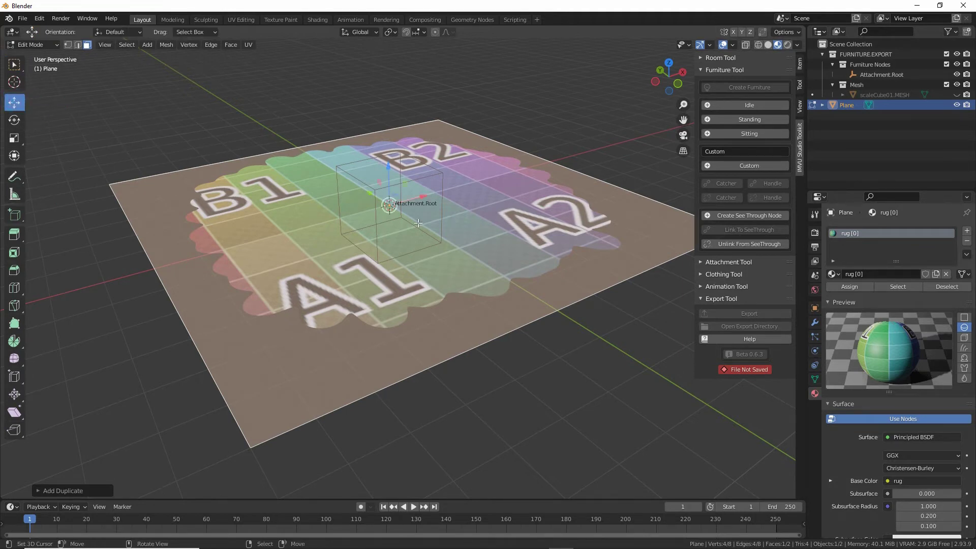
mouse_move(356, 140)
left_mouse_down()
mouse_move(367, 159)
mouse_move(389, 164)
left_mouse_up()
key("Escape")
Raise the first copy slightly, then add a third face layer lifted just above it.
middle_click_drag(408, 343, 405, 315)
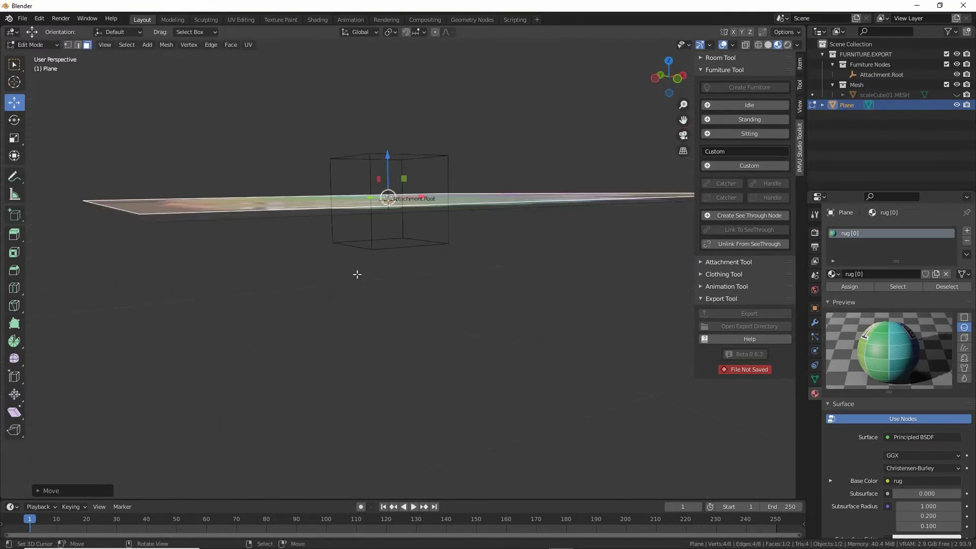
middle_click_drag(357, 275, 422, 297)
left_click(167, 45)
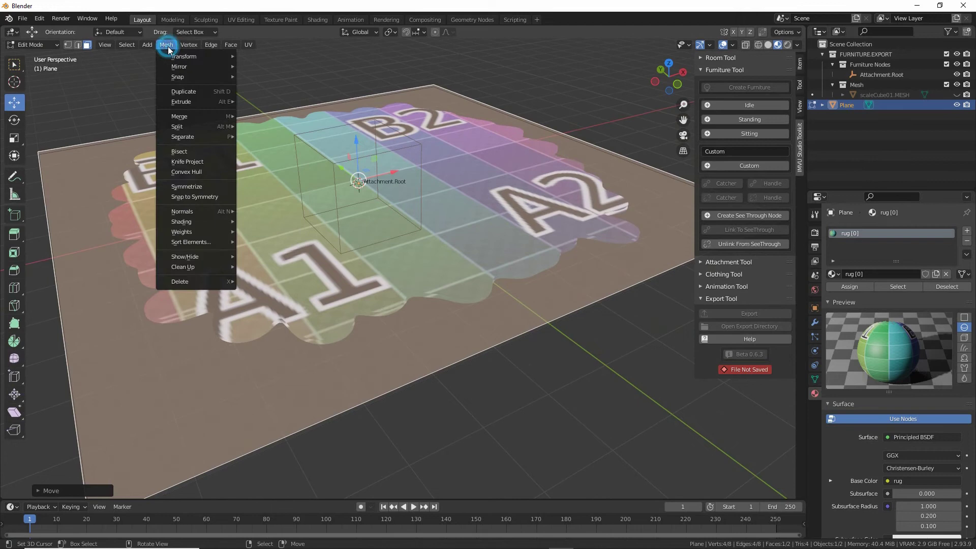
left_click(181, 102)
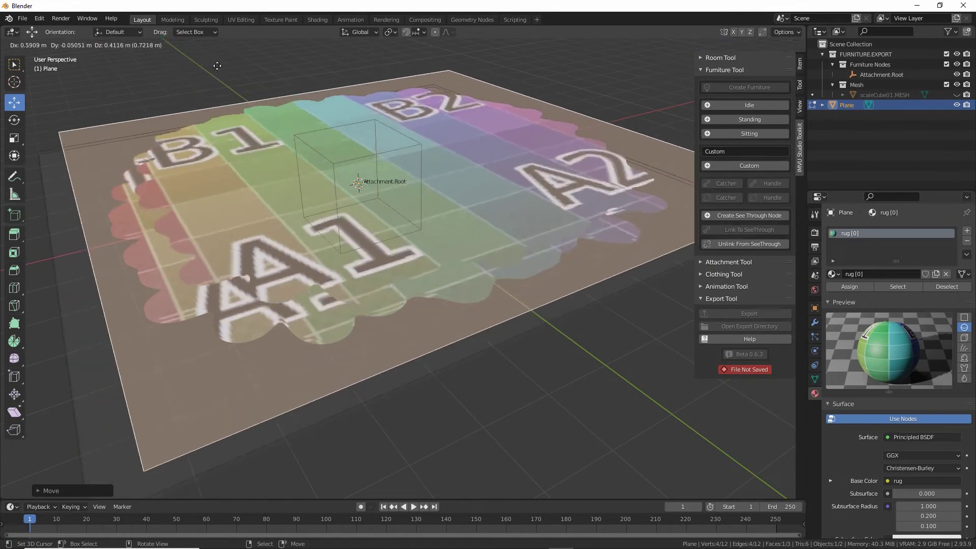
right_click(234, 120)
left_click_drag(356, 141, 356, 138)
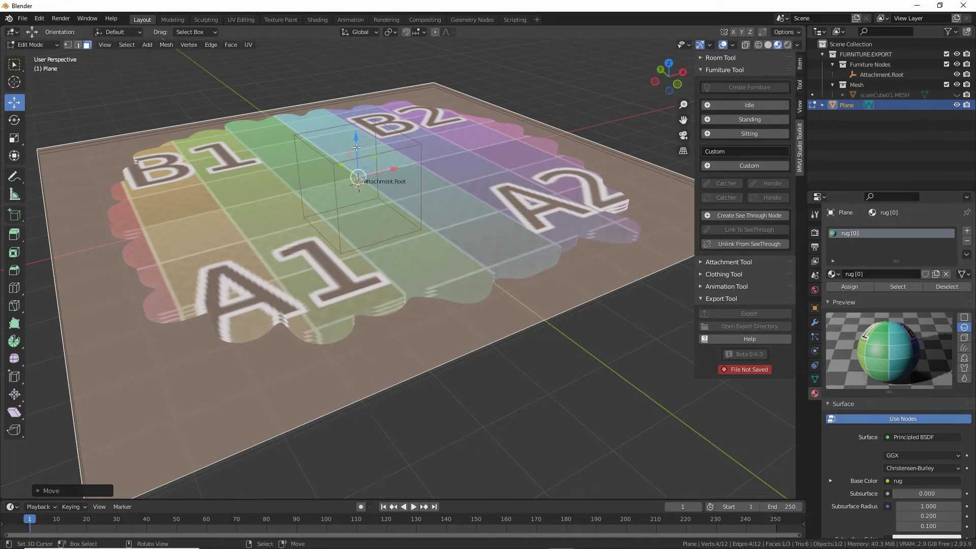
Duplicate the top face once more and raise the fourth layer about 0.1 m.
left_click(169, 46)
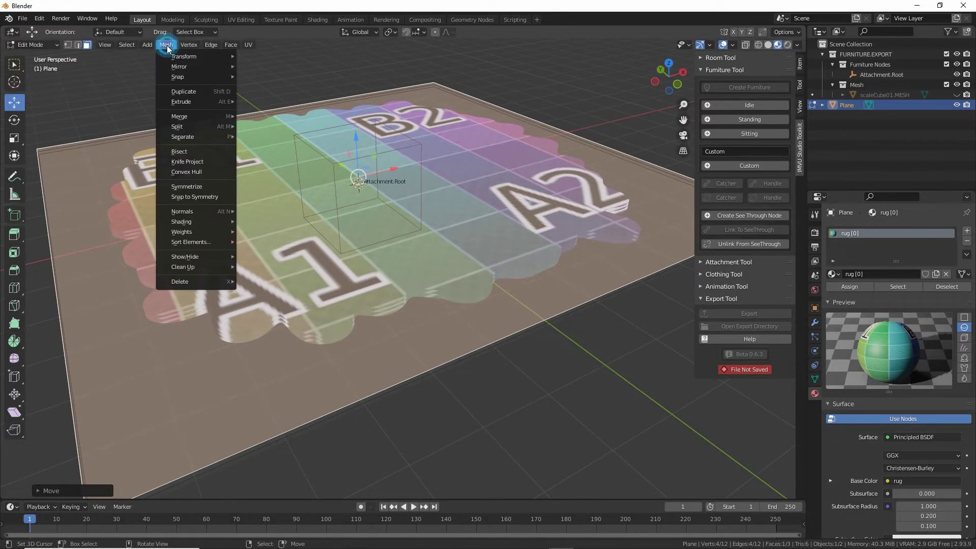
left_click(175, 87)
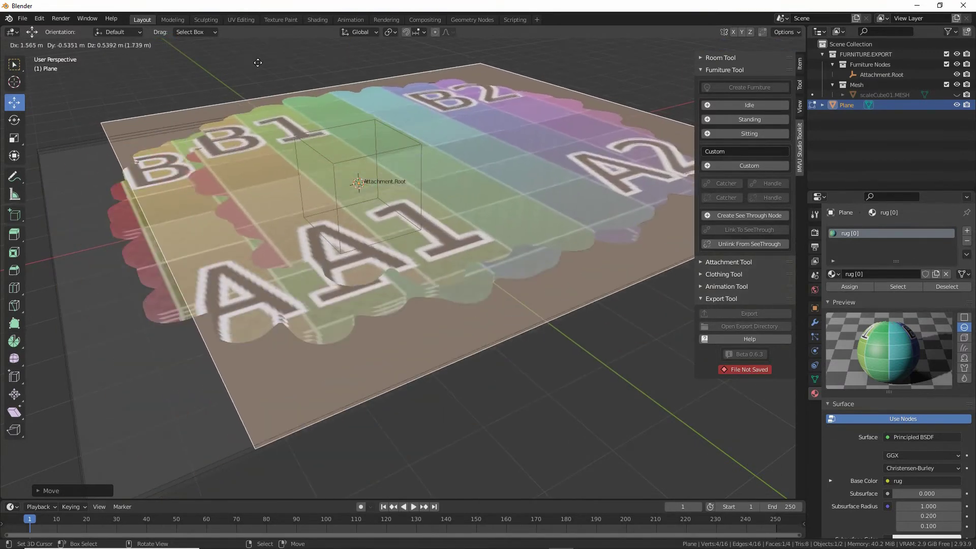
left_click(276, 76)
left_click_drag(351, 131, 355, 132)
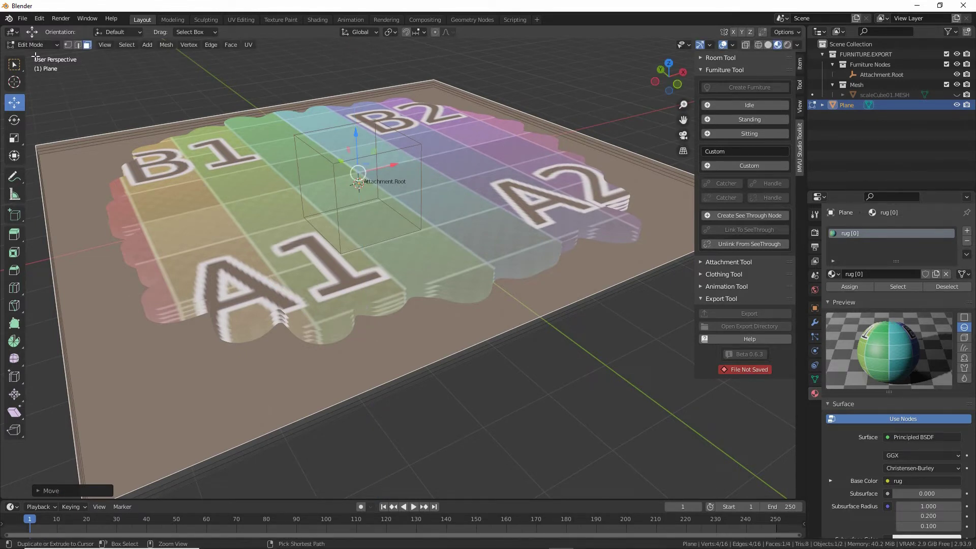
Return the Plane to Object Mode and orbit around to inspect the stacked layers.
left_click_drag(14, 51, 51, 53)
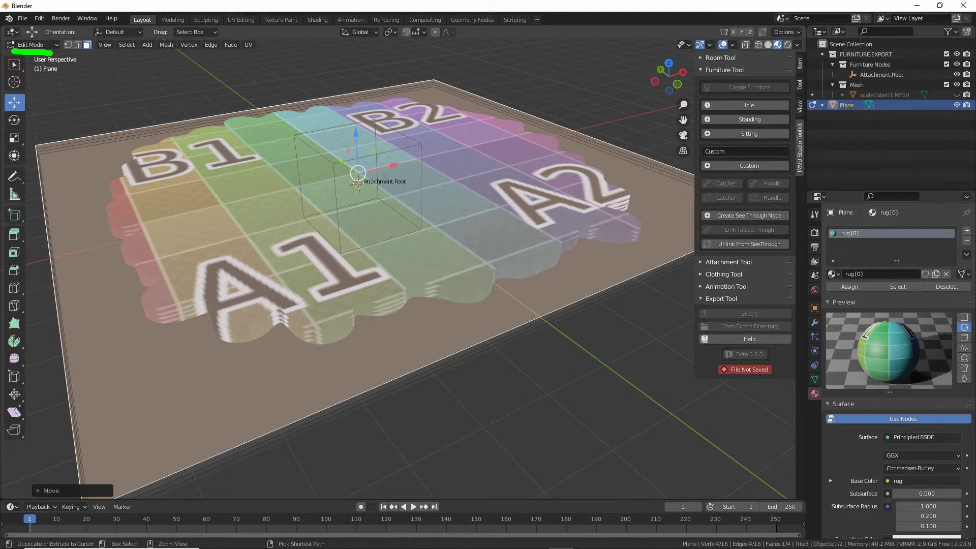
left_click(31, 45)
left_click(35, 56)
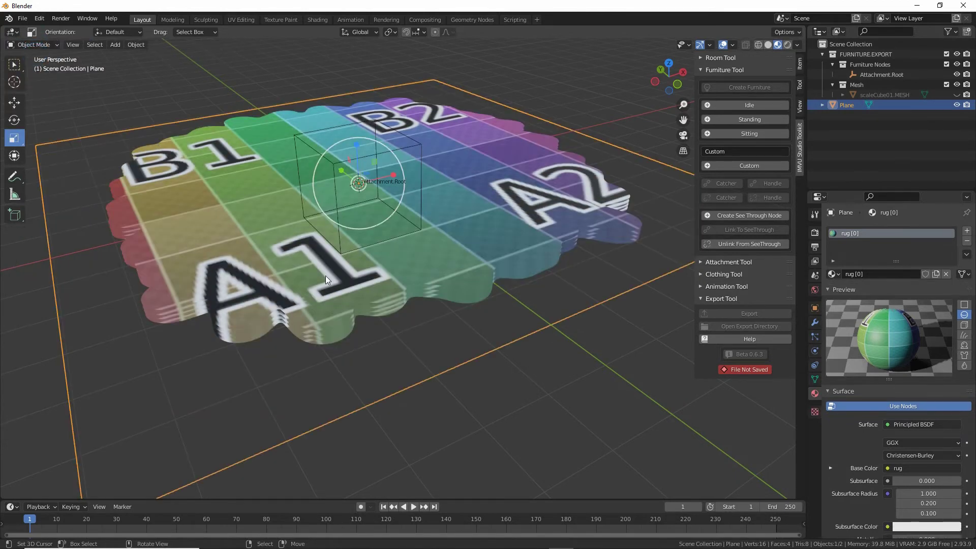
middle_click_drag(398, 256, 394, 268)
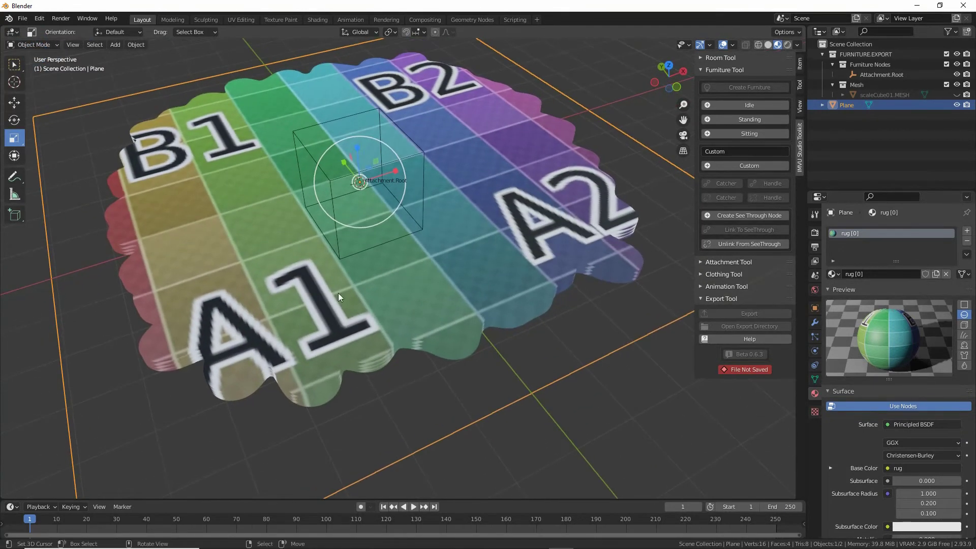
scroll(283, 309, "down", 3)
middle_click_drag(284, 308, 288, 287)
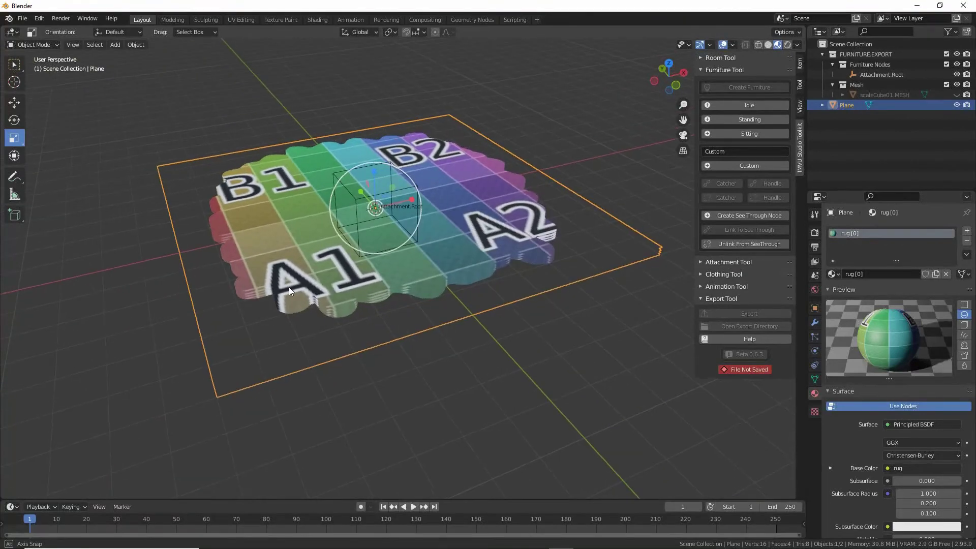
scroll(289, 287, "up", 4)
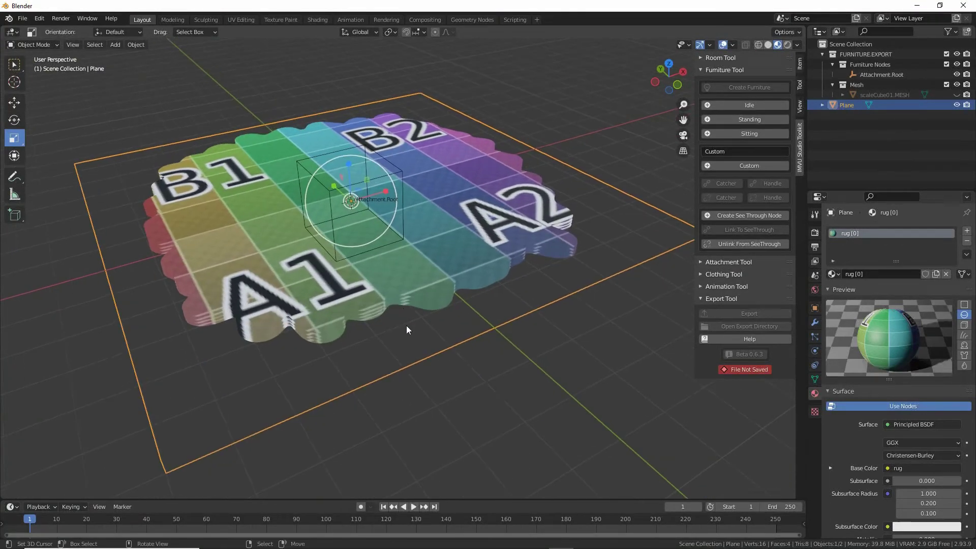
Deselect everything with Select > None.
left_click(94, 44)
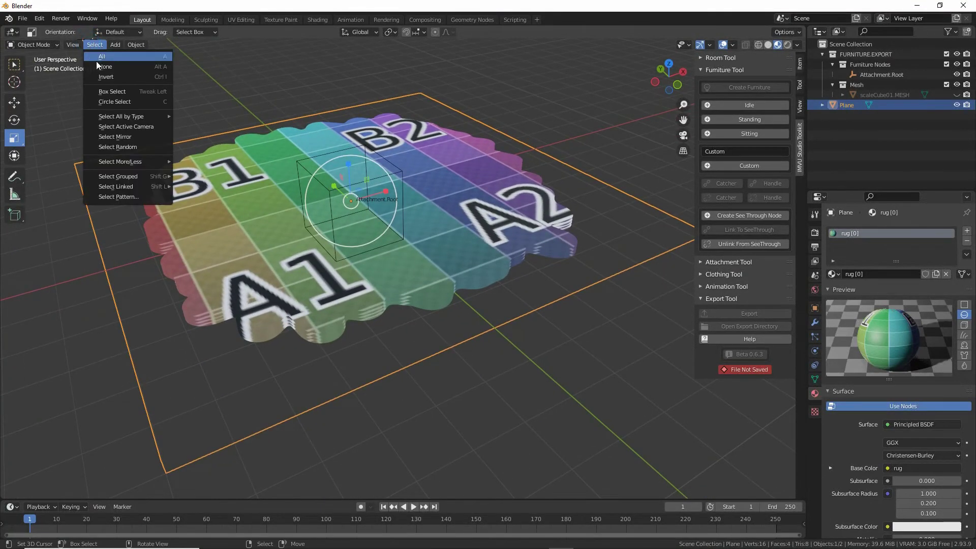
left_click(102, 68)
middle_click_drag(487, 346, 423, 334)
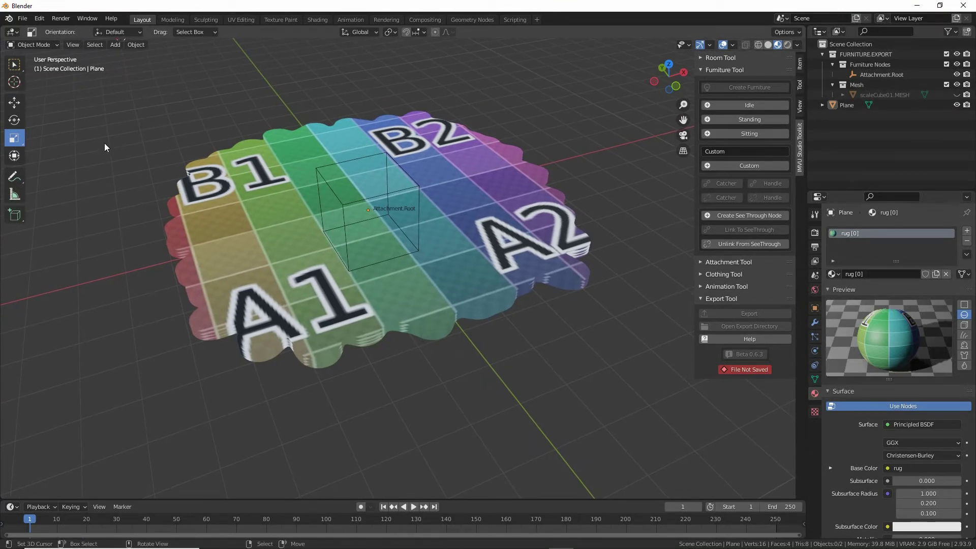
Save the scene as 'toolkit rug clipped.blend' and reselect the rug plane.
left_click(23, 19)
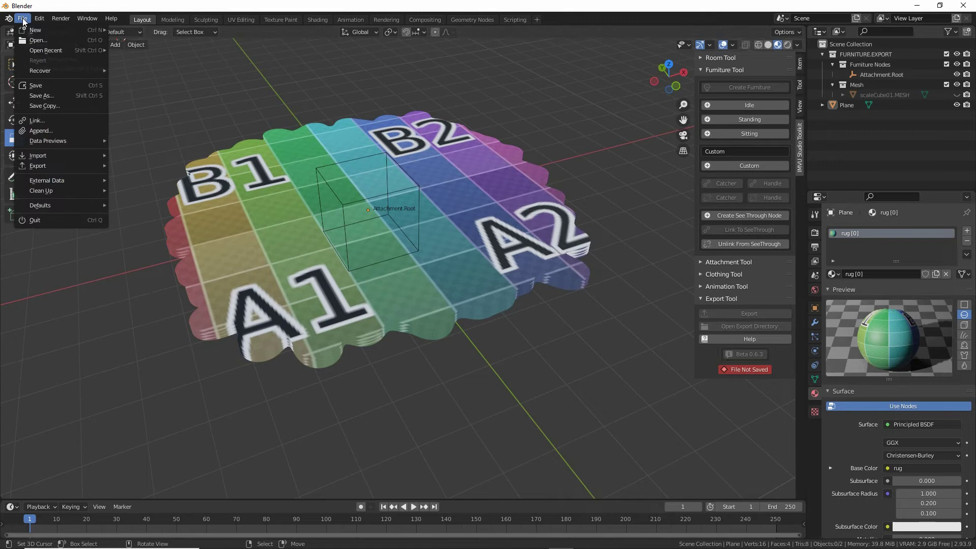
left_click(40, 95)
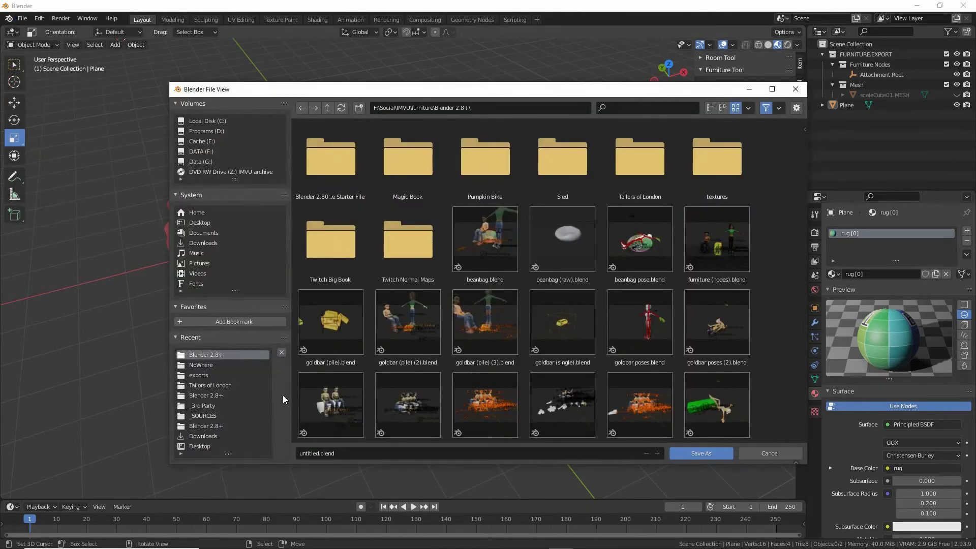
left_click(337, 452)
type("toolki")
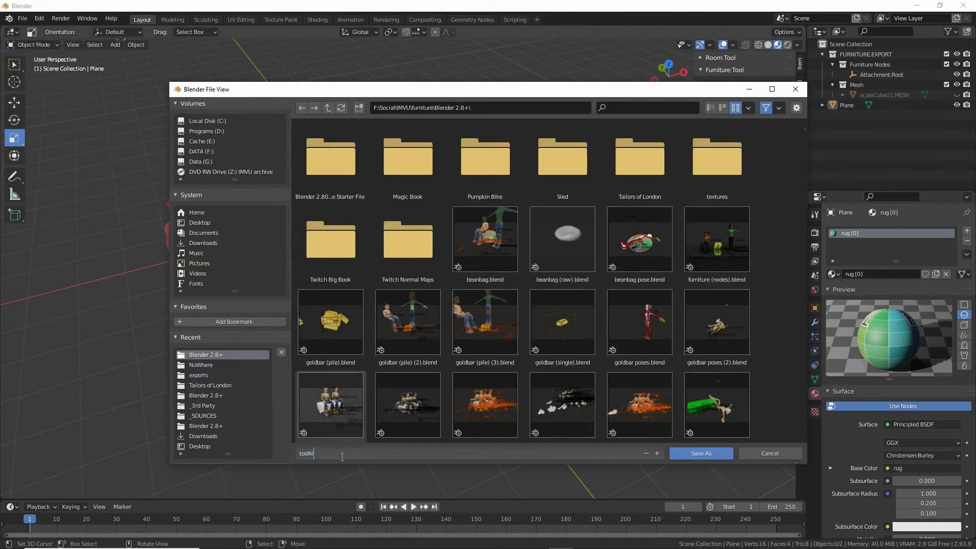
type("t rug clipped")
key("Return")
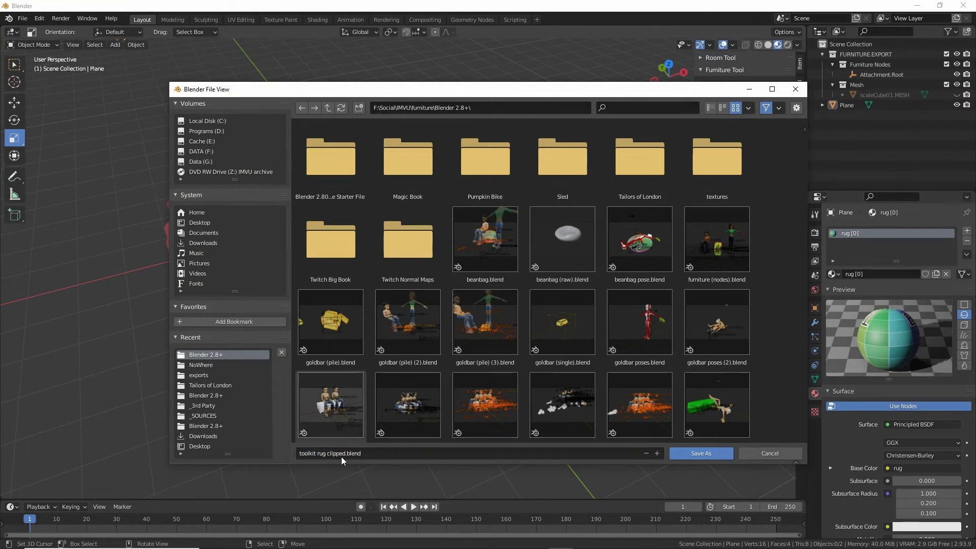
left_click(701, 453)
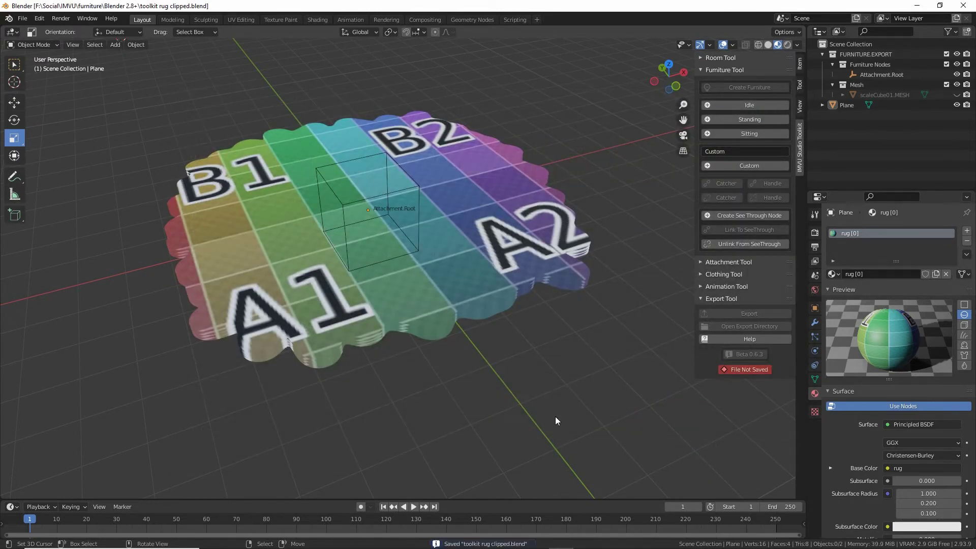
left_click(534, 258)
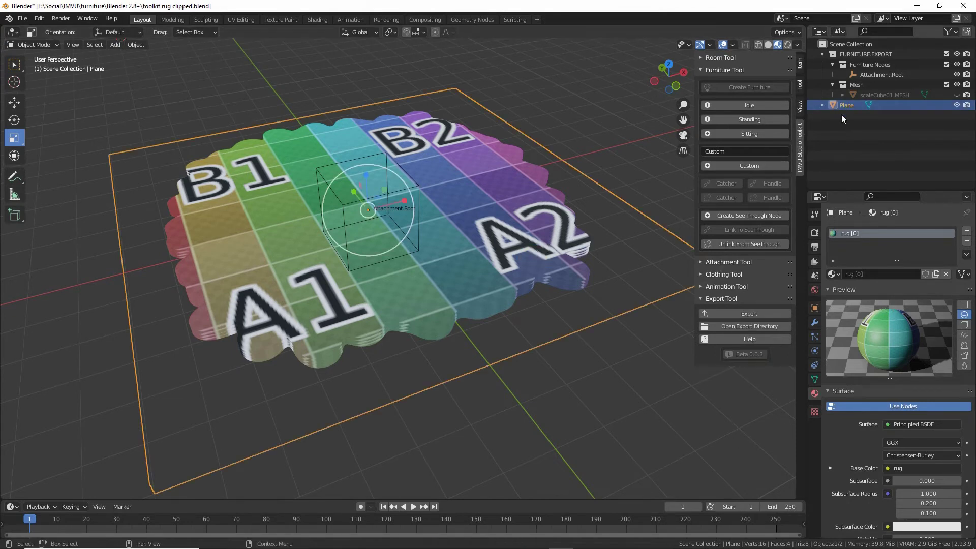
Rename the Plane object to 'rug.MESH' in the Outliner.
key("ctrl+2")
left_click_drag(830, 114, 858, 113)
key("Escape")
double_click(848, 105)
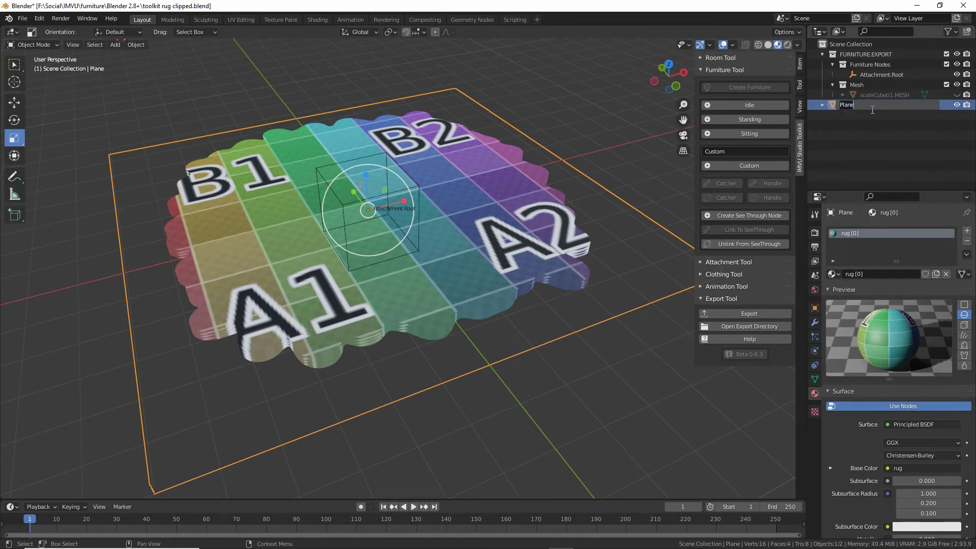
type("rug.MESH")
key("Return")
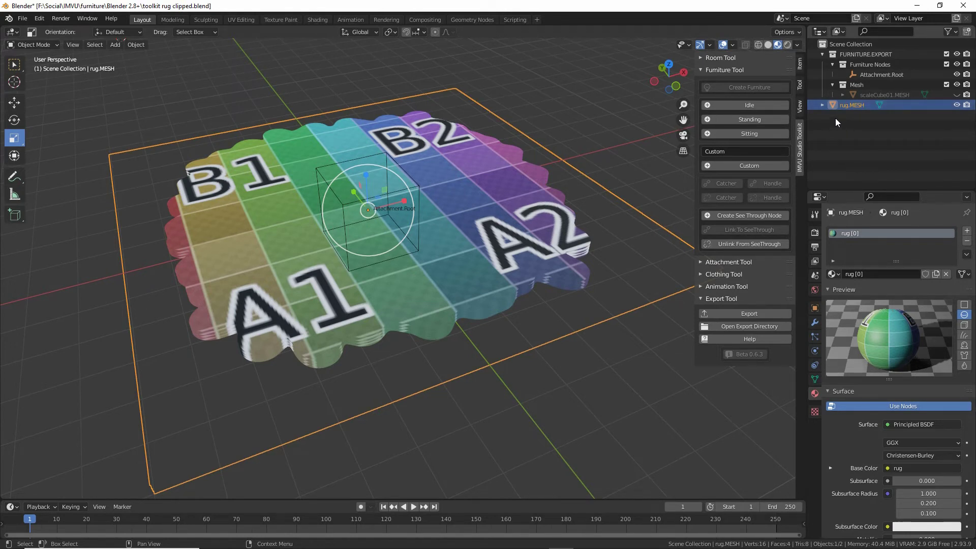
Drag rug.MESH into the Mesh collection, then undo that move.
key("ctrl+2")
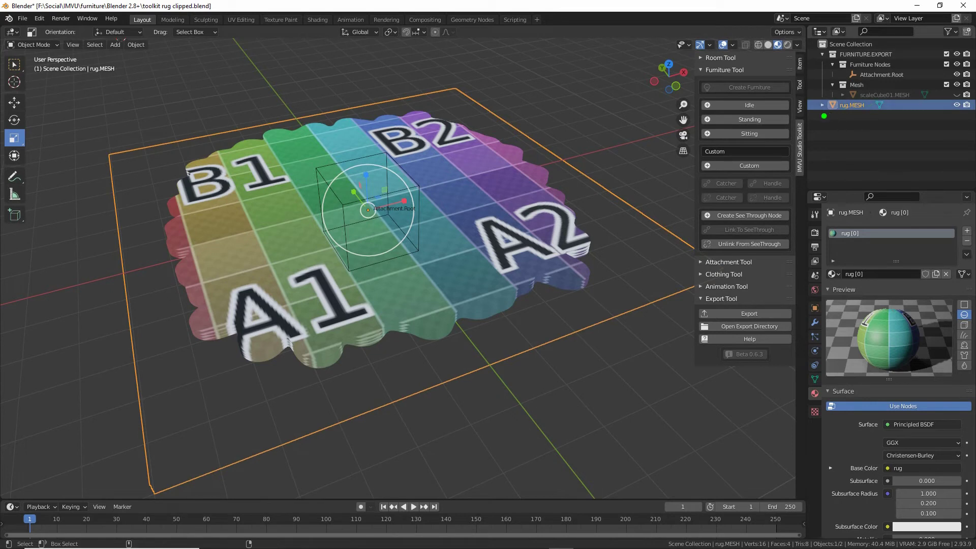
mouse_move(824, 116)
left_mouse_down()
mouse_move(869, 117)
mouse_move(844, 93)
mouse_move(875, 91)
left_mouse_up()
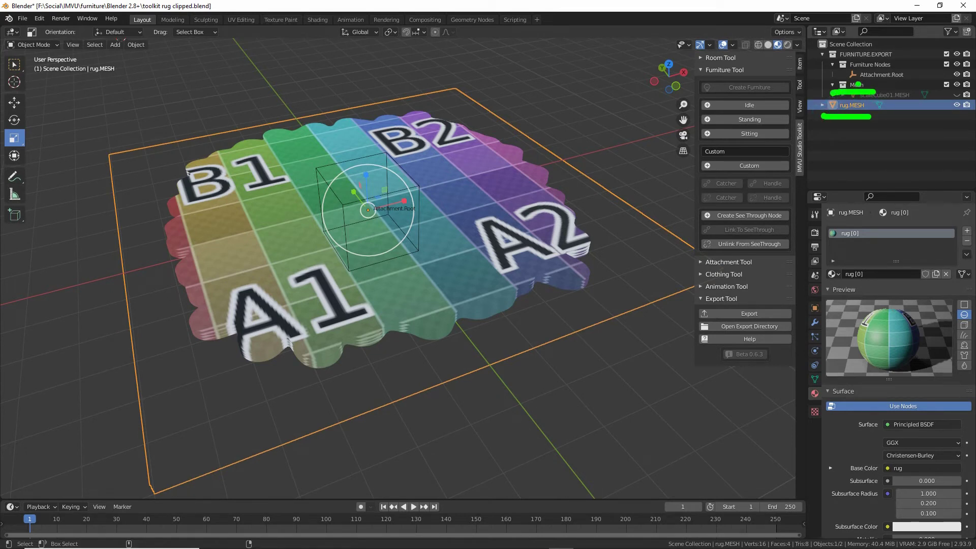
key("Escape")
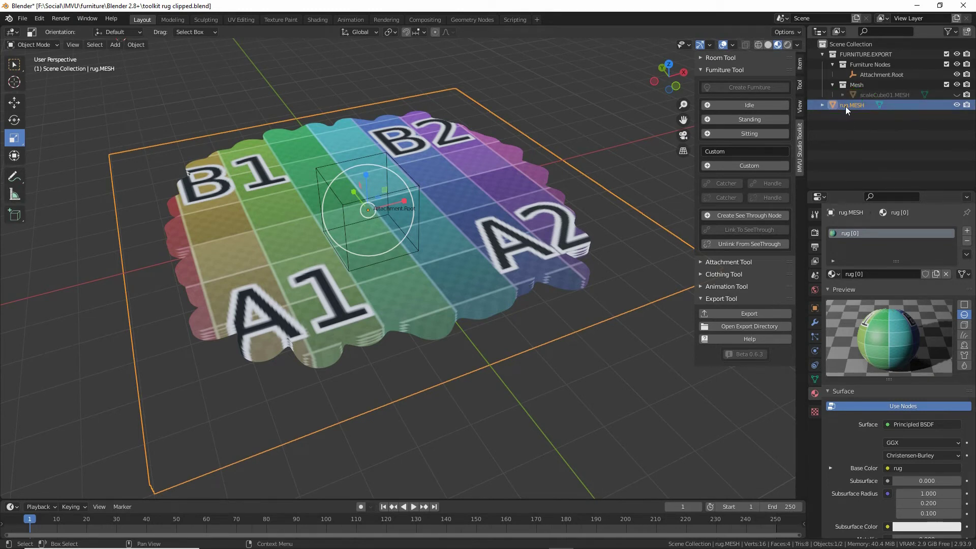
left_click_drag(846, 105, 856, 87)
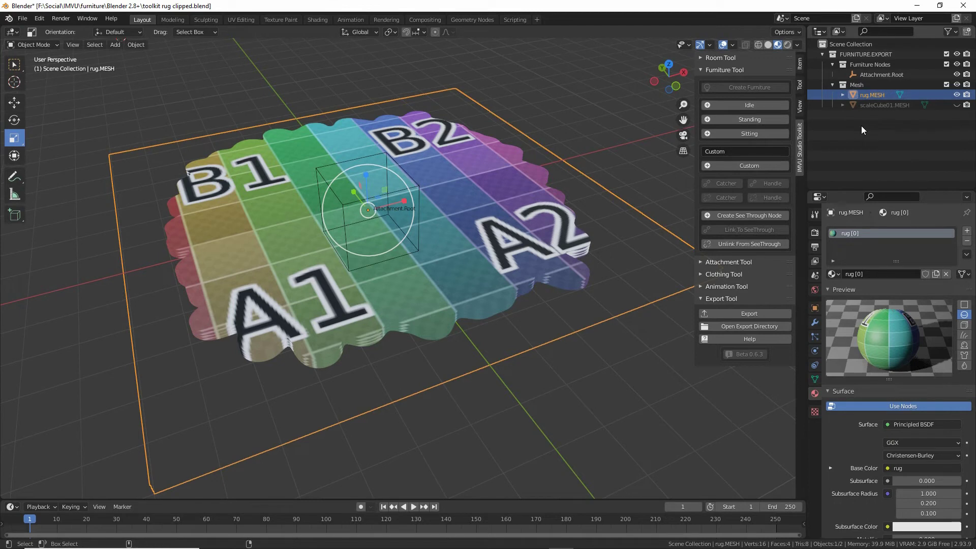
key("ctrl+z")
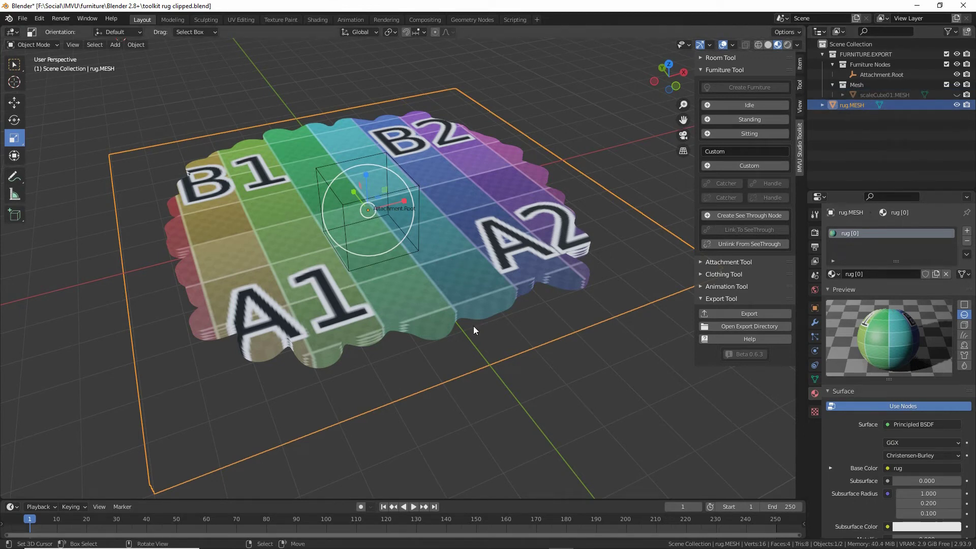
left_click_drag(367, 236, 442, 311)
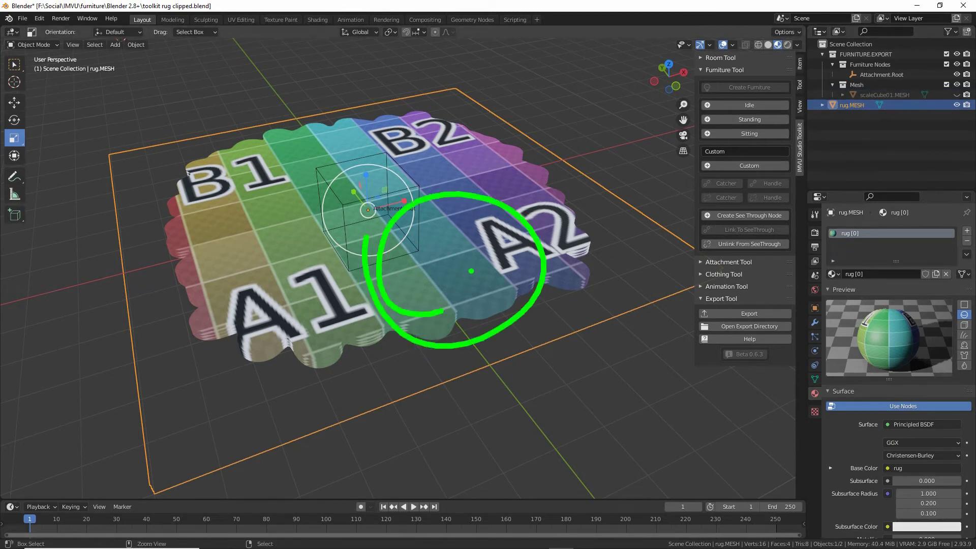
key("Escape")
Use Move to Collection to place rug.MESH in FURNITURE.EXPORT's Mesh collection beside scaleCube01.MESH.
left_click(133, 44)
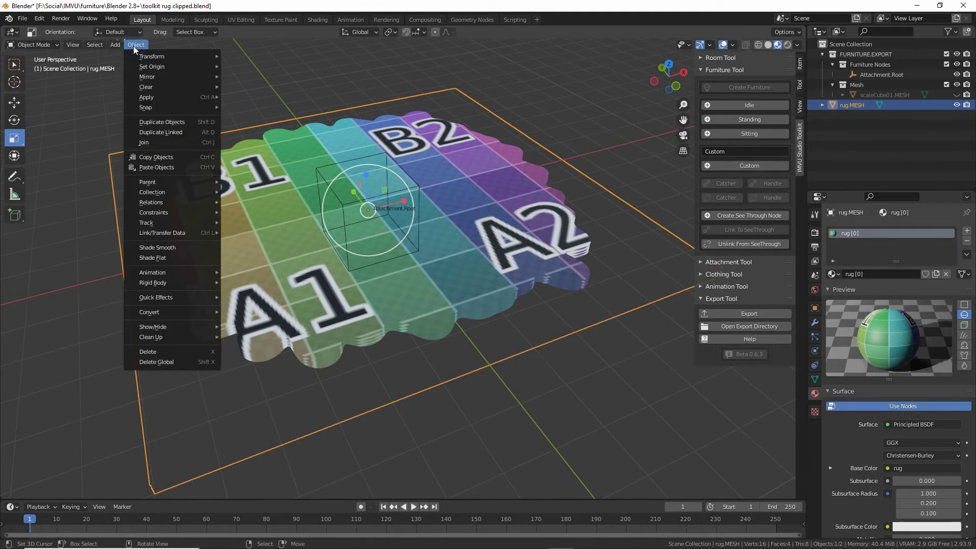
mouse_move(156, 194)
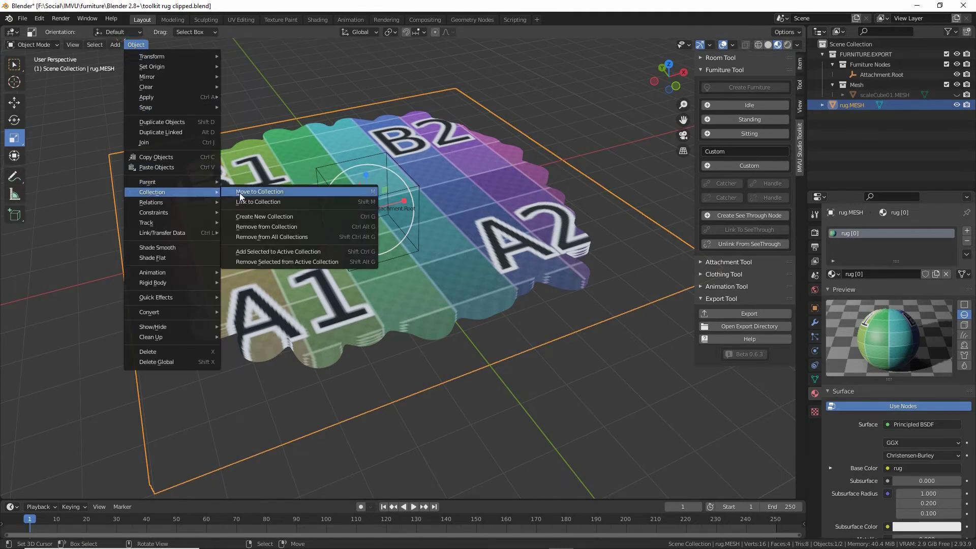
key("ctrl+2")
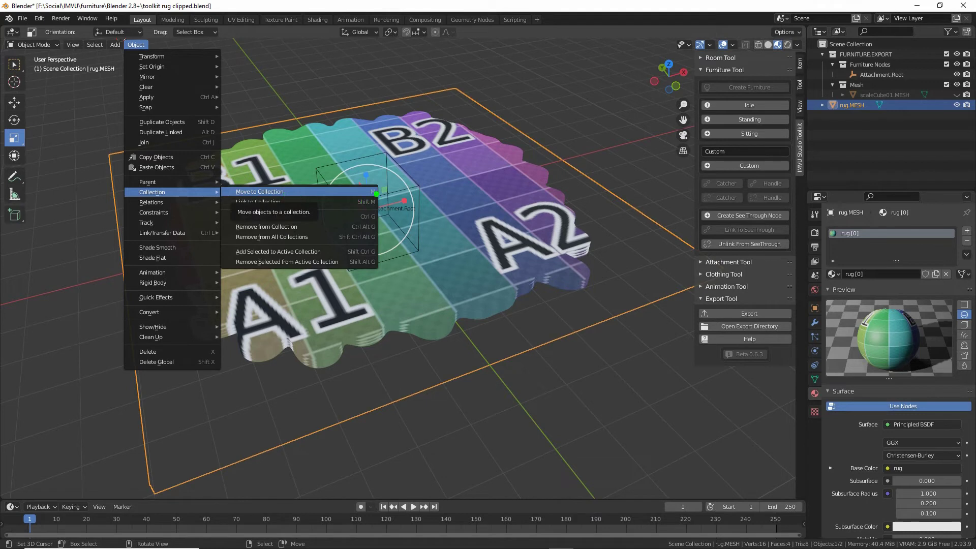
mouse_move(371, 182)
left_mouse_down()
mouse_move(377, 202)
mouse_move(372, 179)
left_mouse_up()
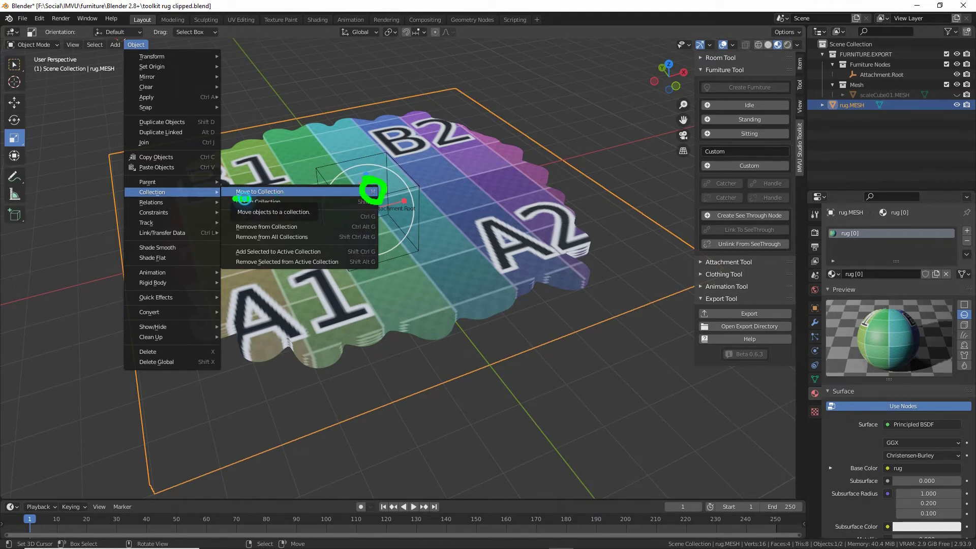
left_click_drag(233, 196, 296, 193)
left_click_drag(127, 199, 171, 202)
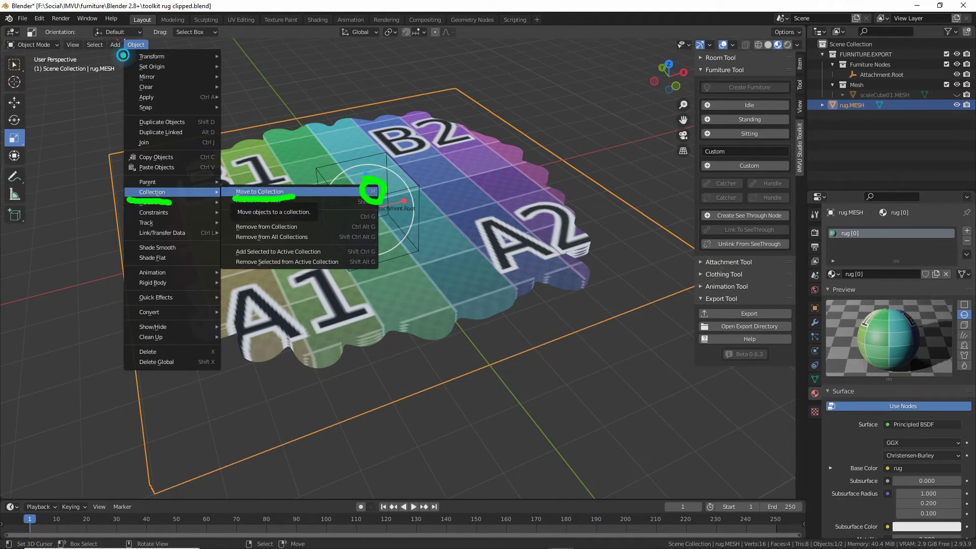
left_click_drag(122, 54, 153, 53)
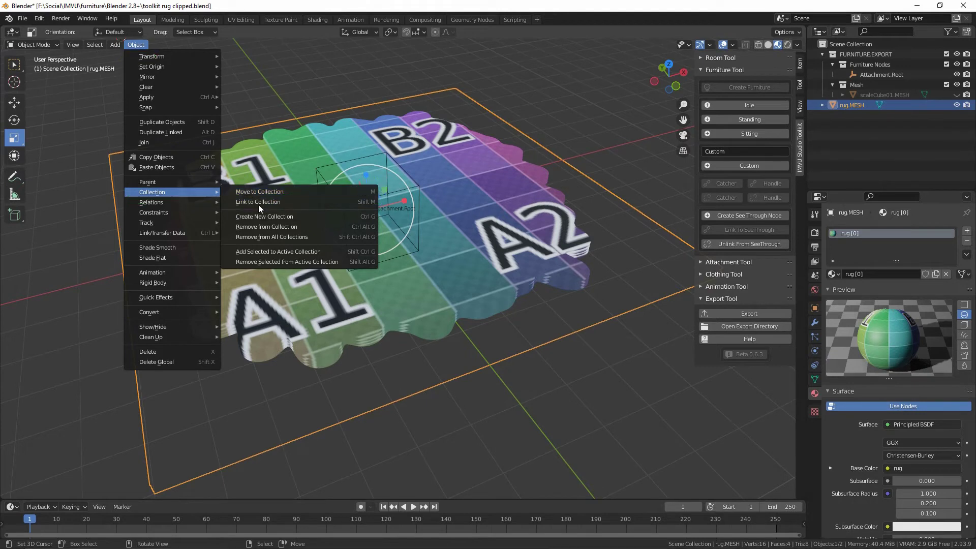
left_click(255, 192)
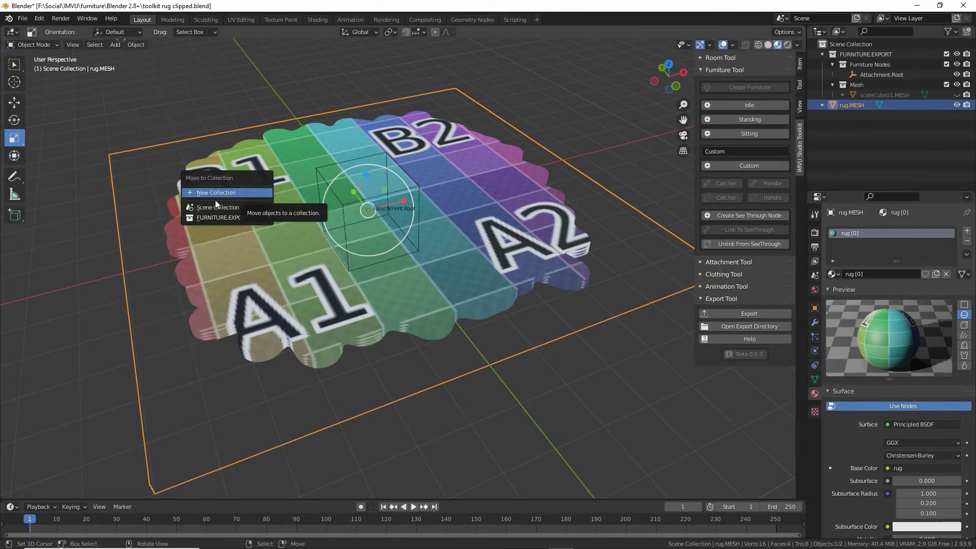
mouse_move(243, 221)
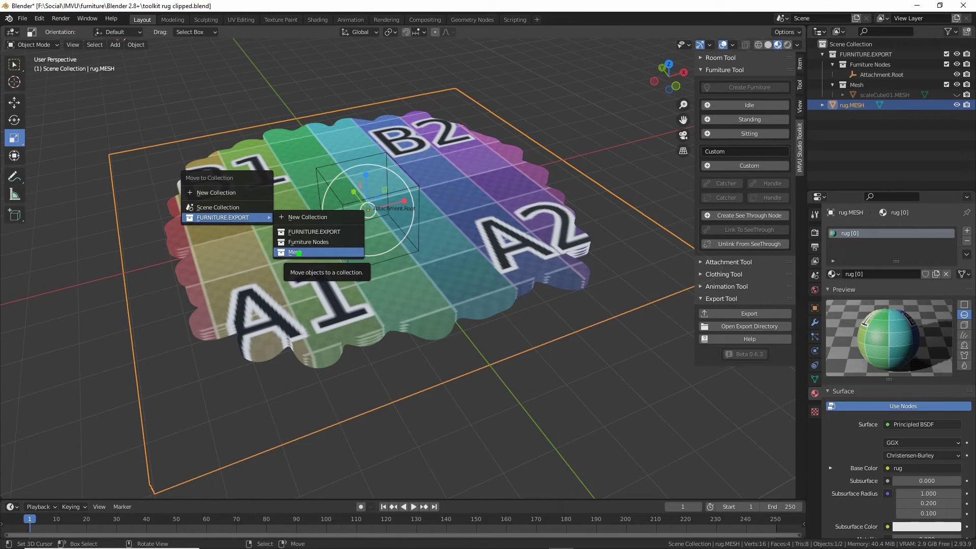
mouse_move(815, 91)
left_mouse_down()
mouse_move(847, 83)
mouse_move(818, 87)
left_mouse_up()
key("Escape")
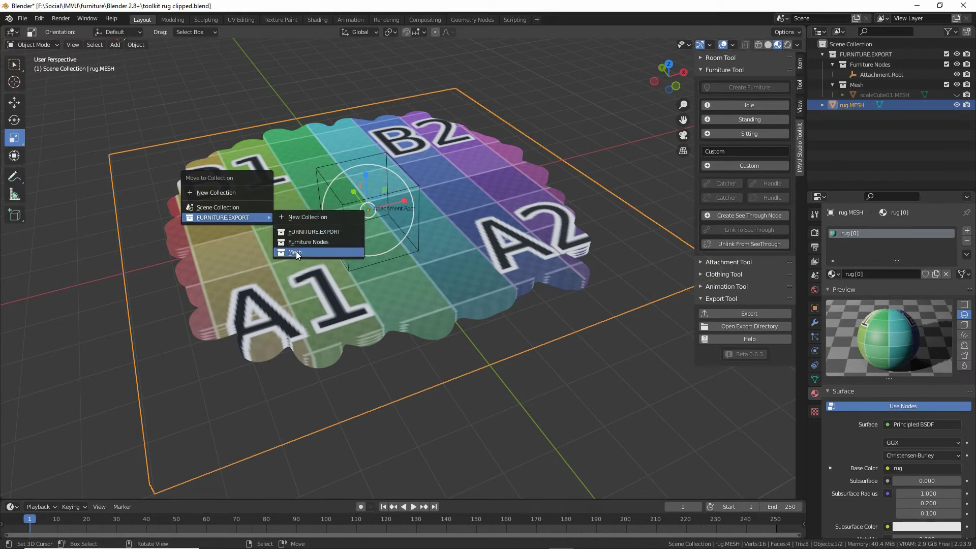
left_click(296, 252)
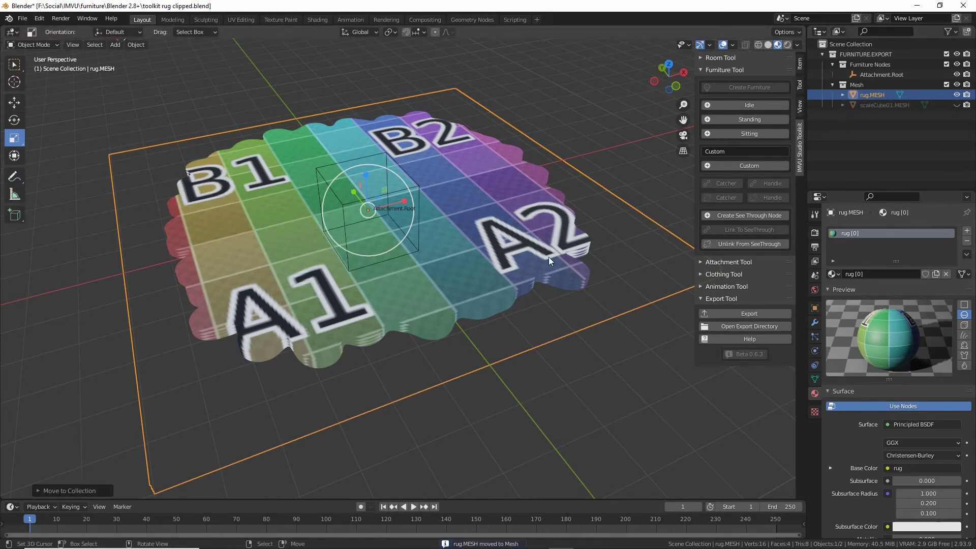
mouse_move(548, 257)
middle_mouse_down()
mouse_move(551, 270)
mouse_move(465, 274)
mouse_move(455, 292)
mouse_move(569, 263)
mouse_move(562, 264)
middle_mouse_up()
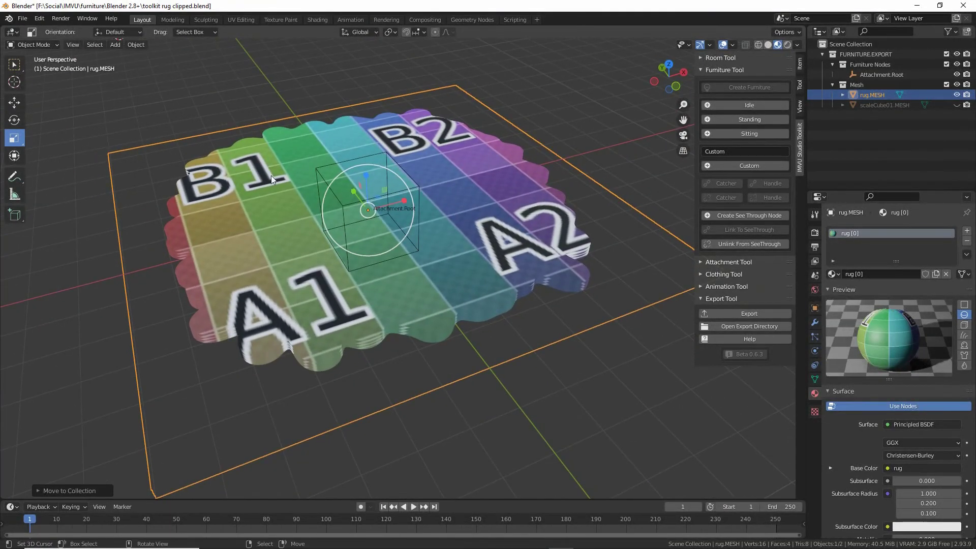
Save the current file, toolkit rug clipped.blend.
left_click(23, 18)
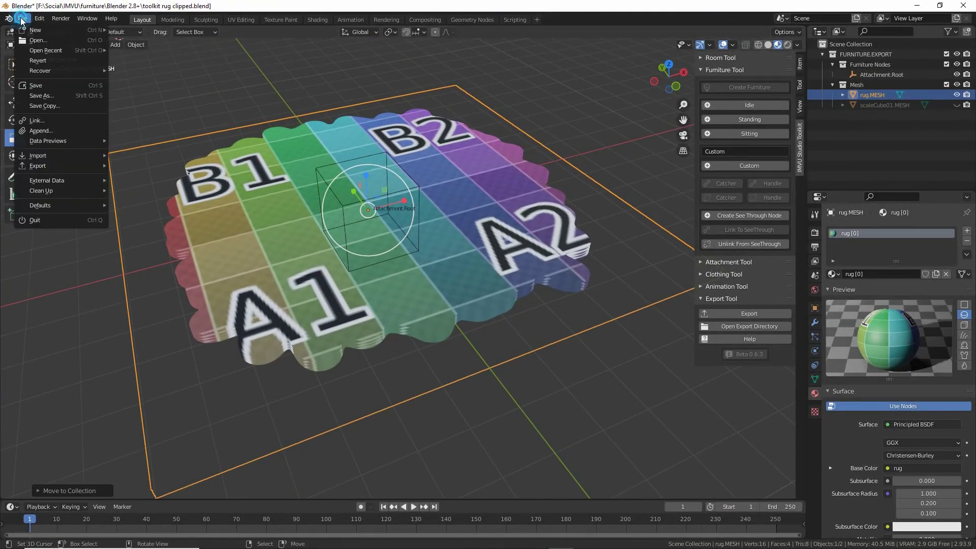
left_click(33, 85)
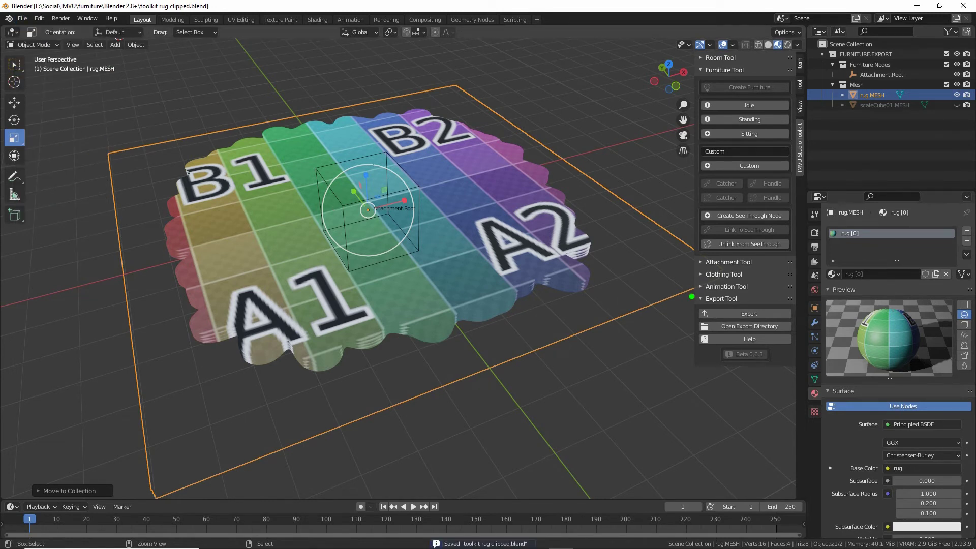
mouse_move(686, 304)
left_mouse_down()
mouse_move(687, 348)
mouse_move(676, 331)
left_mouse_up()
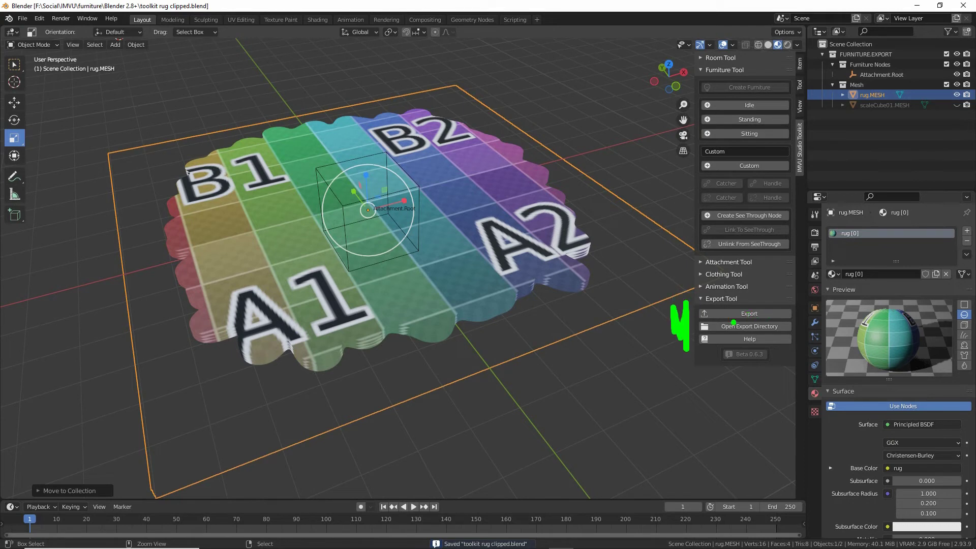
mouse_move(733, 322)
left_mouse_down()
mouse_move(763, 322)
mouse_move(734, 329)
left_mouse_up()
key("Escape")
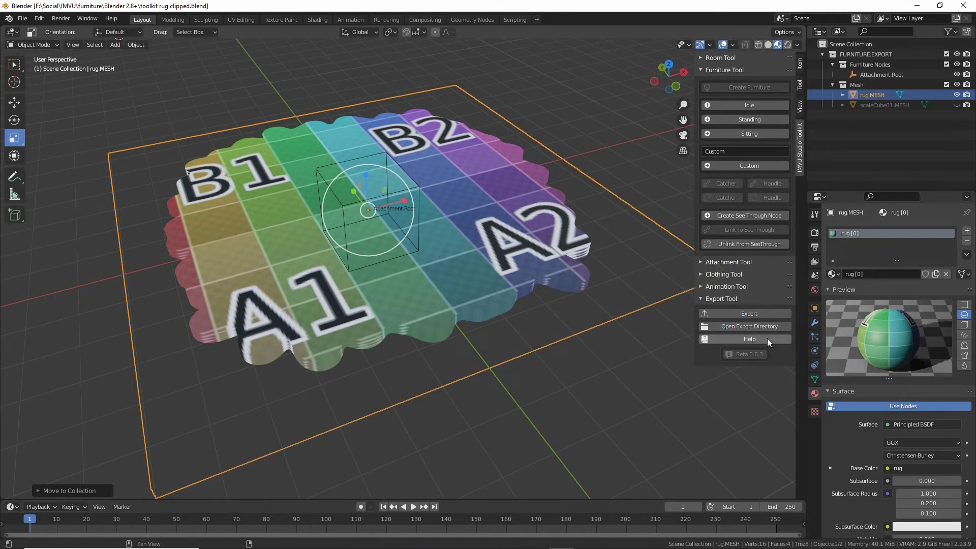
Export the rug furniture as toolkit rug clipped from the toolkit's Export Tool panel.
left_click(749, 313)
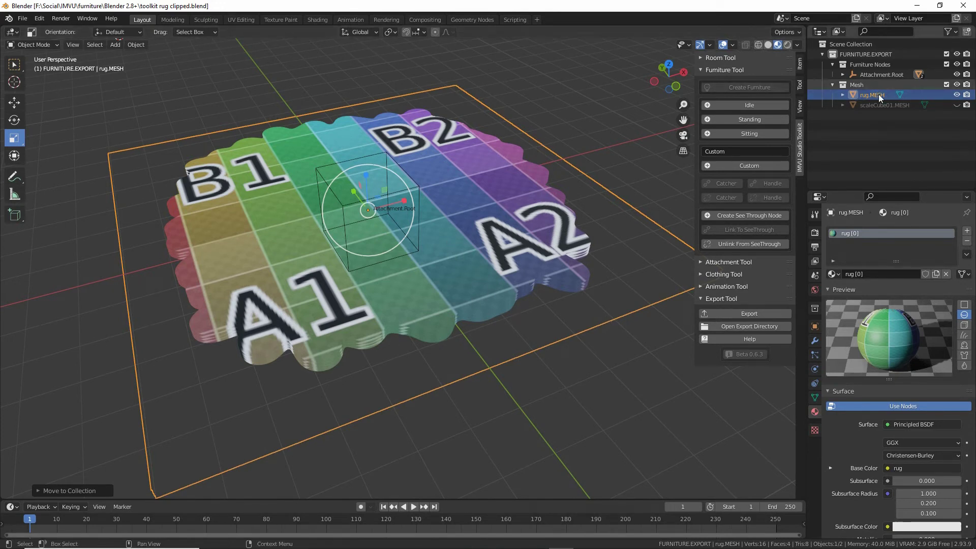
mouse_move(848, 81)
left_mouse_down()
mouse_move(871, 84)
mouse_move(848, 77)
left_mouse_up()
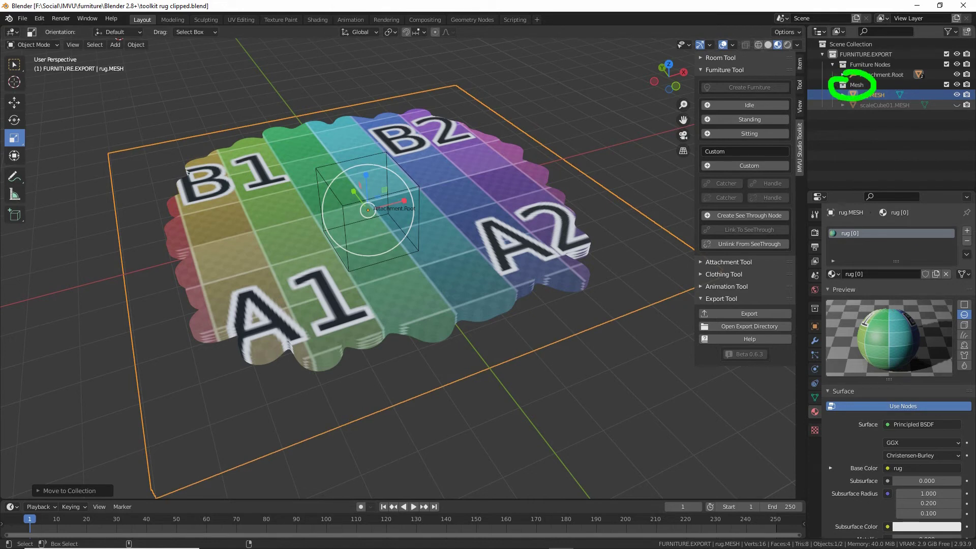
key("Escape")
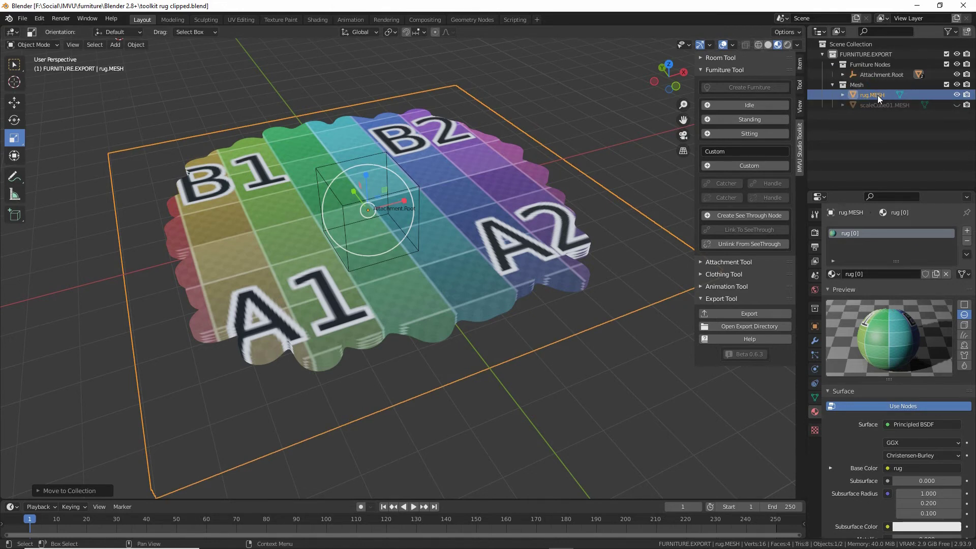
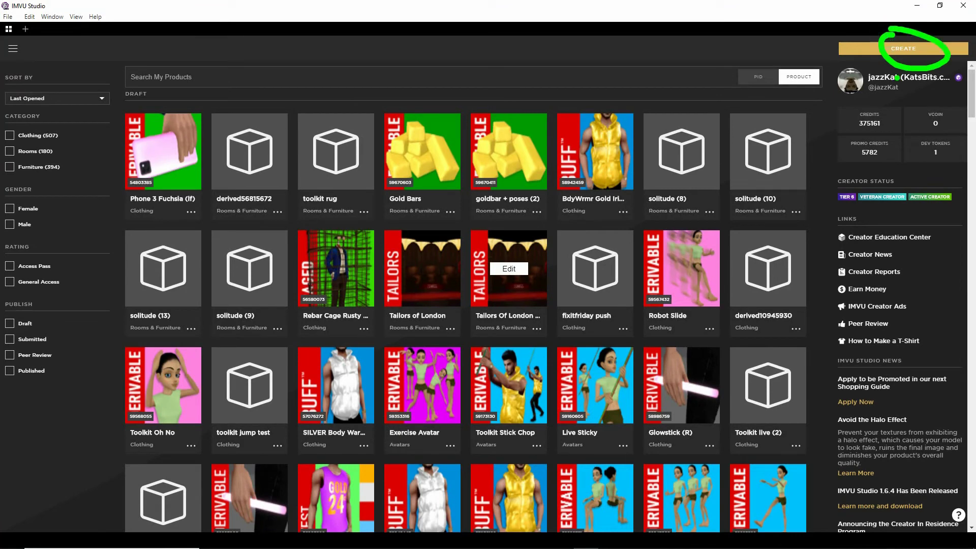
Derive a new furniture product from the Empty Furniture base product.
left_click(903, 49)
left_click(903, 57)
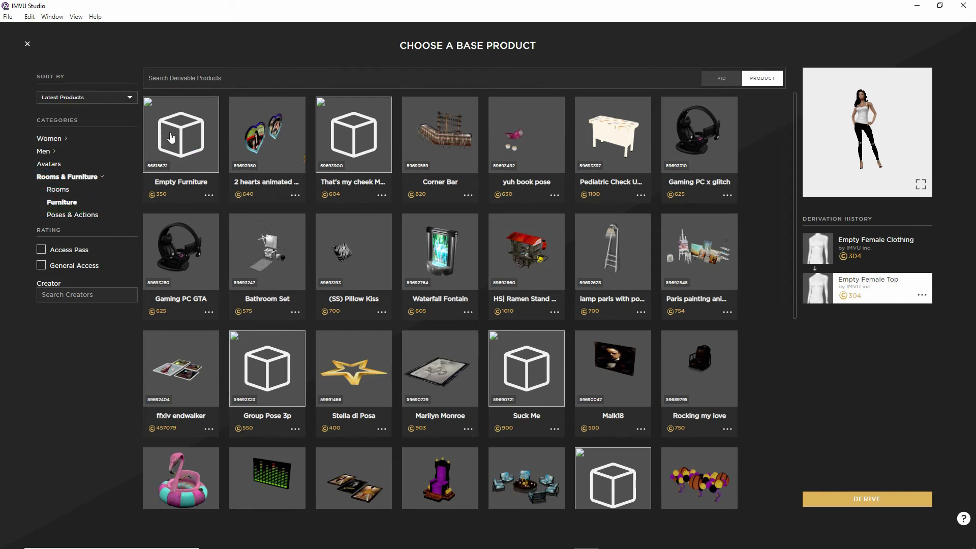
left_click(181, 153)
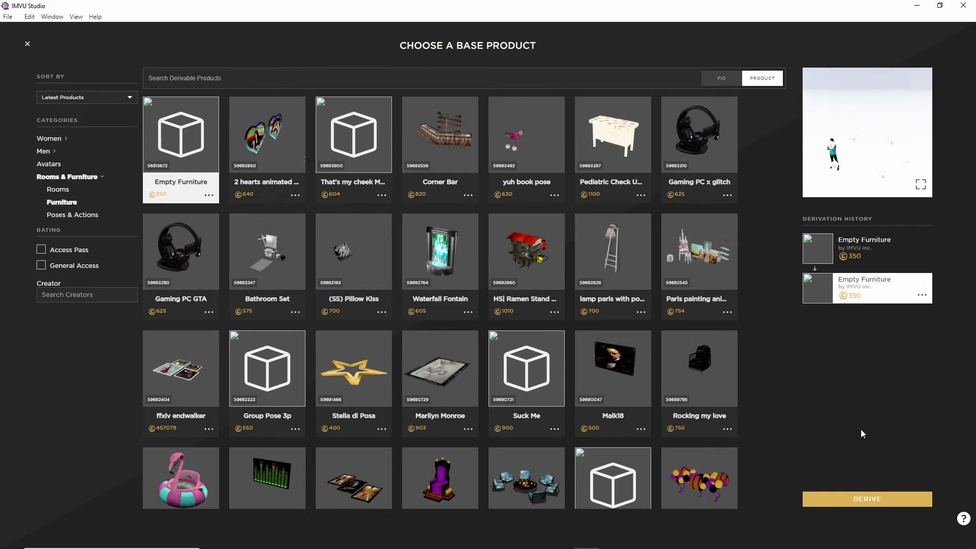
left_click(867, 499)
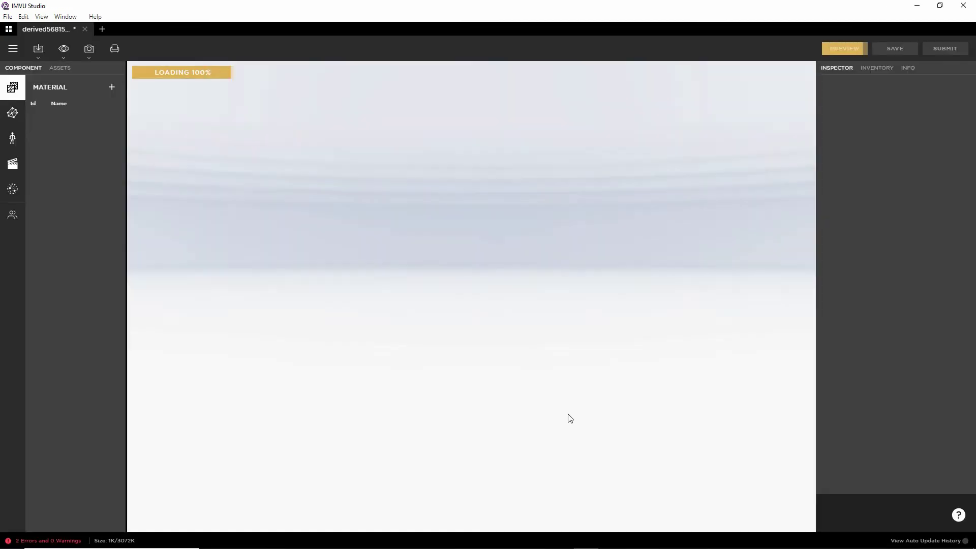
Move the avatar onto the floor marker and reframe the scene view.
left_click(569, 416)
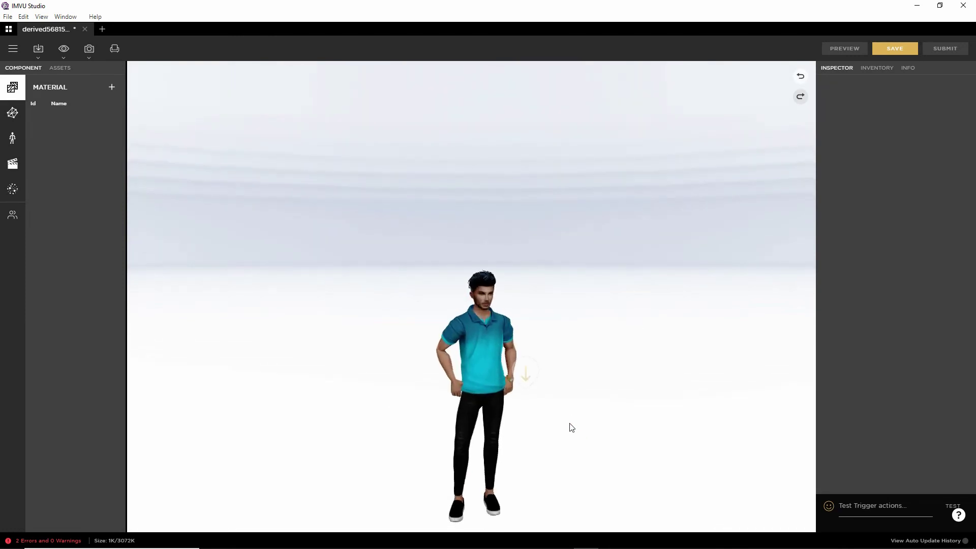
mouse_move(593, 427)
left_mouse_down()
mouse_move(423, 307)
mouse_move(428, 353)
mouse_move(399, 401)
mouse_move(391, 323)
left_mouse_up()
scroll(391, 327, "up", 2)
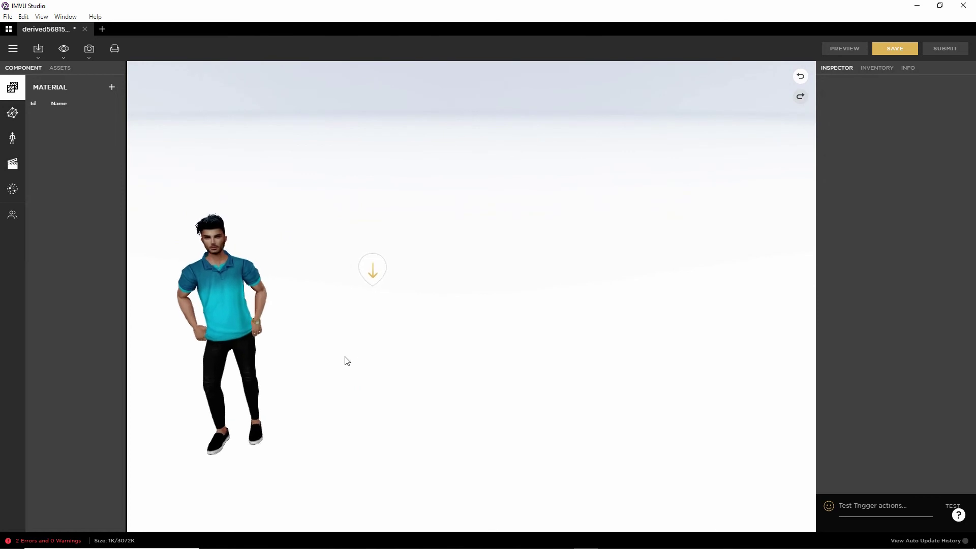
key("ctrl+2")
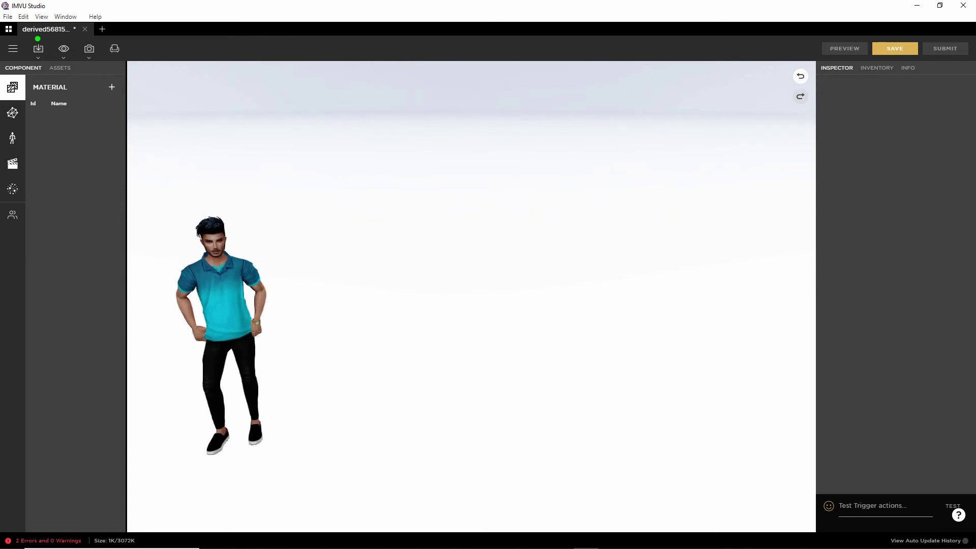
left_click_drag(37, 38, 39, 42)
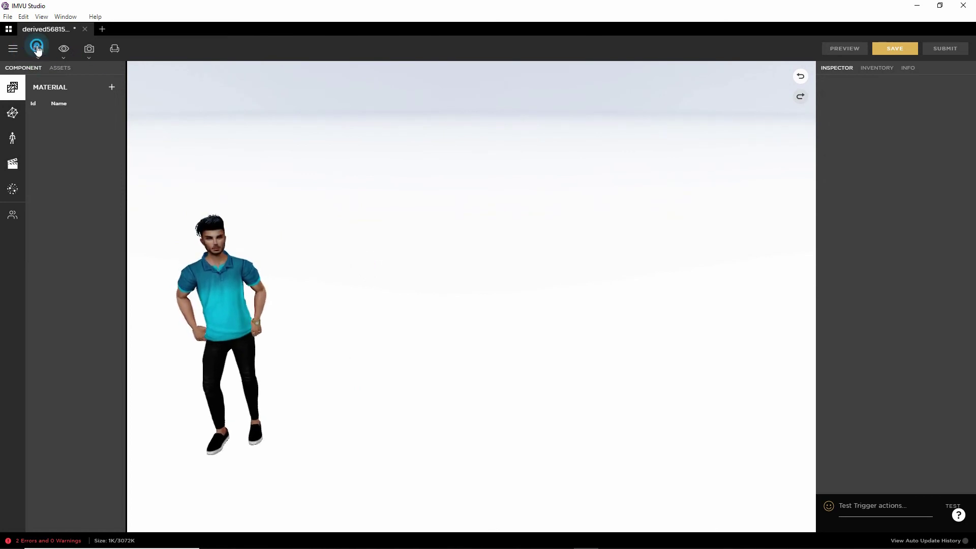
Import the FBX file toolkit rug clipped.fbx.
left_click(38, 48)
left_click_drag(31, 94, 67, 94)
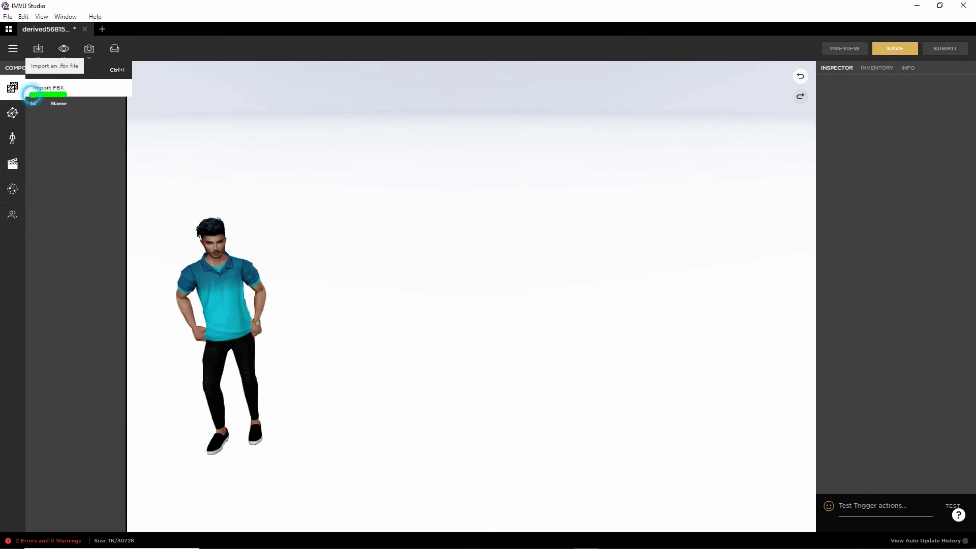
key("Escape")
left_click(38, 49)
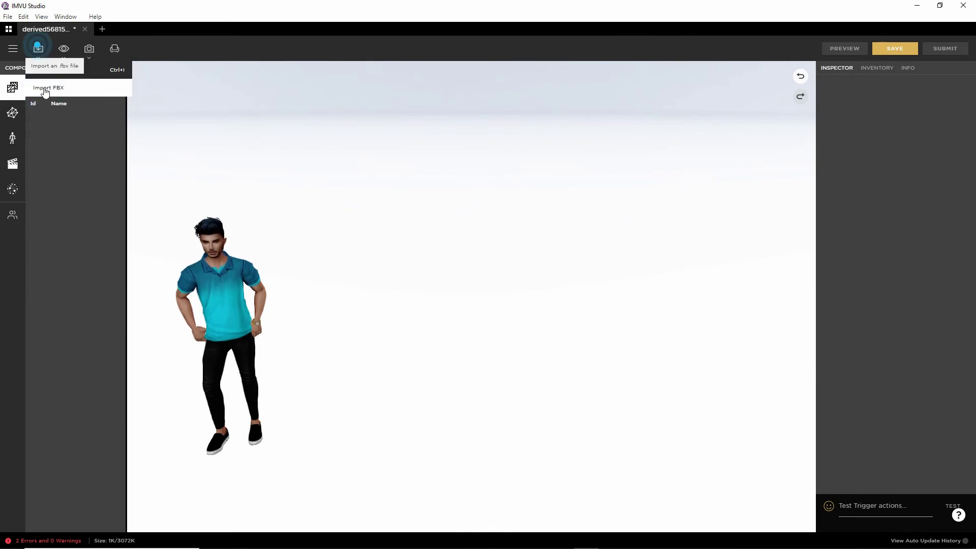
left_click(45, 86)
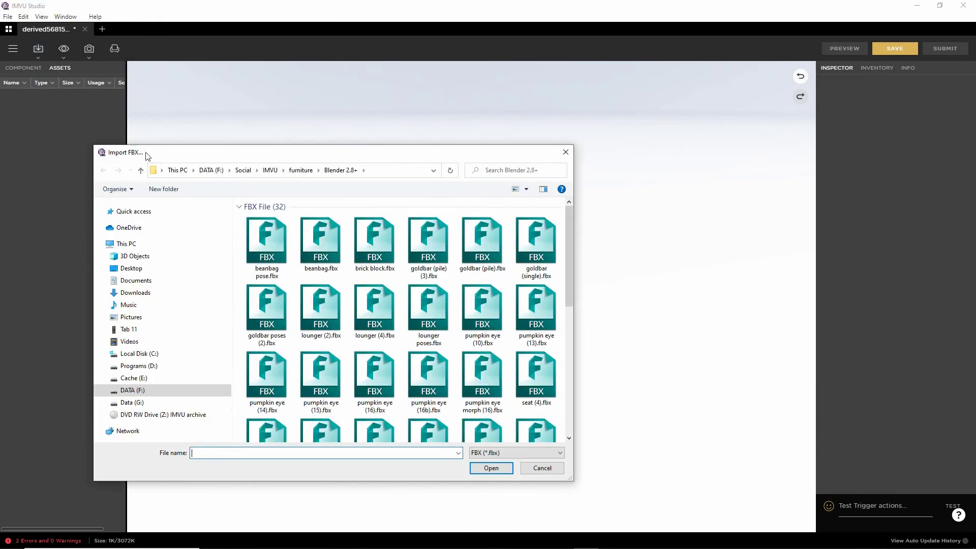
scroll(385, 357, "down", 5)
scroll(384, 354, "up", 5)
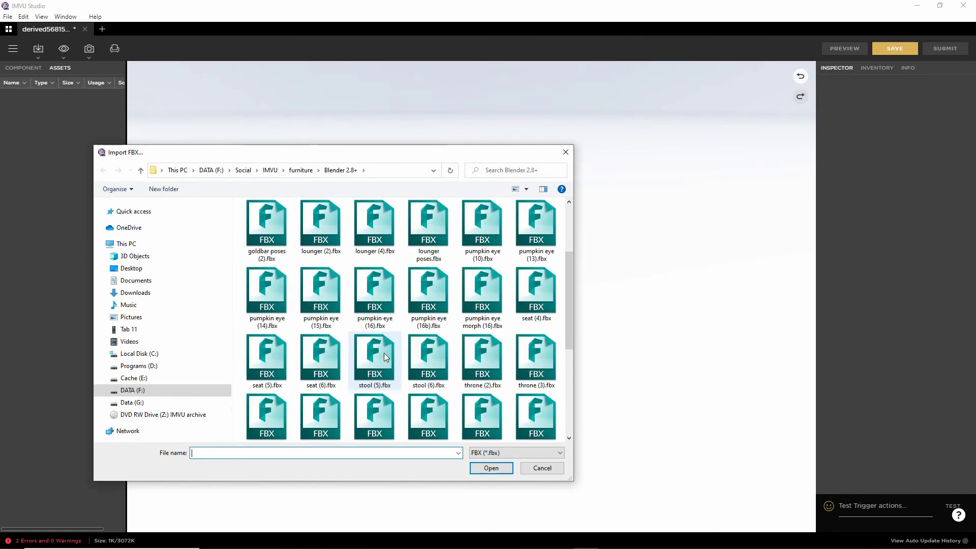
scroll(384, 354, "down", 2)
left_click(416, 308)
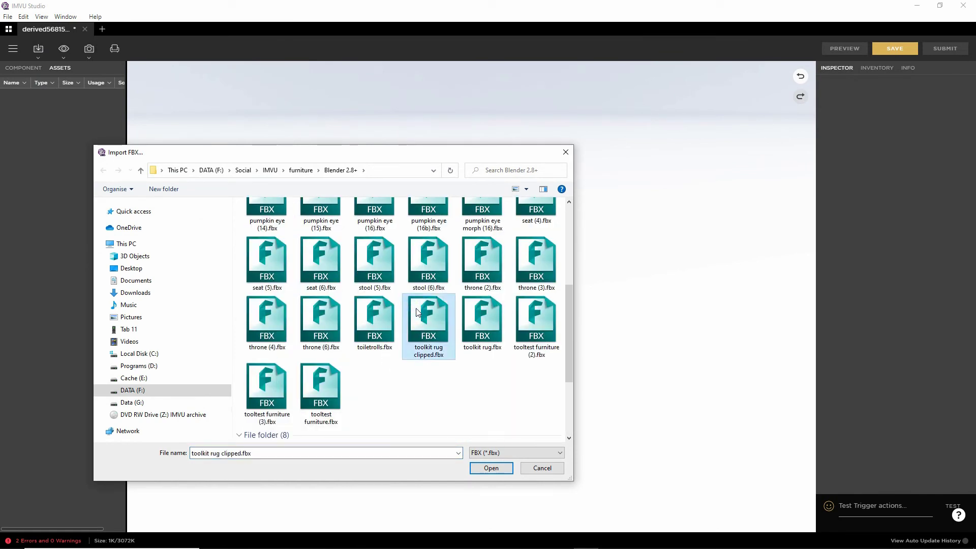
left_click(492, 468)
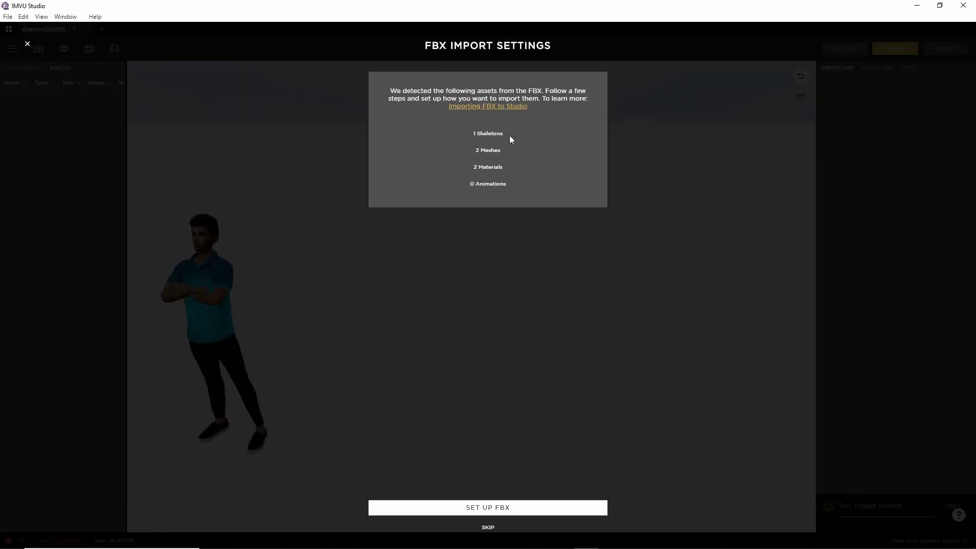
Check the detected 1 skeleton, 2 meshes, 2 materials and 0 animations, then set up the FBX.
left_click_drag(514, 132, 517, 176)
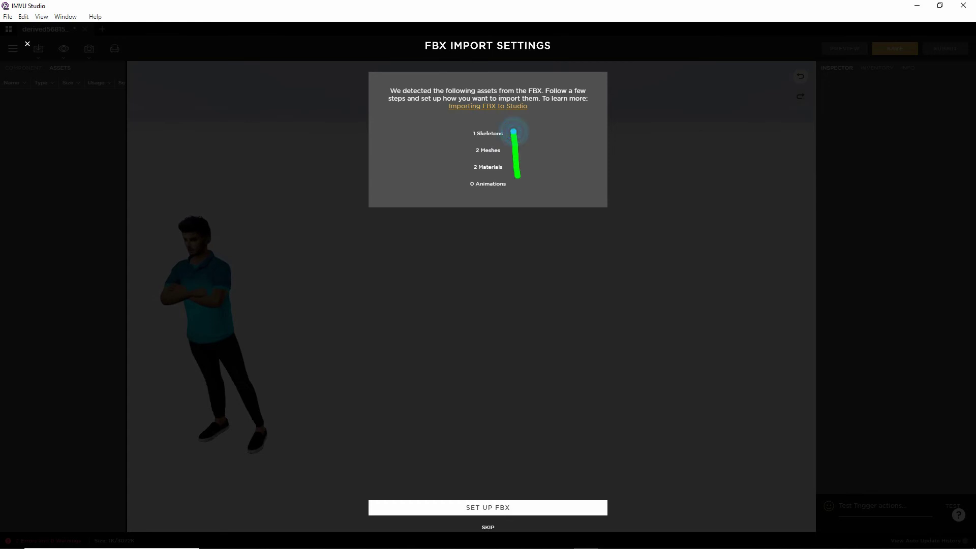
mouse_move(447, 149)
left_mouse_down()
mouse_move(466, 148)
mouse_move(470, 168)
left_mouse_up()
left_click(456, 173)
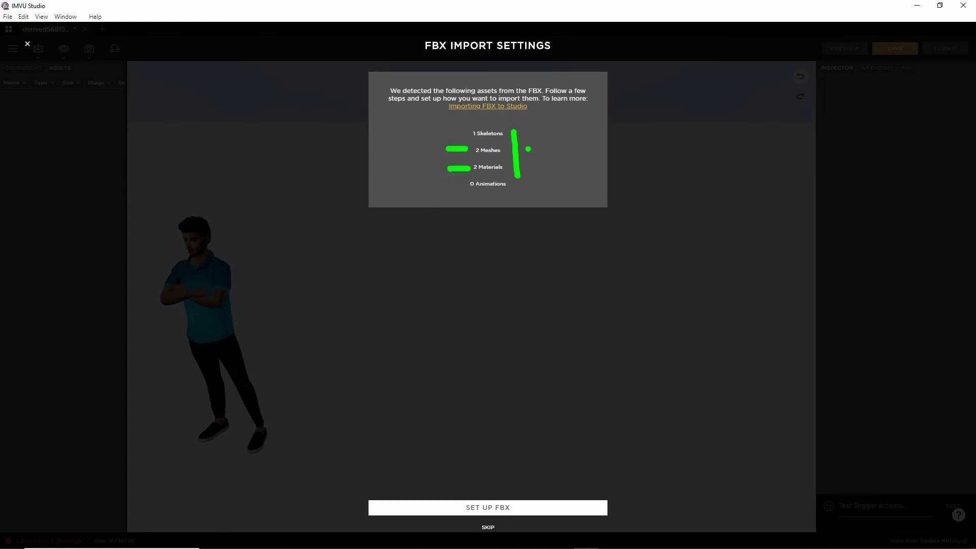
left_click_drag(524, 146, 534, 151)
key("Escape")
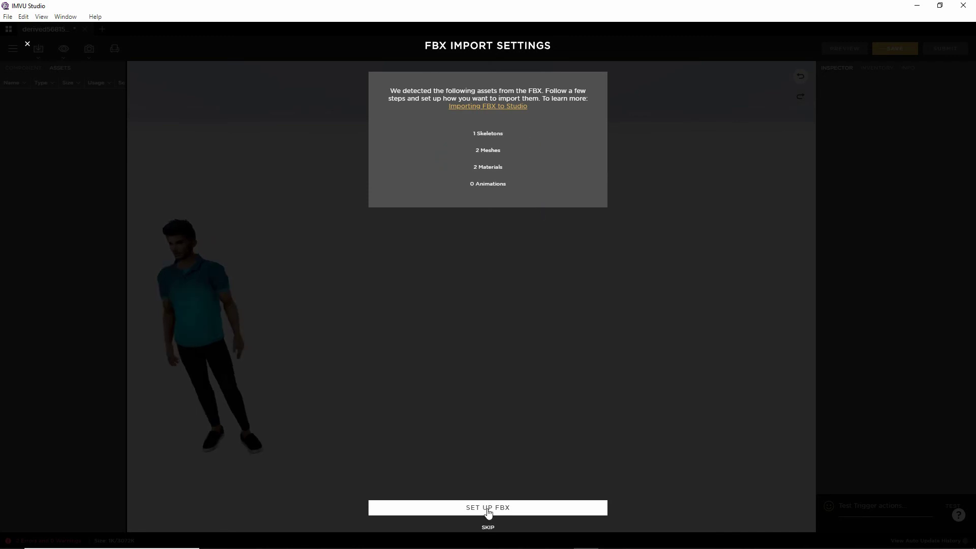
left_click_drag(500, 484, 468, 492)
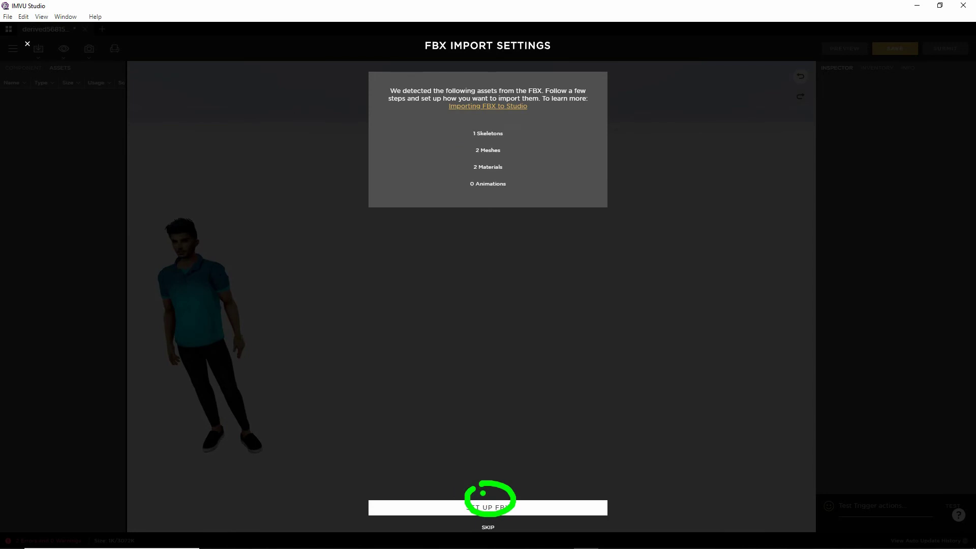
key("Escape")
left_click(489, 508)
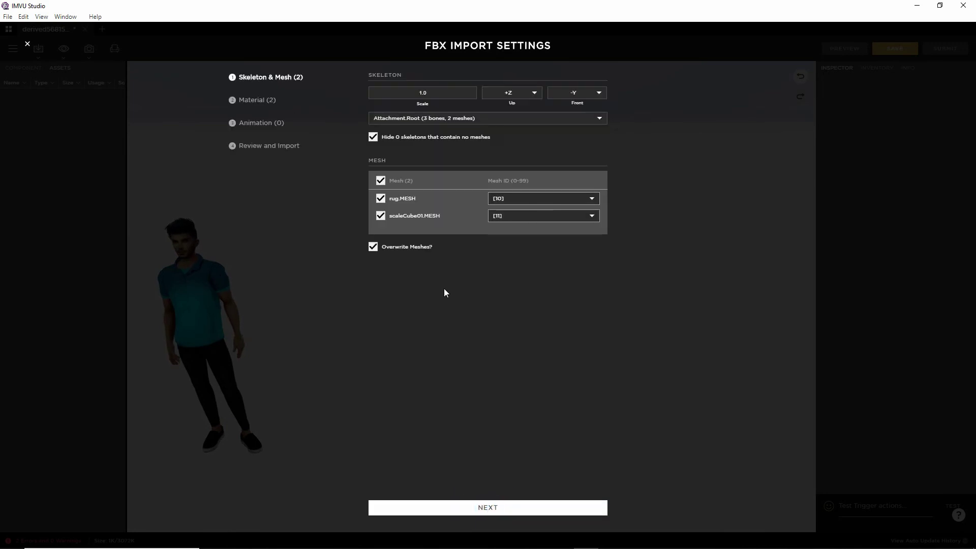
Uncheck scaleCube01.MESH so only rug.MESH imports, and advance to the Material step.
key("ctrl+2")
left_click_drag(375, 230, 445, 228)
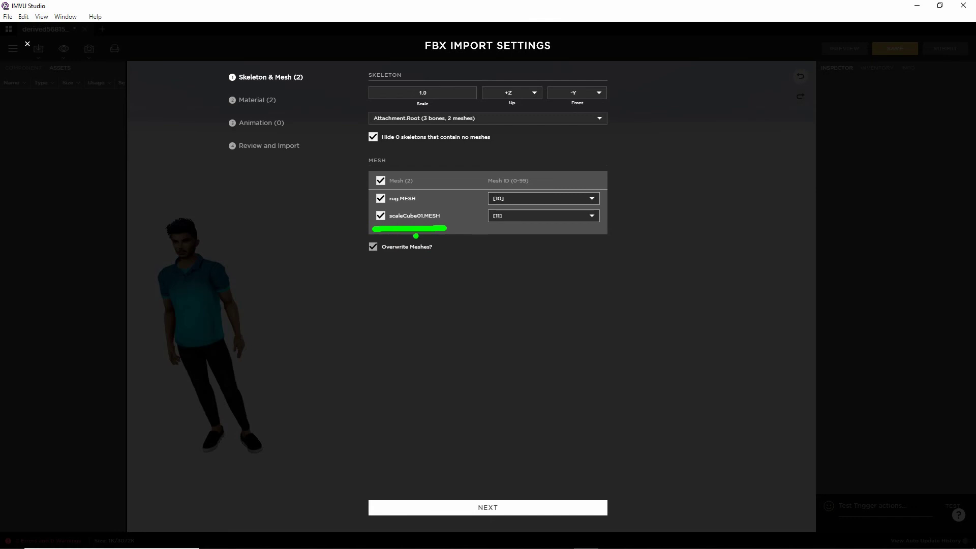
key("Escape")
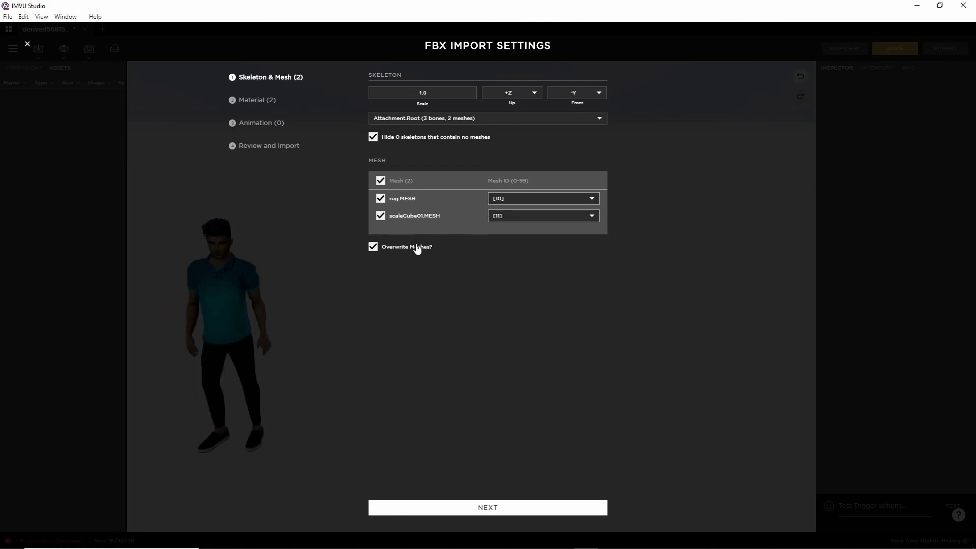
left_click(381, 216)
left_click_drag(377, 211, 424, 211)
key("Escape")
key("ctrl+2")
left_click_drag(620, 106, 658, 89)
key("Escape")
left_click(486, 508)
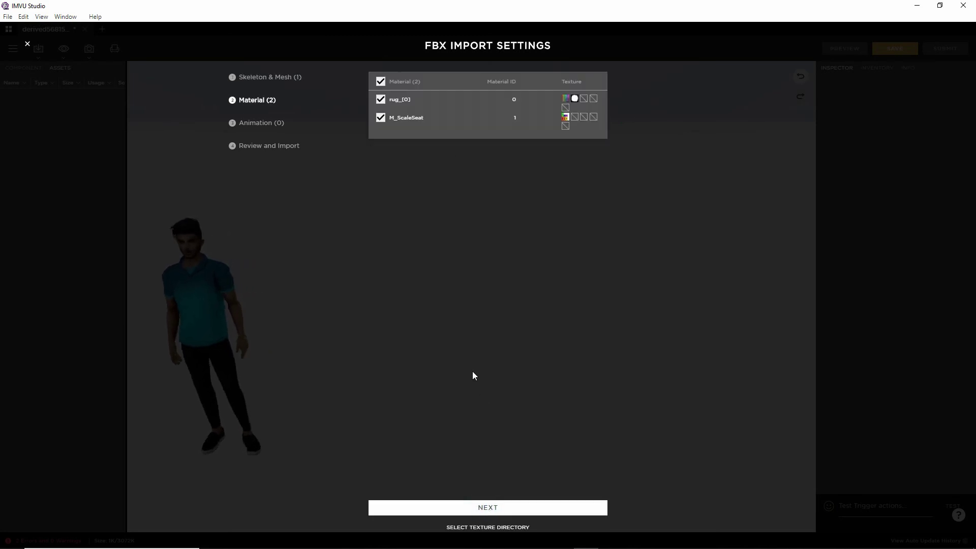
Drop the M_ScaleSeat material, keeping rug_[0], and advance to Review and Import.
key("ctrl+2")
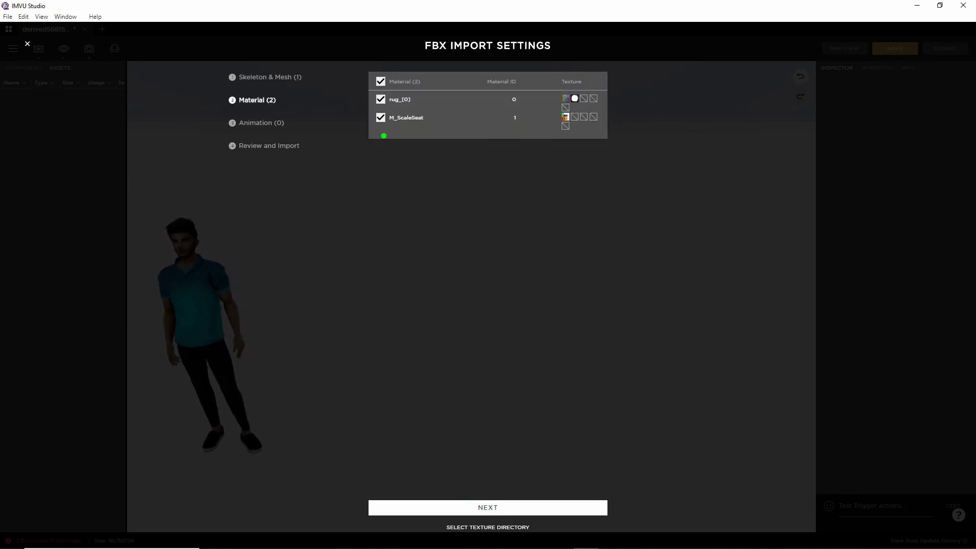
left_click_drag(378, 130, 425, 130)
key("Escape")
mouse_move(567, 103)
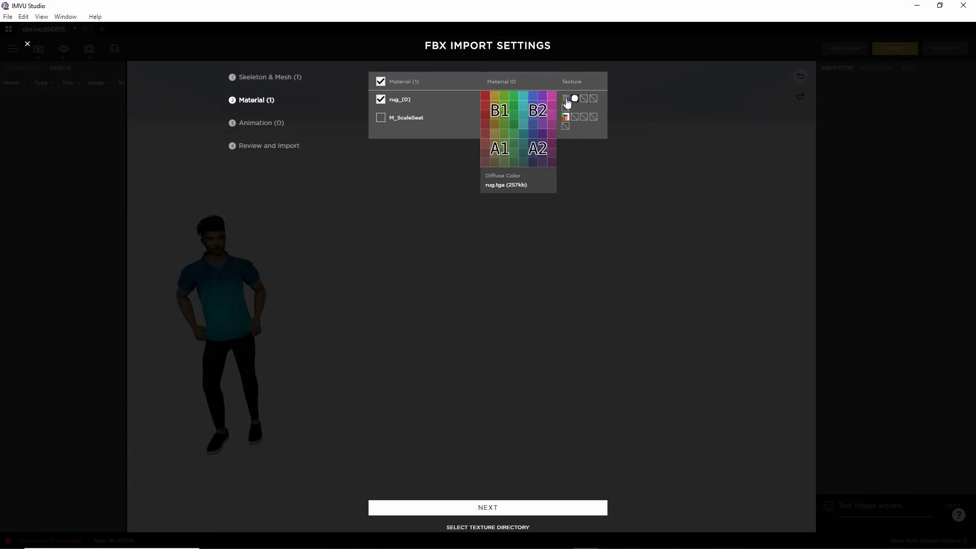
left_click(493, 509)
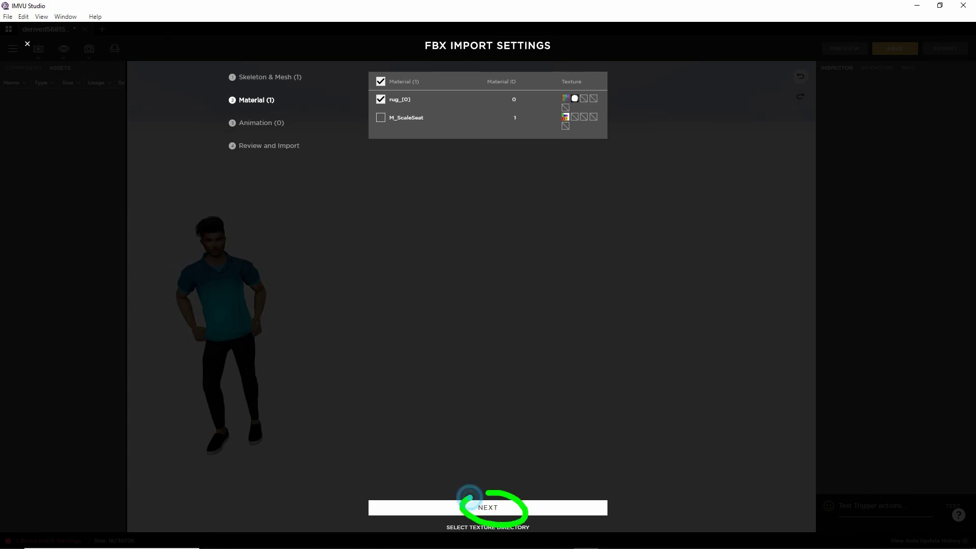
left_click(489, 510)
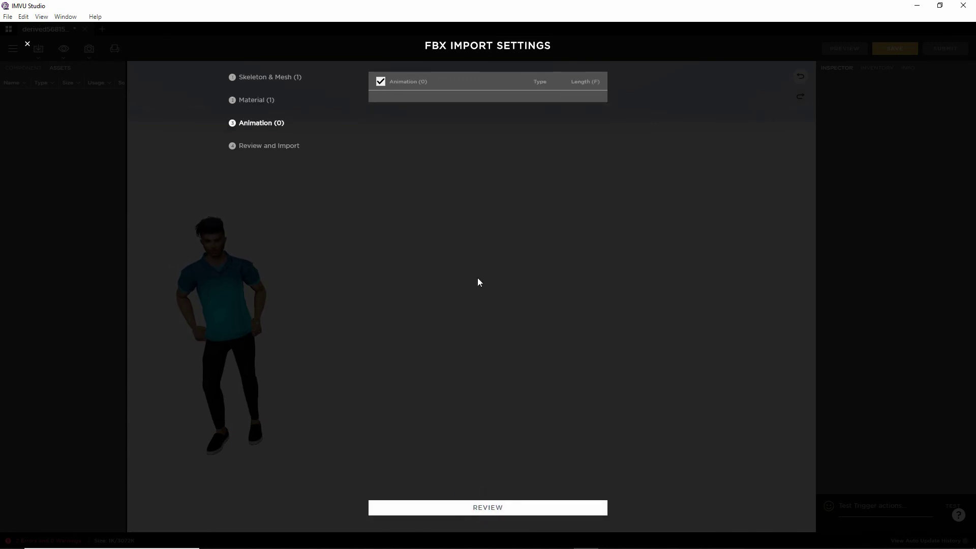
left_click(484, 506)
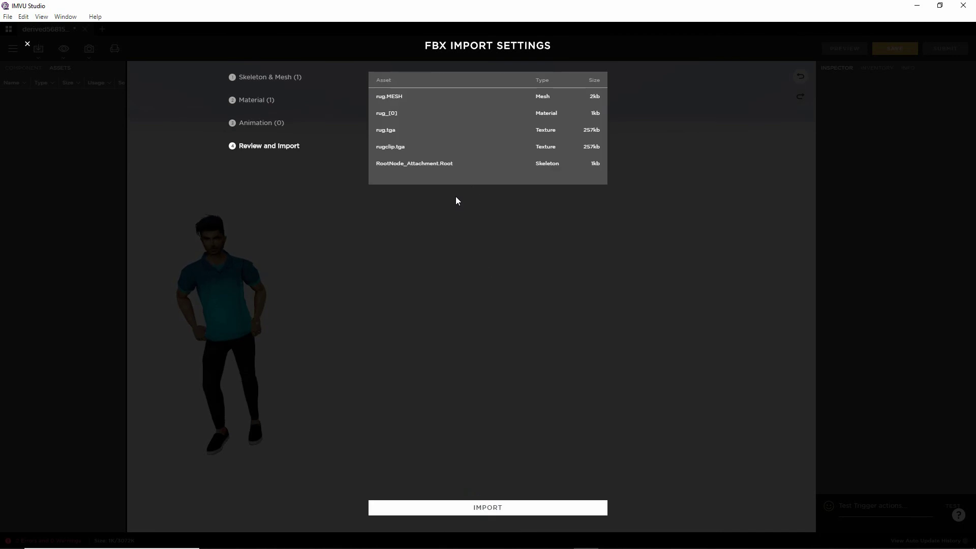
left_click_drag(359, 92, 360, 157)
Import the rug, then orbit, pan and zoom to inspect its A1–B2 texture and scalloped edges.
mouse_move(479, 488)
left_mouse_down()
mouse_move(464, 496)
mouse_move(473, 492)
left_mouse_up()
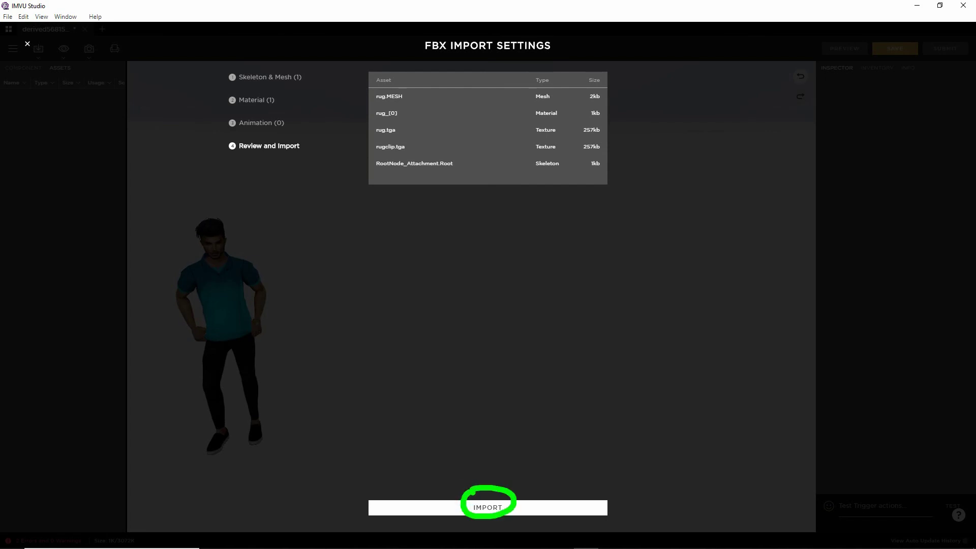
left_click(488, 509)
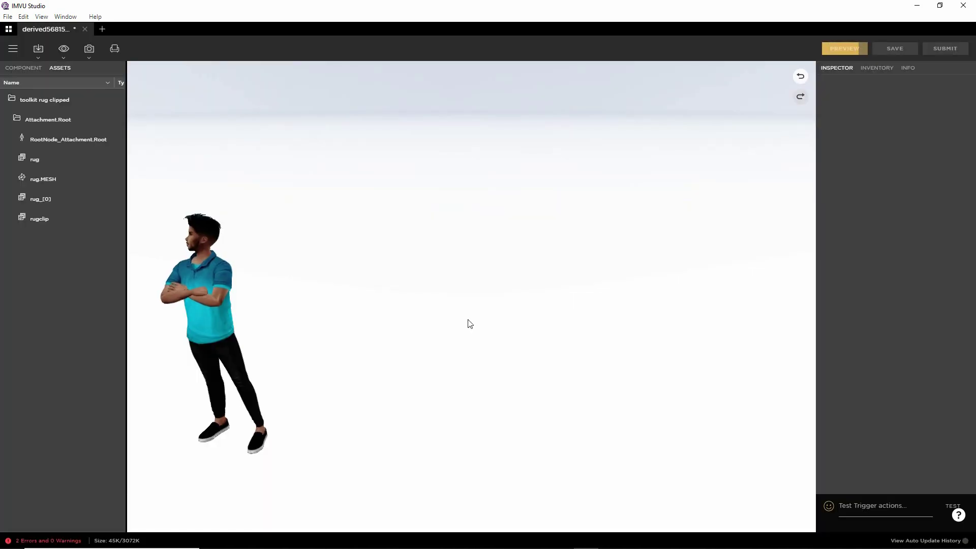
left_click_drag(452, 408, 412, 433)
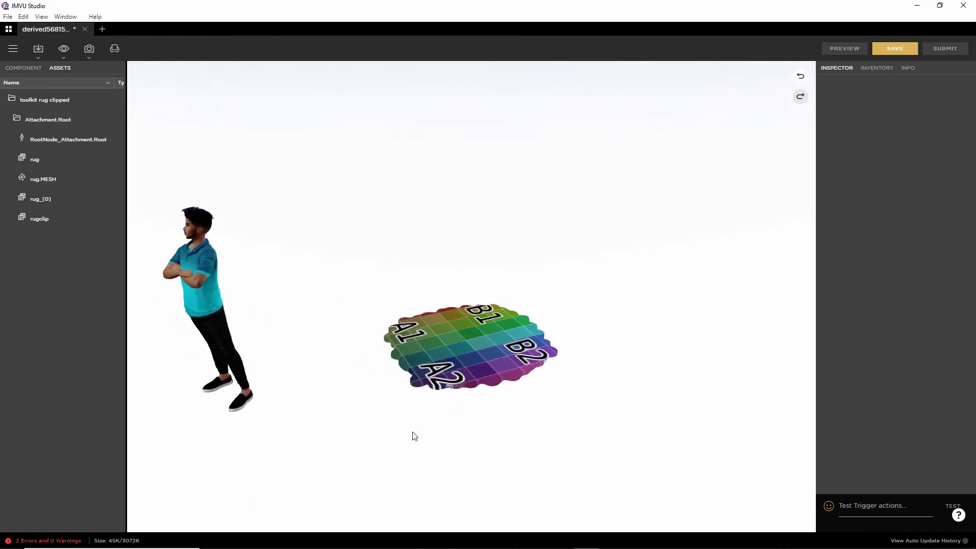
scroll(417, 449, "up", 3)
right_click_drag(437, 445, 478, 348)
scroll(476, 351, "up", 4)
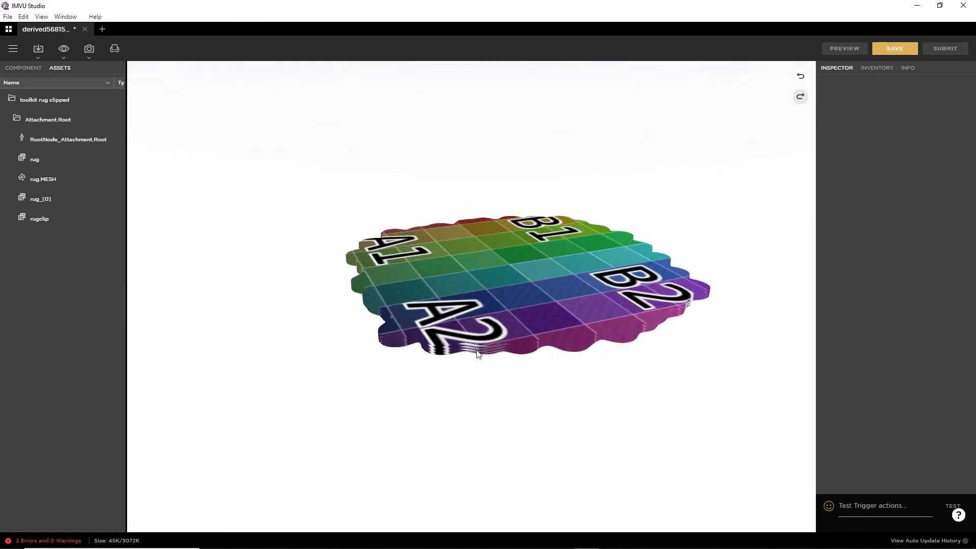
mouse_move(478, 354)
left_mouse_down()
mouse_move(612, 380)
mouse_move(473, 346)
left_mouse_up()
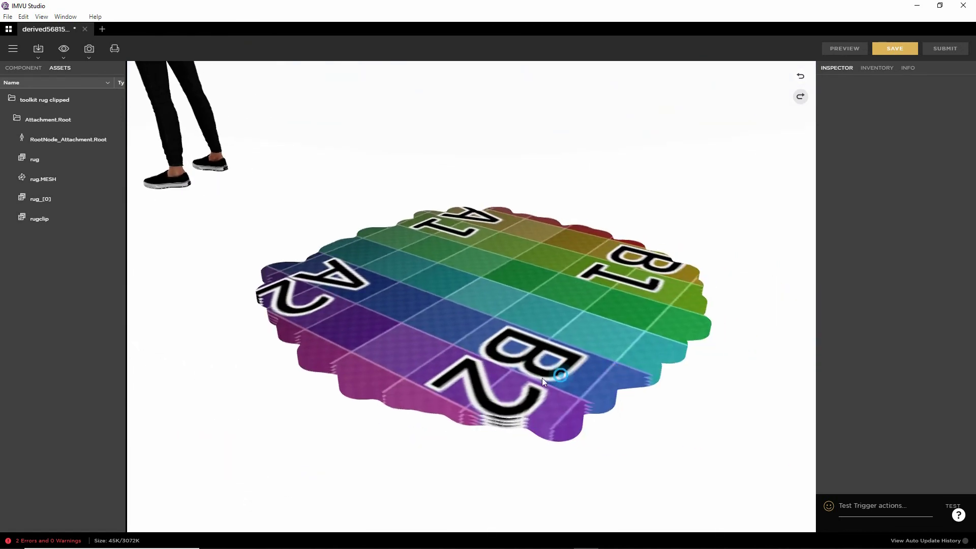
left_click_drag(542, 377, 664, 392)
scroll(664, 392, "down", 5)
right_click_drag(505, 380, 598, 371)
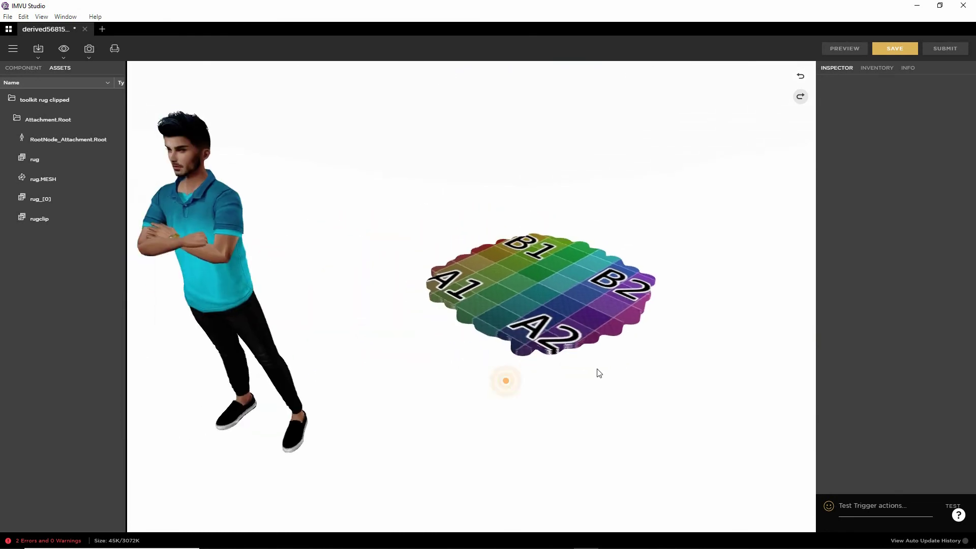
left_click_drag(599, 373, 667, 409)
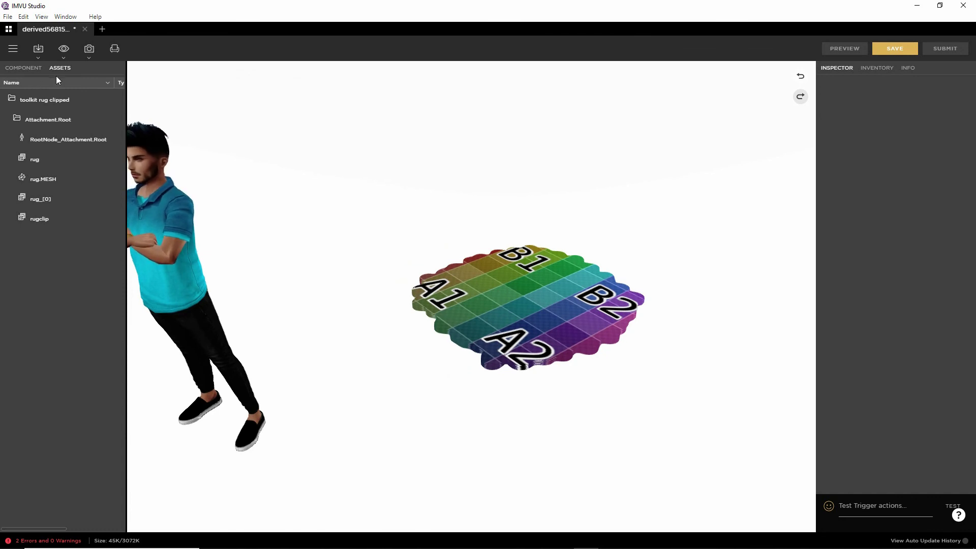
Select the rug_[0] material to view rug.tga diffuse, rugclip.tga opacity and Alpha Test 0.5.
left_click(22, 67)
mouse_move(62, 120)
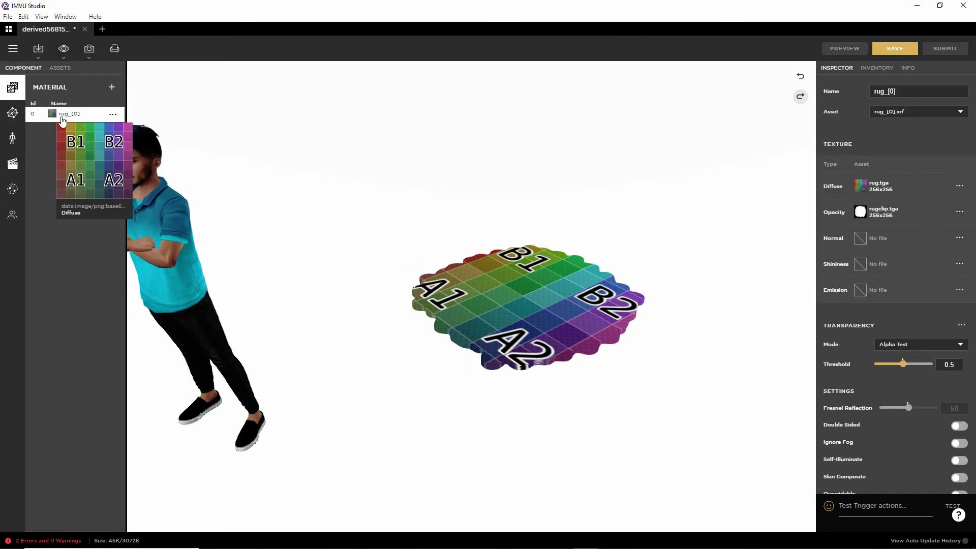
key("ctrl+2")
left_click_drag(44, 133, 85, 133)
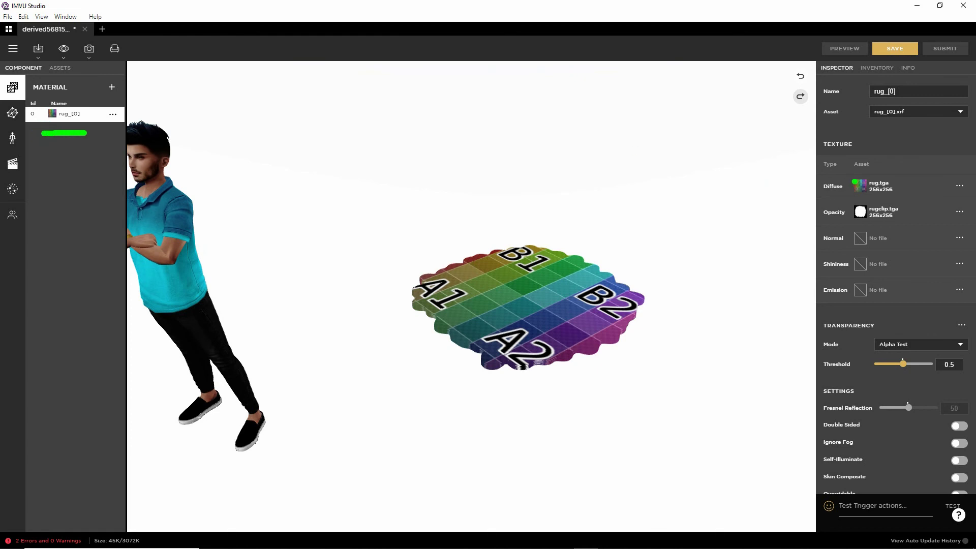
mouse_move(781, 184)
left_mouse_down()
mouse_move(815, 184)
mouse_move(809, 201)
left_mouse_up()
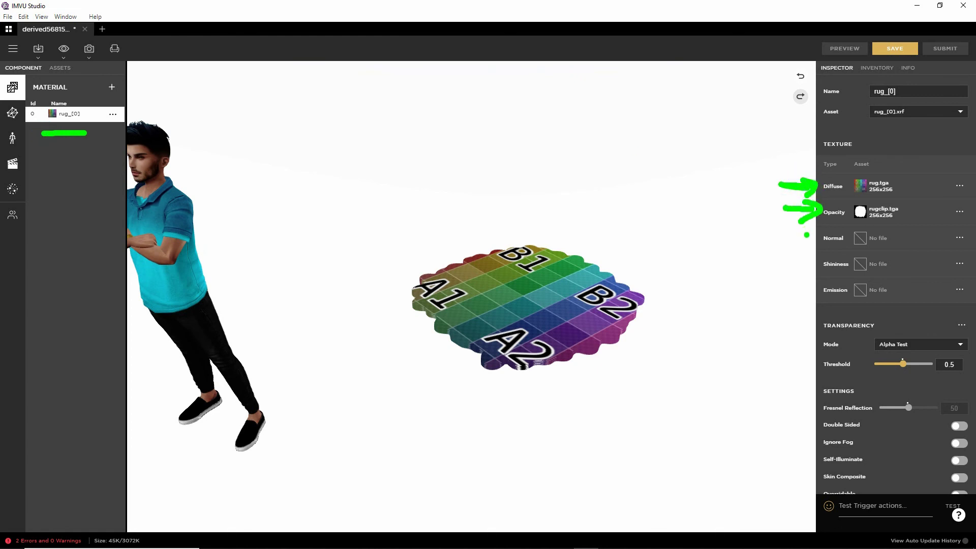
key("Escape")
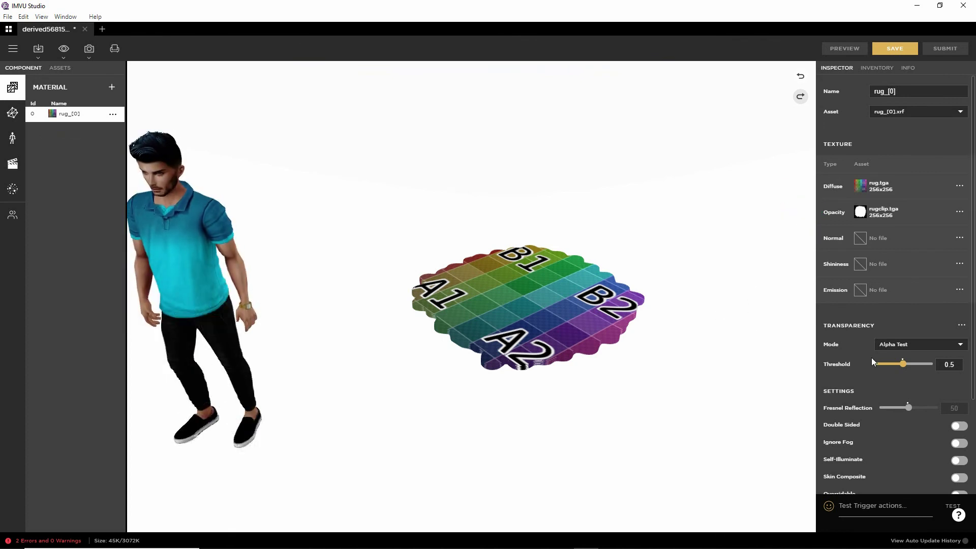
key("ctrl+2")
left_click_drag(875, 358, 922, 357)
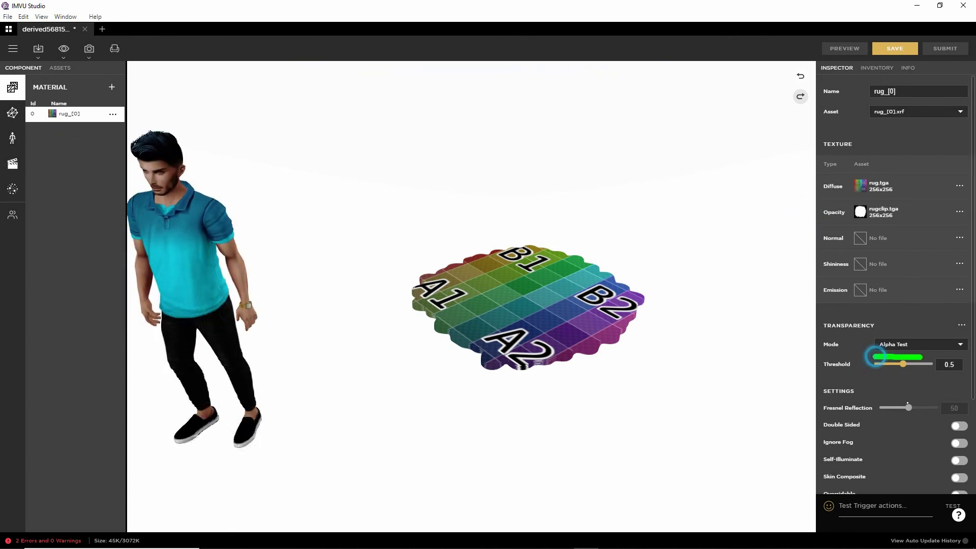
Switch the rug material's transparency to Composite Blend and preview the result.
key("e")
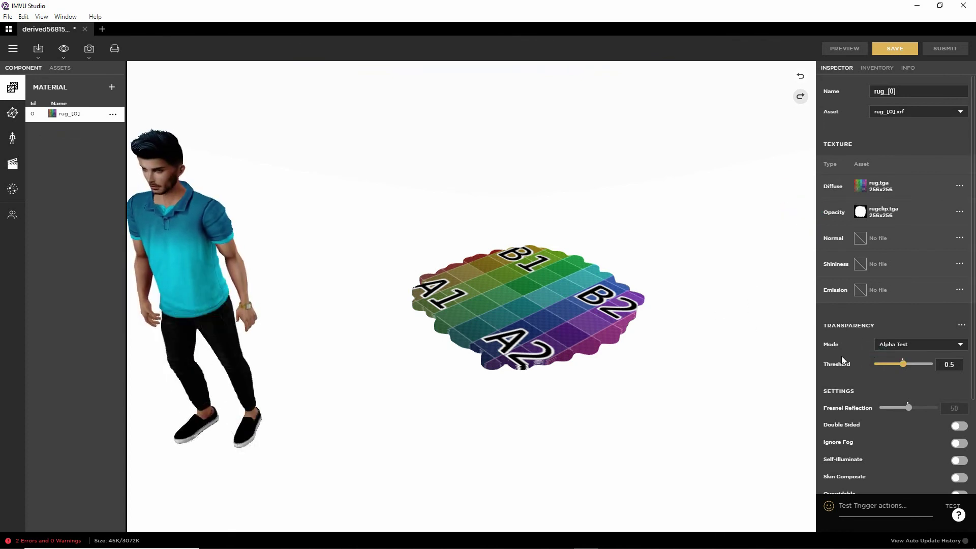
left_click(913, 345)
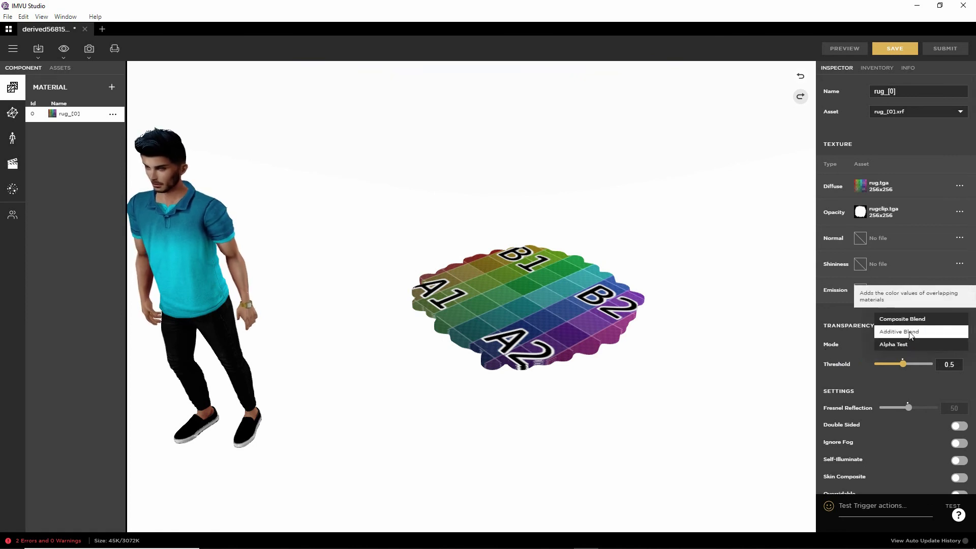
left_click(907, 322)
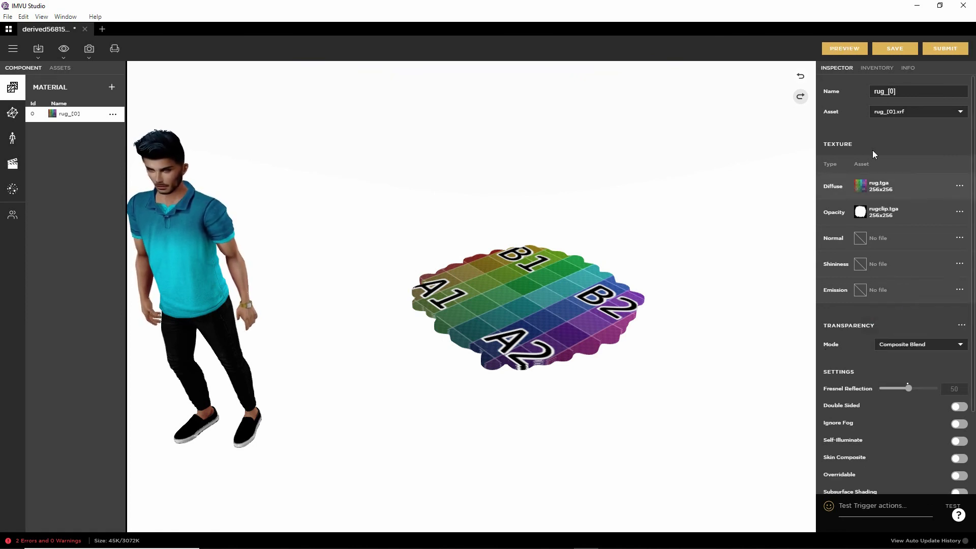
left_click(845, 48)
scroll(664, 393, "up", 5)
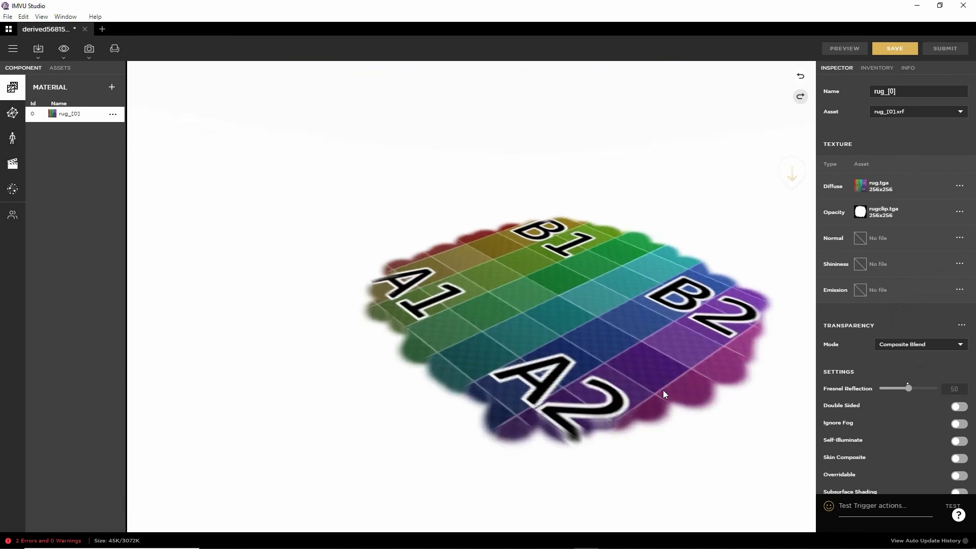
scroll(662, 389, "down", 5)
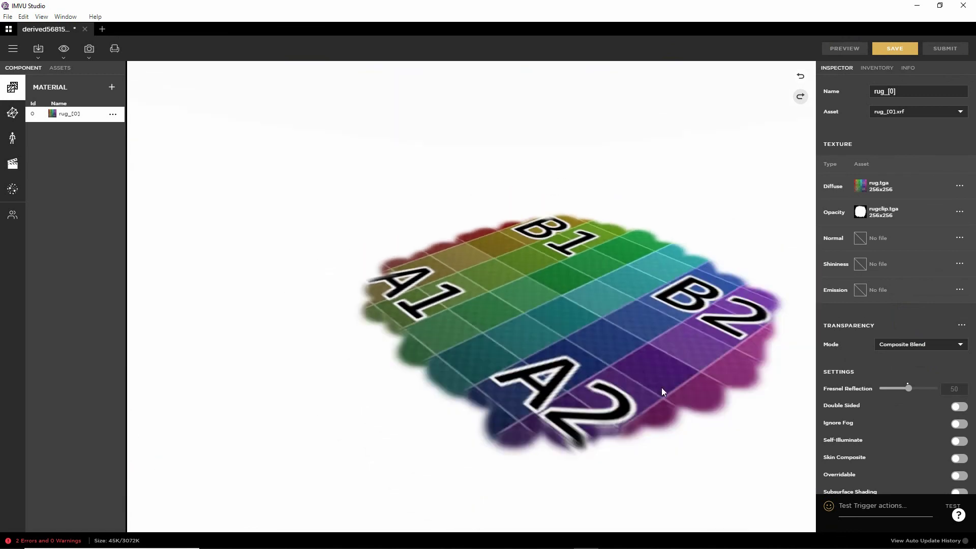
Restore Alpha Test transparency at threshold 0.5 and preview the rug again.
left_click(910, 344)
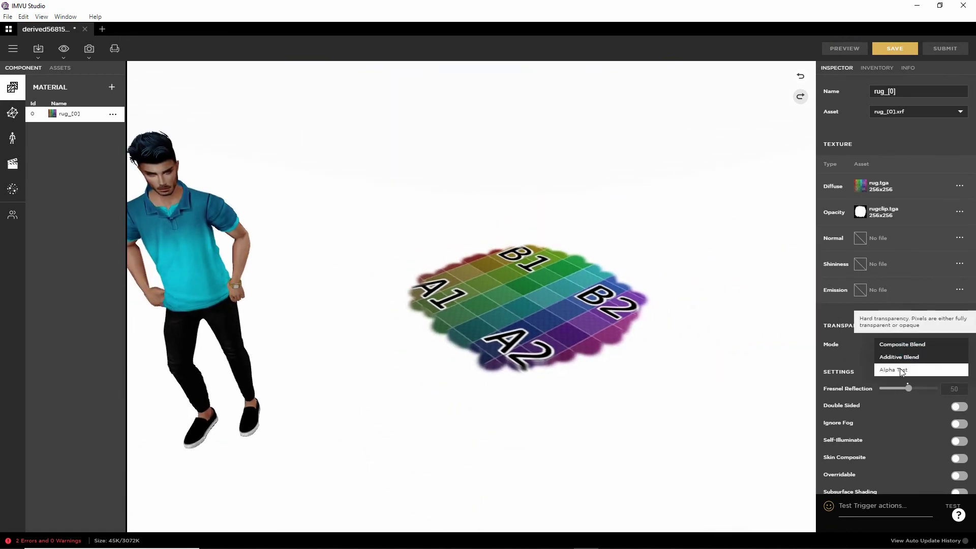
left_click(895, 369)
left_click(853, 49)
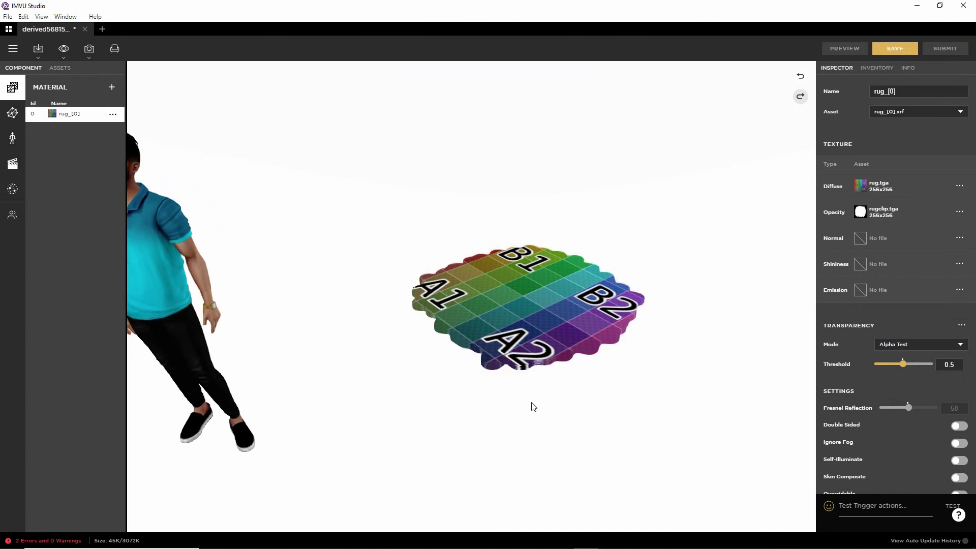
left_click(11, 49)
mouse_move(21, 71)
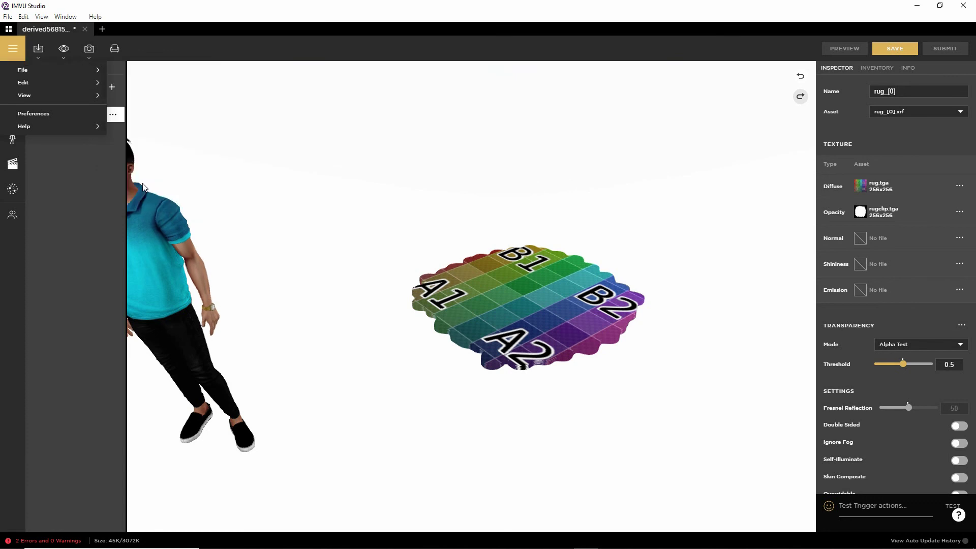
Use Save As to store the rug project as new product 'toolkit rugclip'.
left_click(13, 51)
left_click(13, 50)
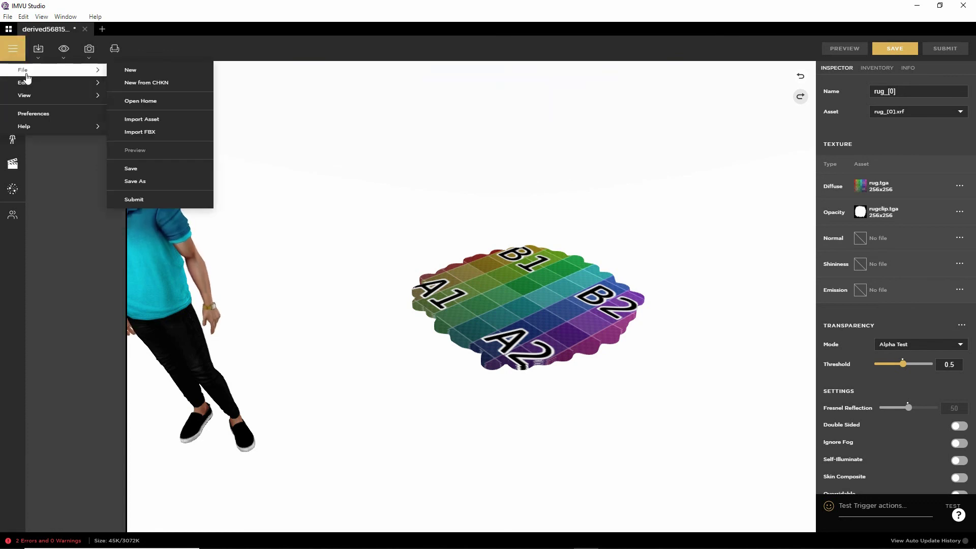
left_click(144, 182)
left_click(425, 303)
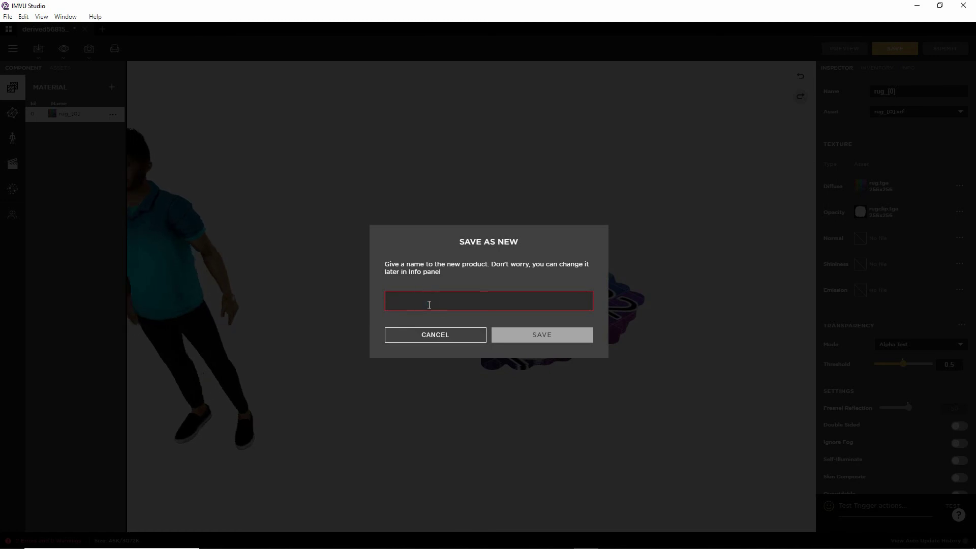
type("toolkit r")
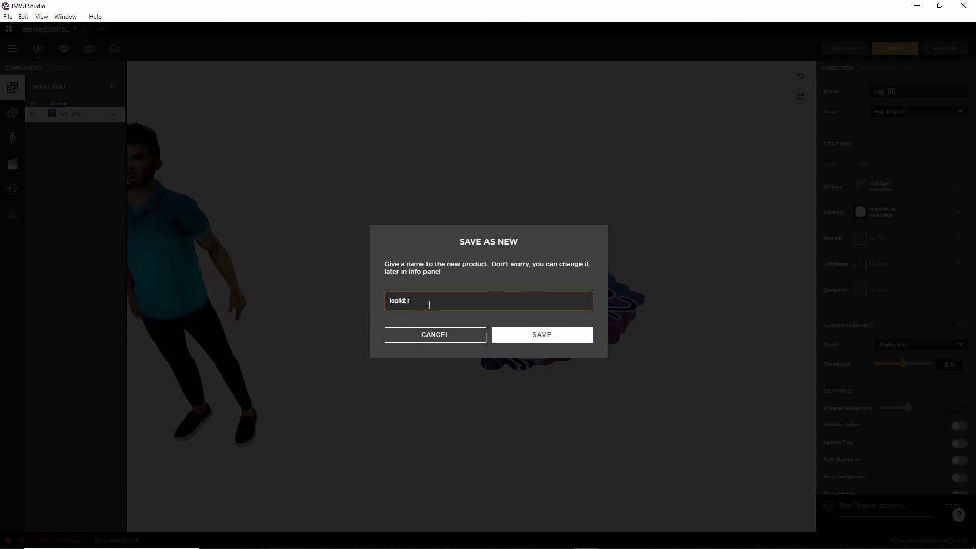
type("ugclip")
left_click(521, 336)
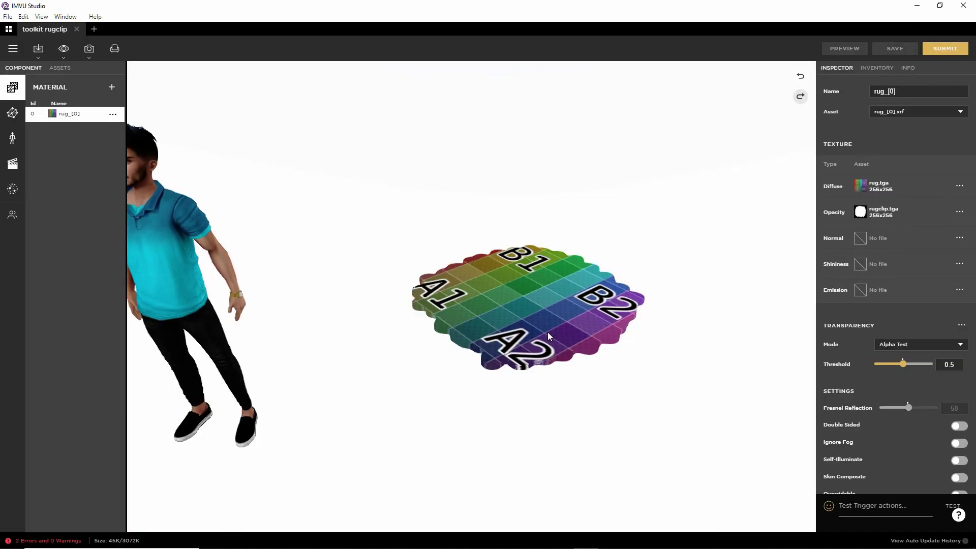
Show the toolkit rugclip info (Rooms & Furniture, Furniture category) and orbit around the rug.
left_click(908, 68)
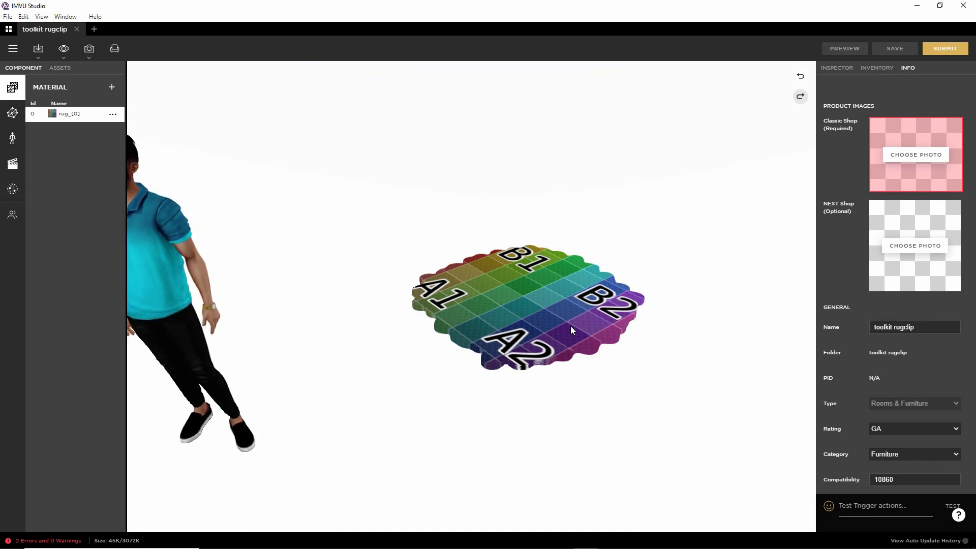
scroll(570, 325, "up", 5)
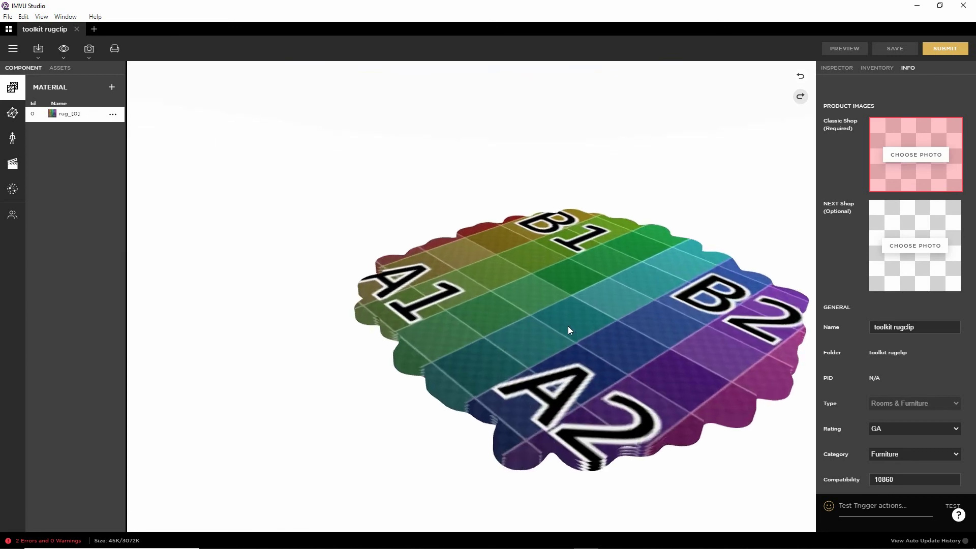
right_click_drag(483, 279, 450, 276)
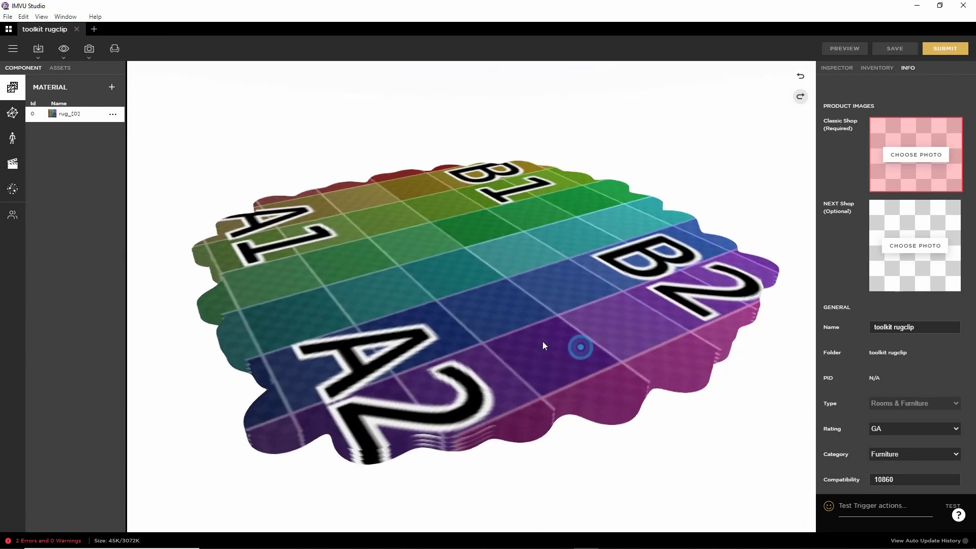